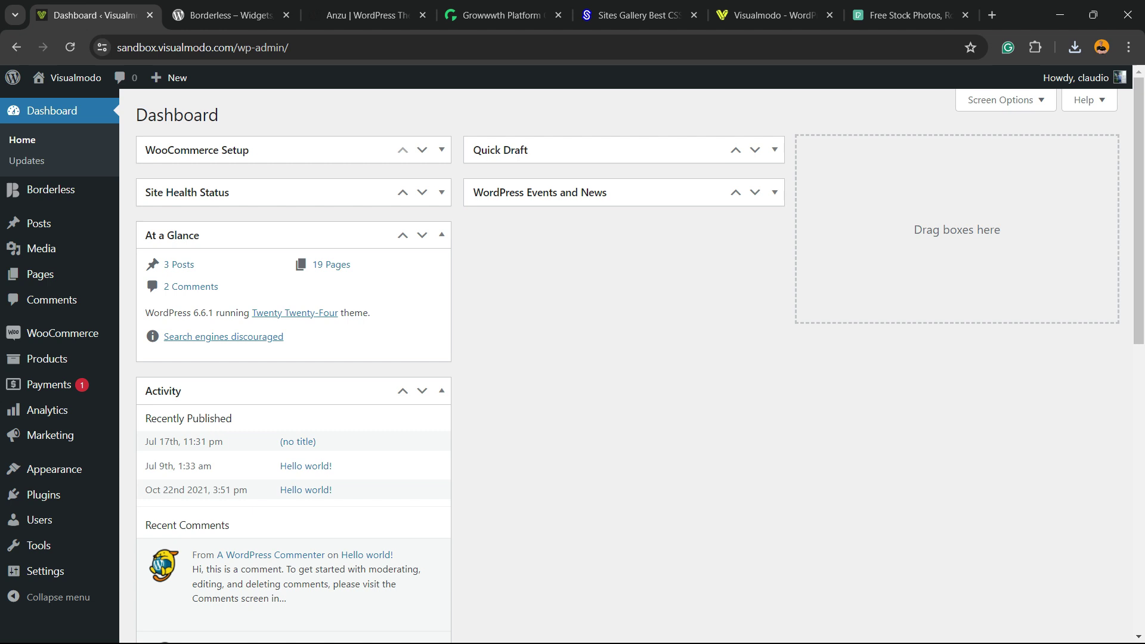
# Create a new blank page titled 'Cover', dismissing the pattern chooser, and move into the body
pyautogui.hotkey('ctrl', '+')
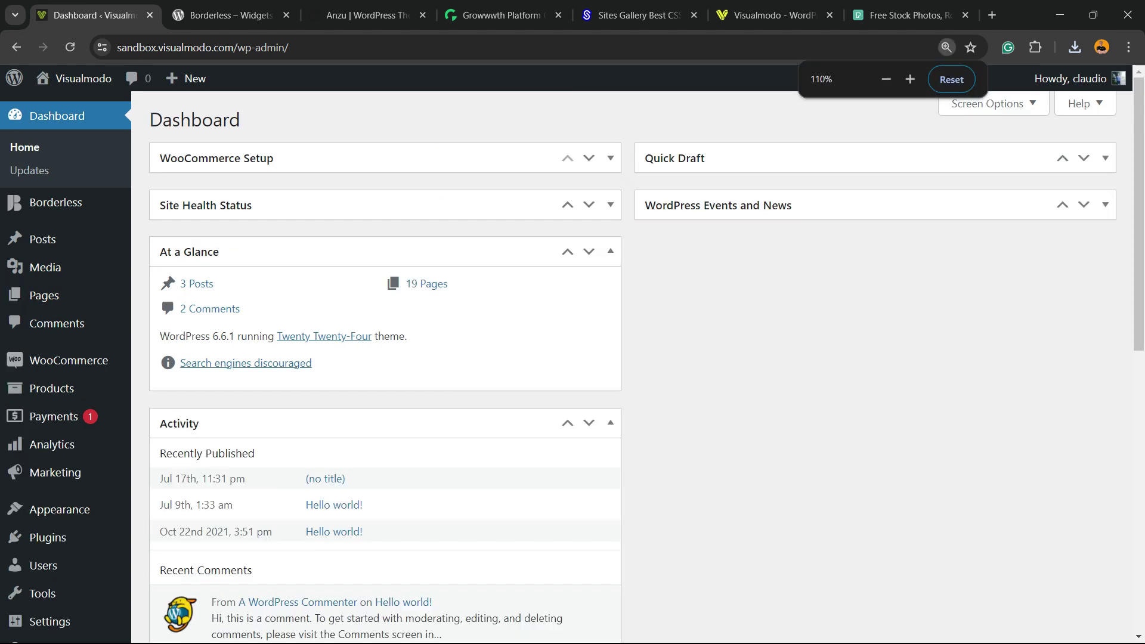
pyautogui.hotkey('ctrl', '+')
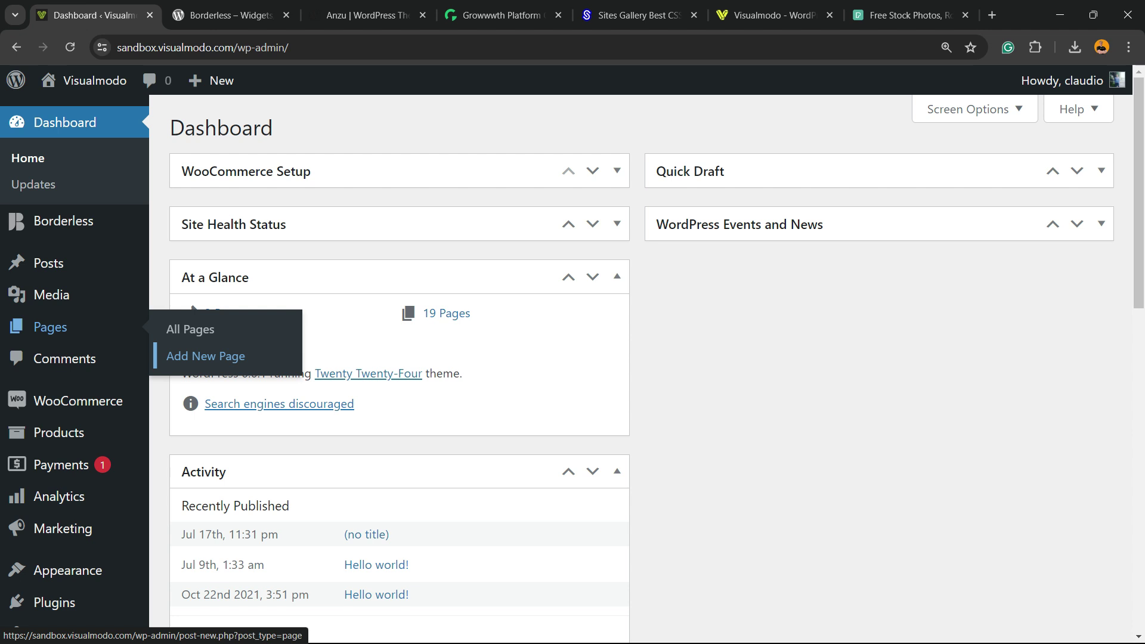
pyautogui.click(205, 356)
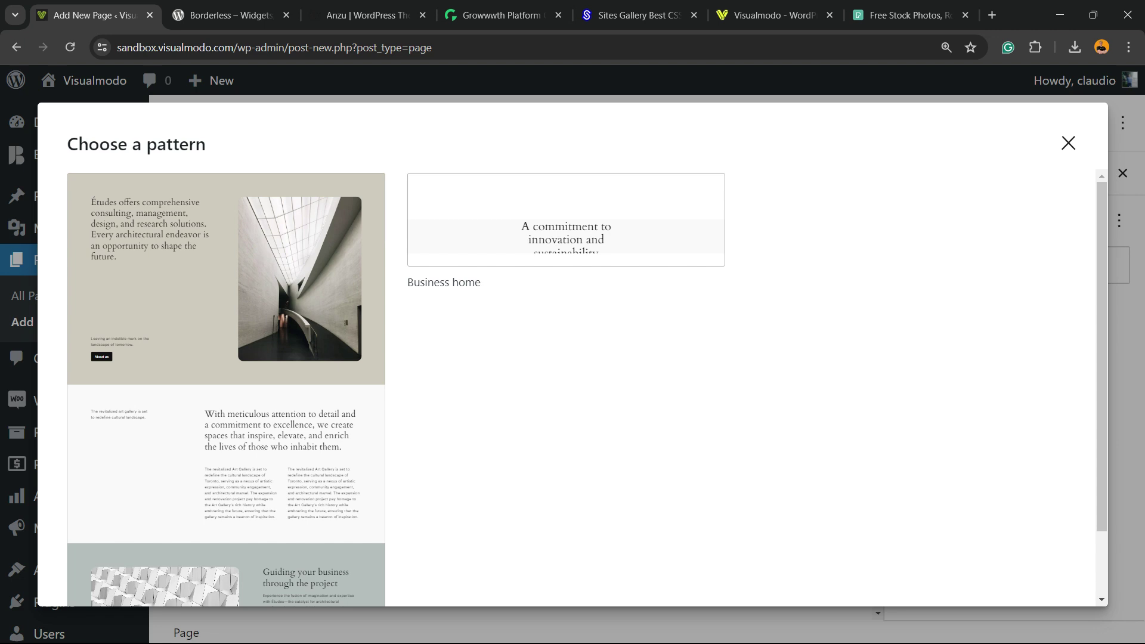
pyautogui.press('Escape')
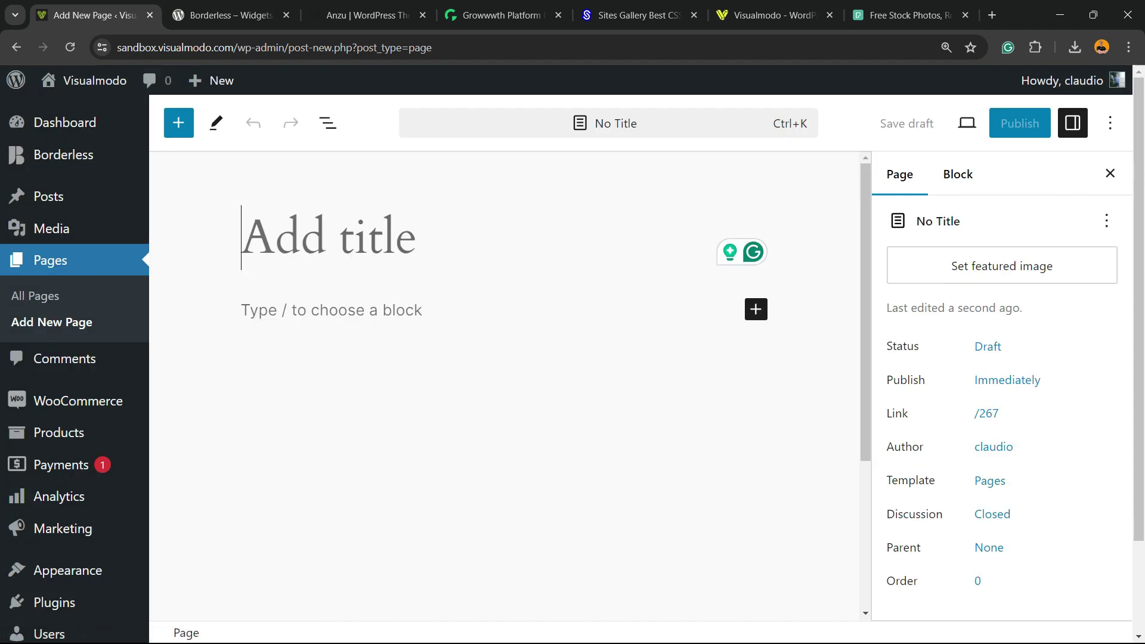
pyautogui.write('C')
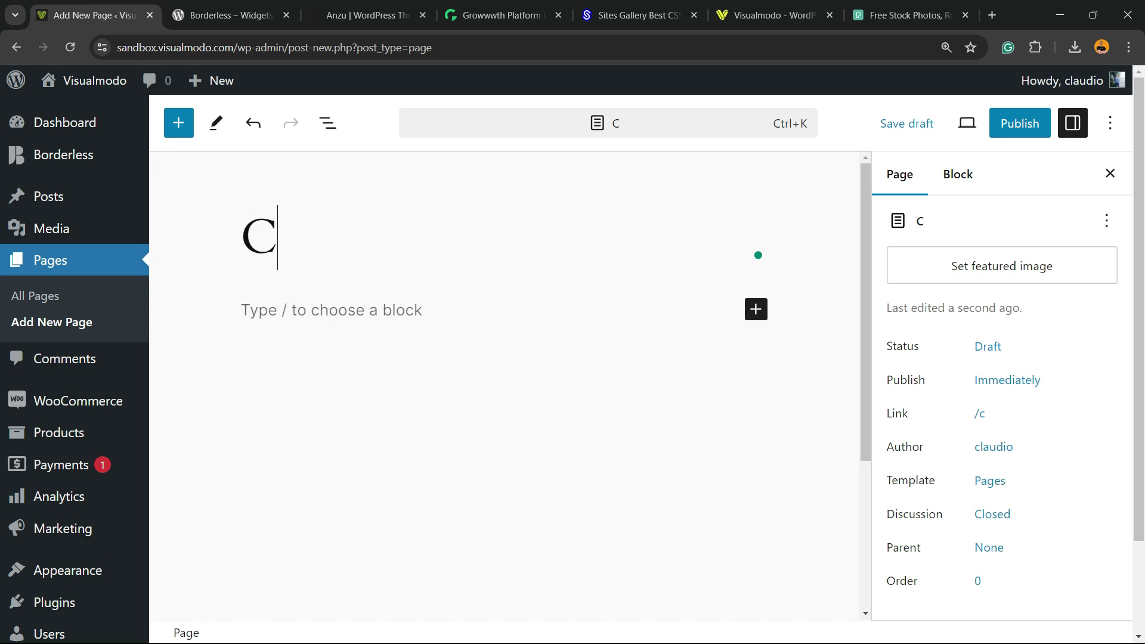
pyautogui.write('over')
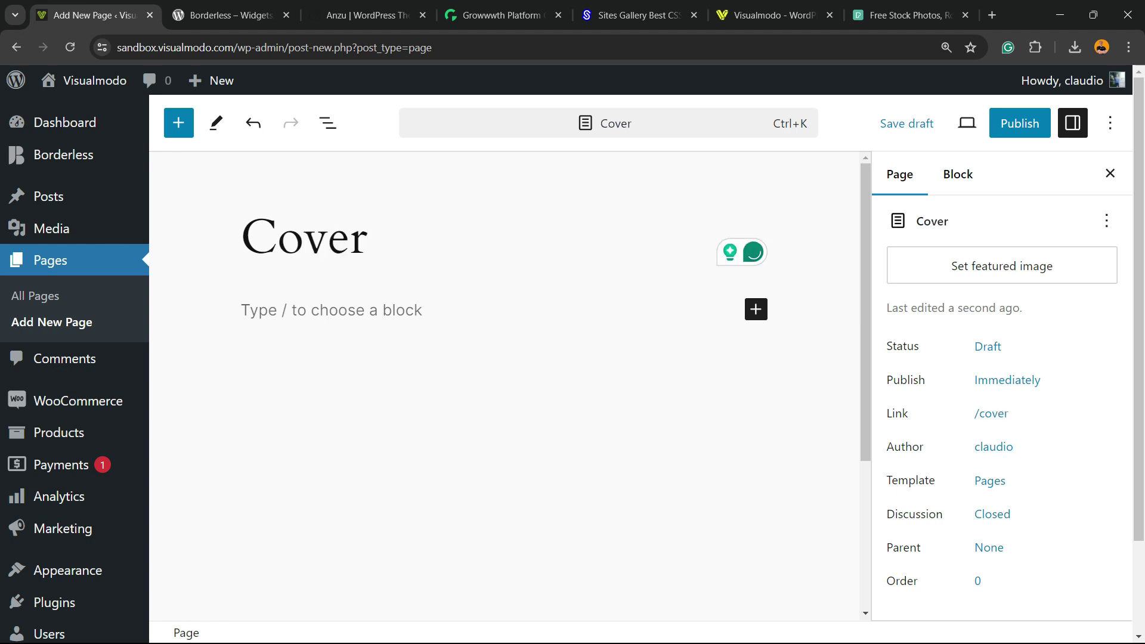
pyautogui.press('Return')
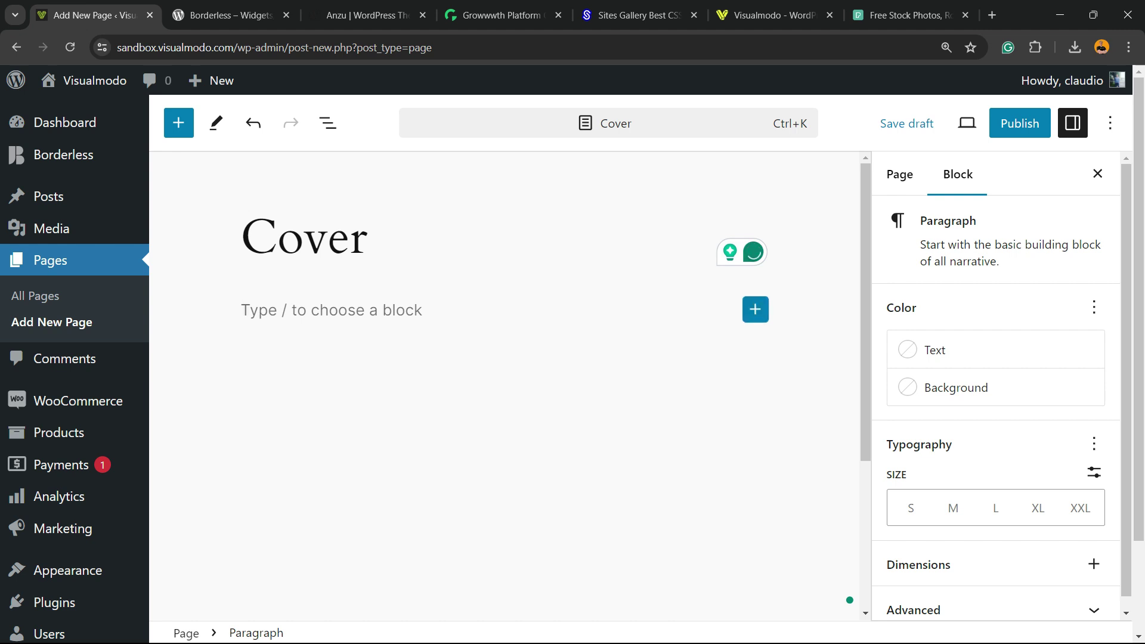
# Insert a Cover block from the Media section of the block library beneath the title
pyautogui.click(754, 309)
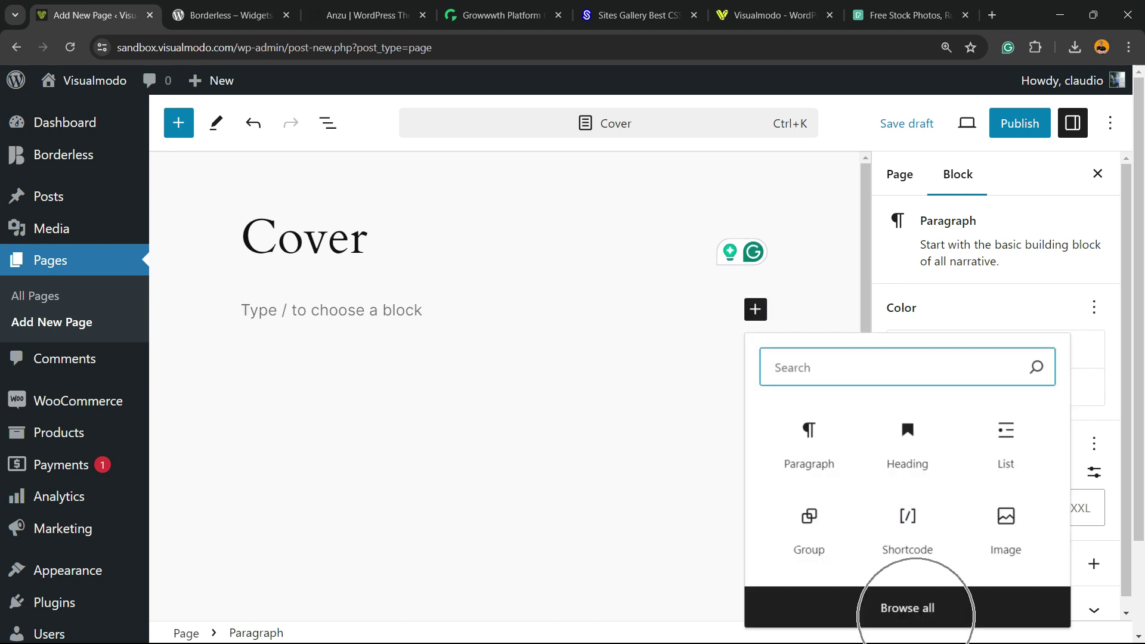
pyautogui.click(907, 607)
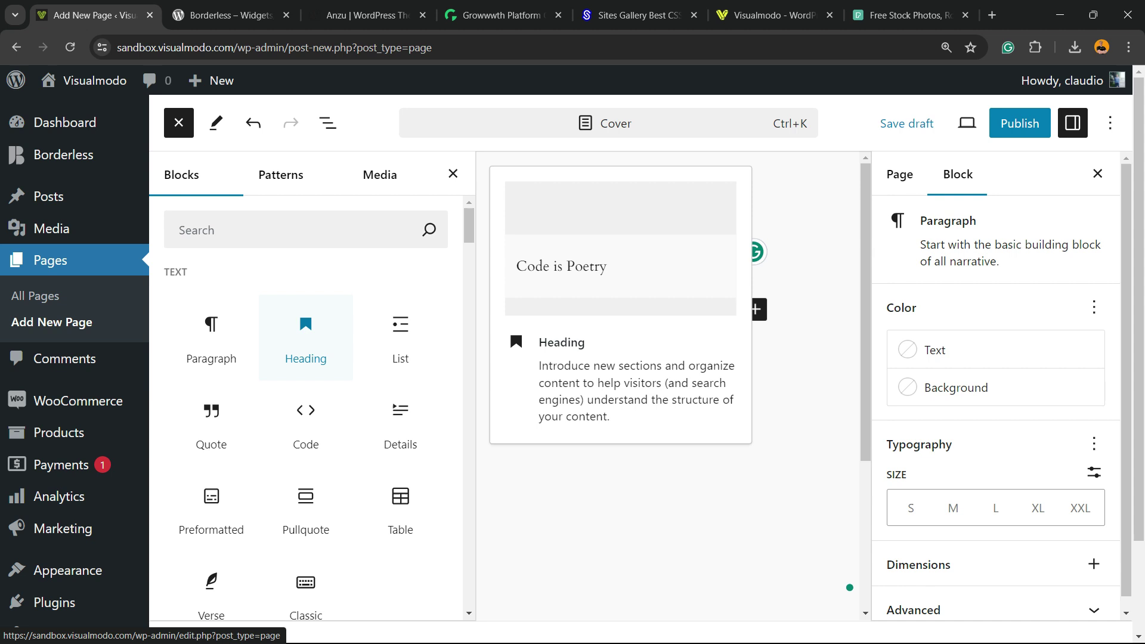
pyautogui.scroll(-1, 305, 376)
pyautogui.scroll(-3, 305, 304)
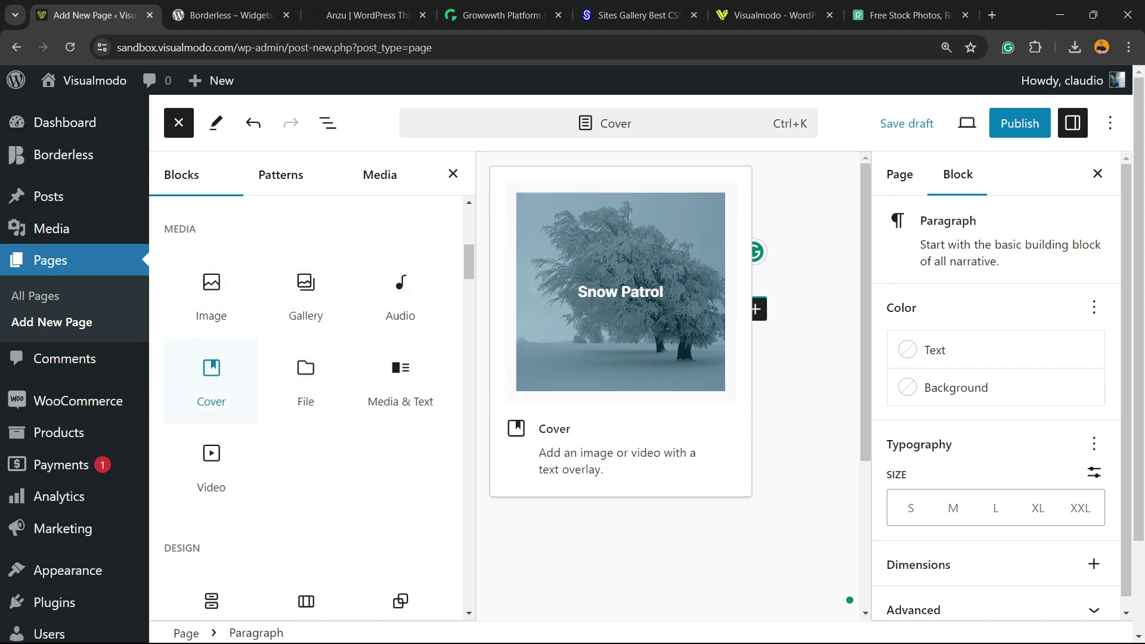
pyautogui.click(211, 381)
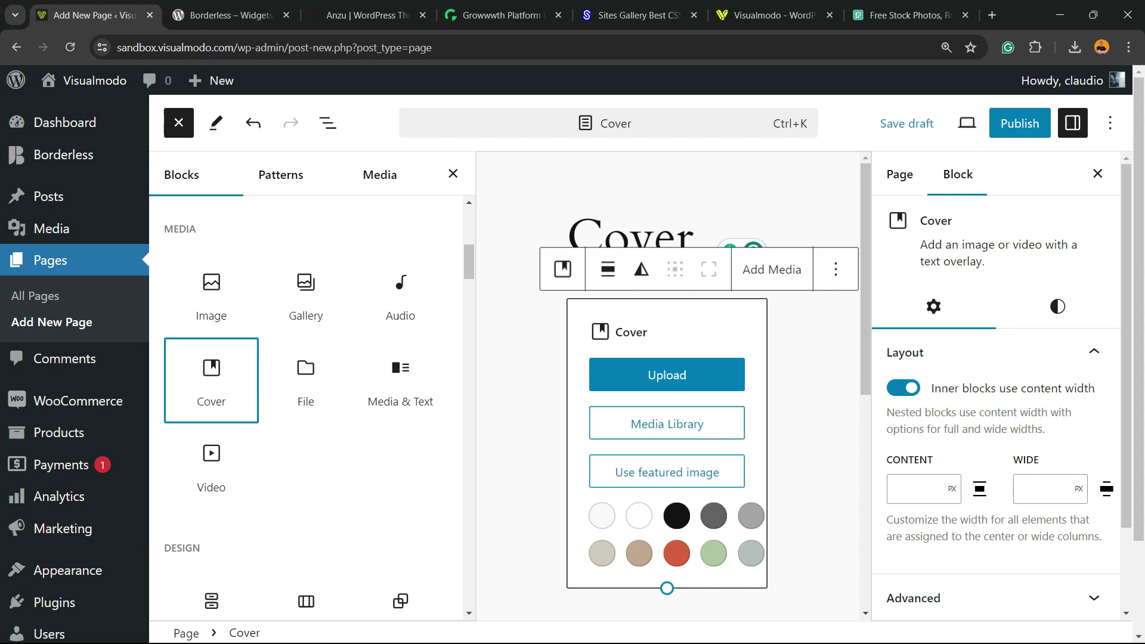
pyautogui.hotkey('ctrl', '-')
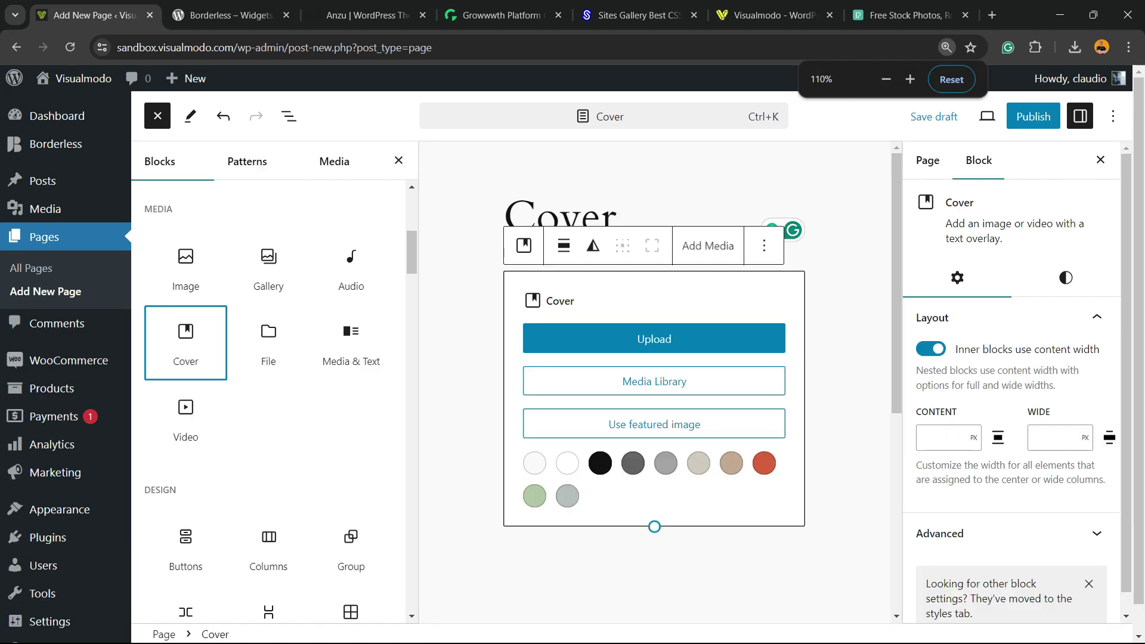
pyautogui.click(399, 160)
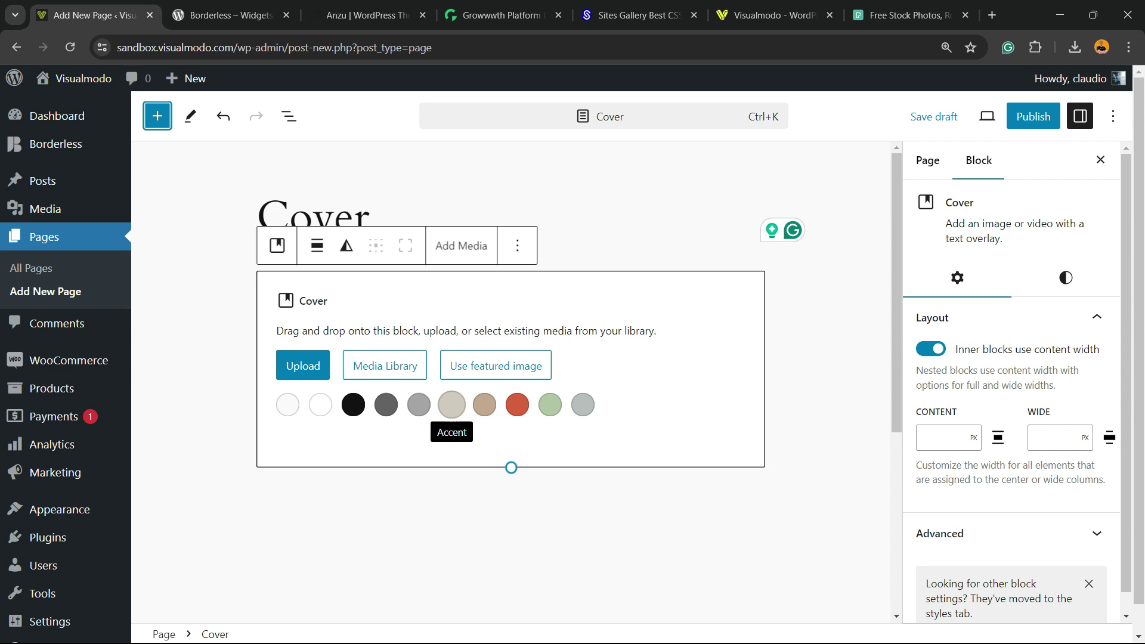
# Give the Cover block the tan Accent background and bring up its Add Media choices
pyautogui.click(484, 405)
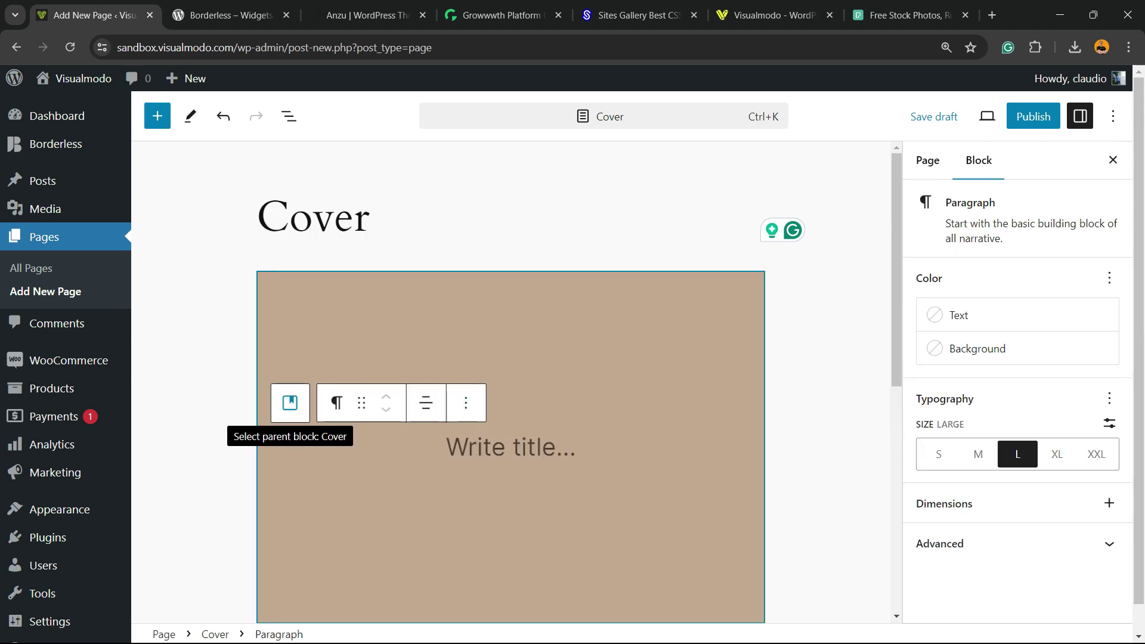
pyautogui.click(289, 402)
pyautogui.scroll(-1, 511, 403)
pyautogui.scroll(1, 511, 403)
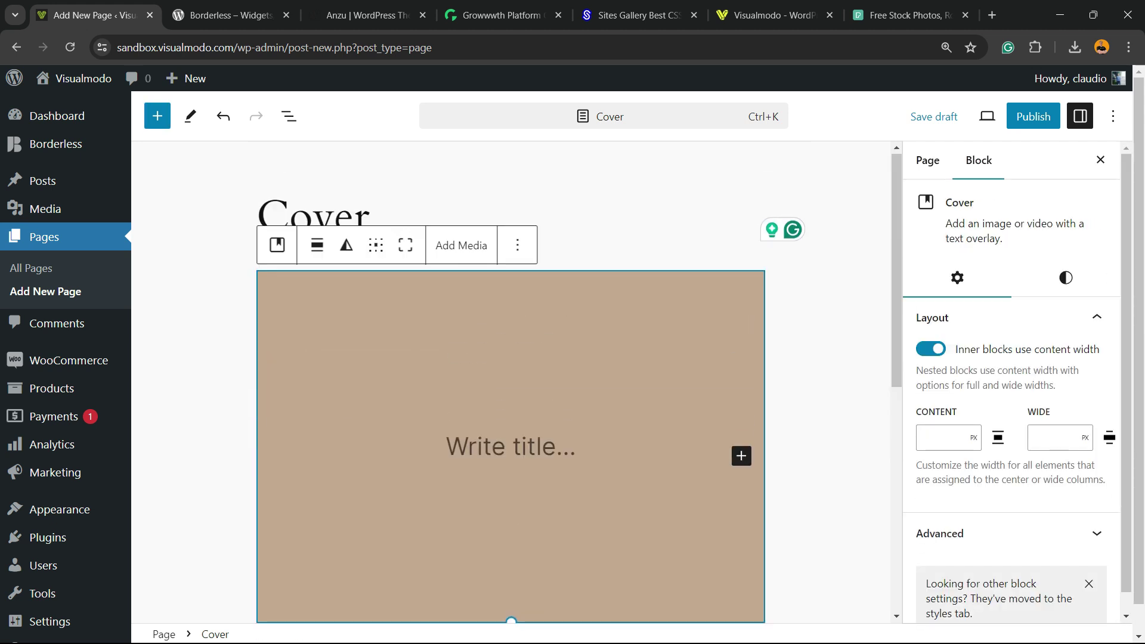
pyautogui.click(461, 245)
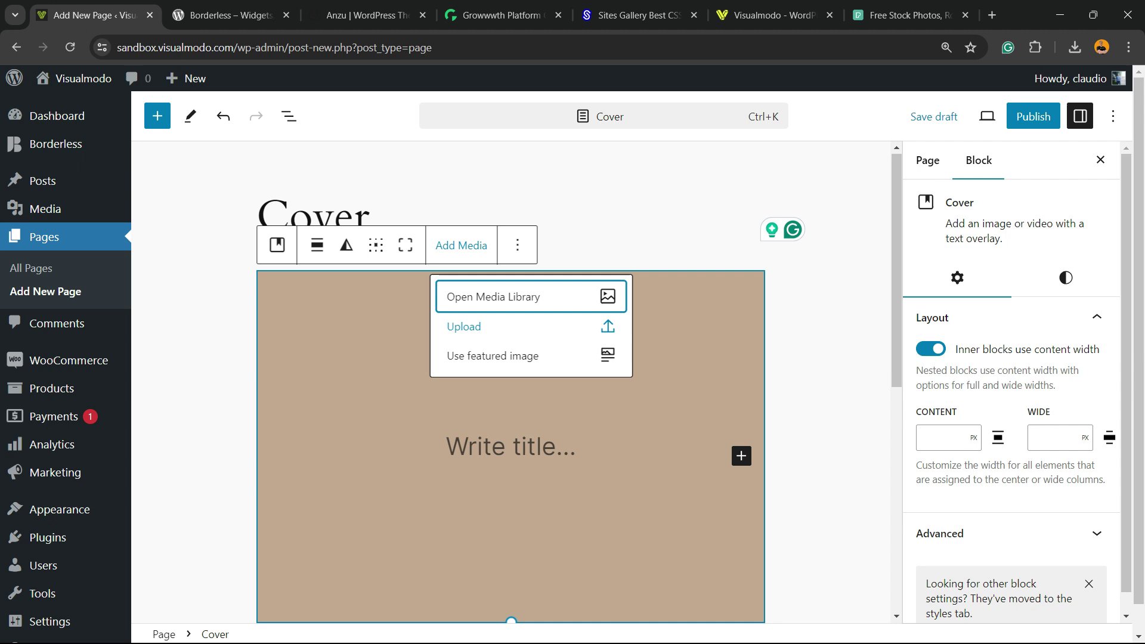
# Upload the hooded-figure photo from Downloads as the Cover block's background
pyautogui.click(501, 327)
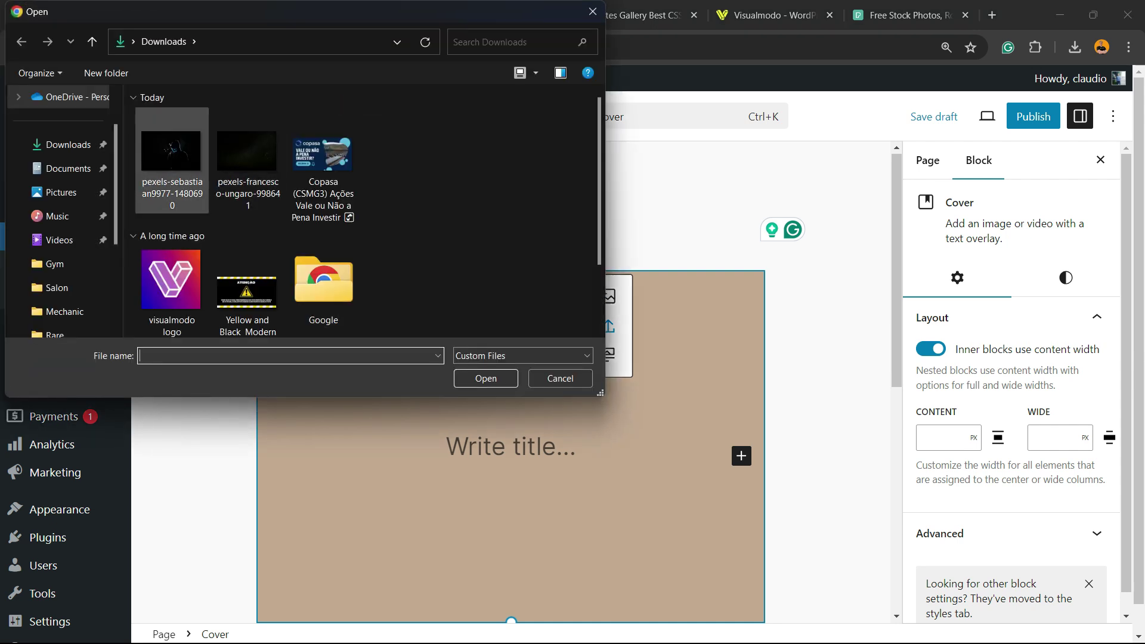
pyautogui.click(171, 156)
pyautogui.click(485, 378)
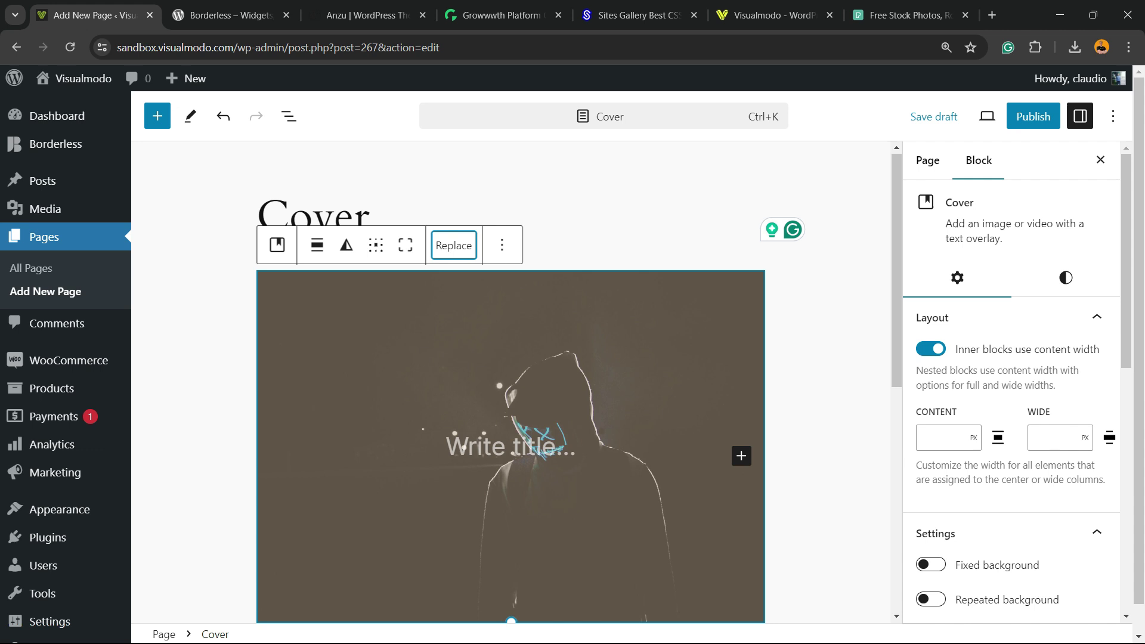
# Check the content position grid, then enter 'Cover Cover Cover Cover' as the cover's placeholder text
pyautogui.click(376, 246)
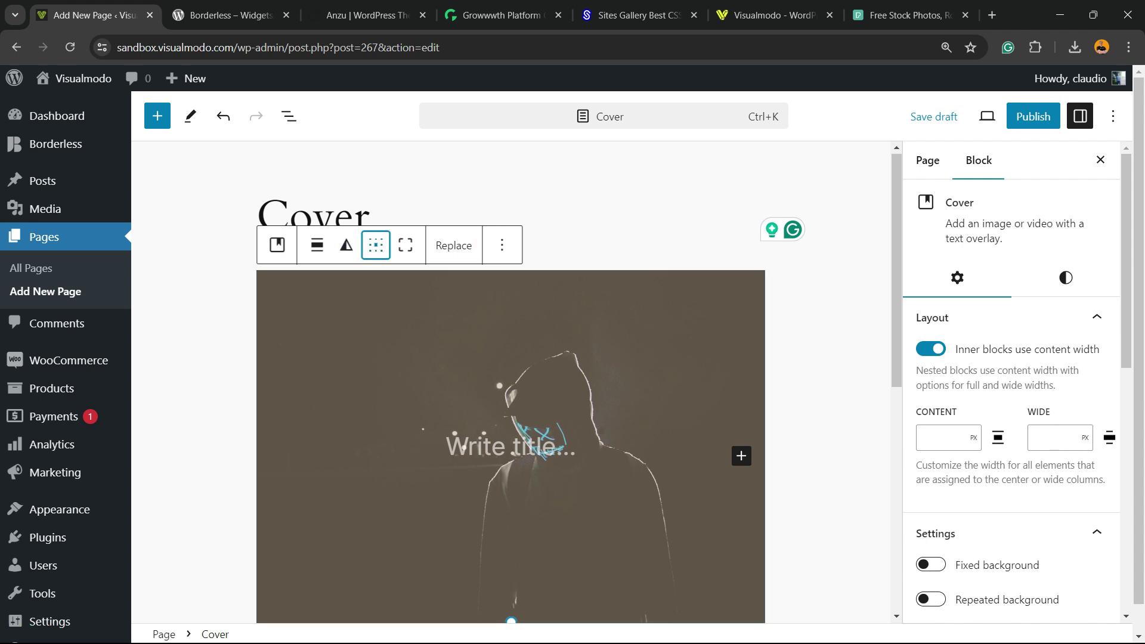
pyautogui.press('Up')
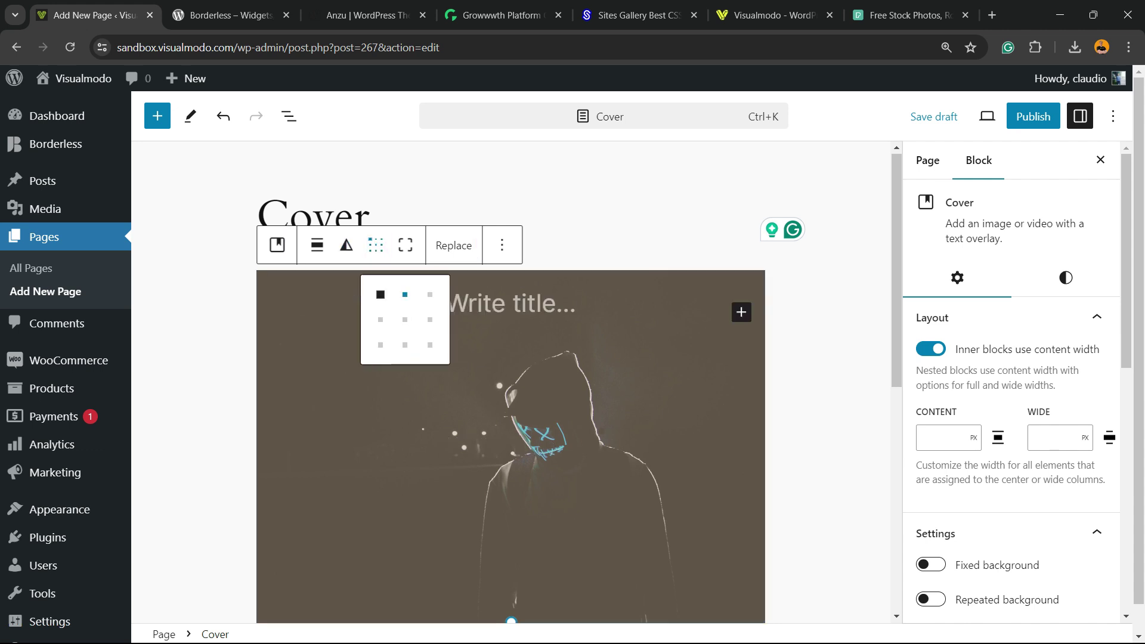
pyautogui.hotkey('ctrl', 'z')
pyautogui.click(511, 445)
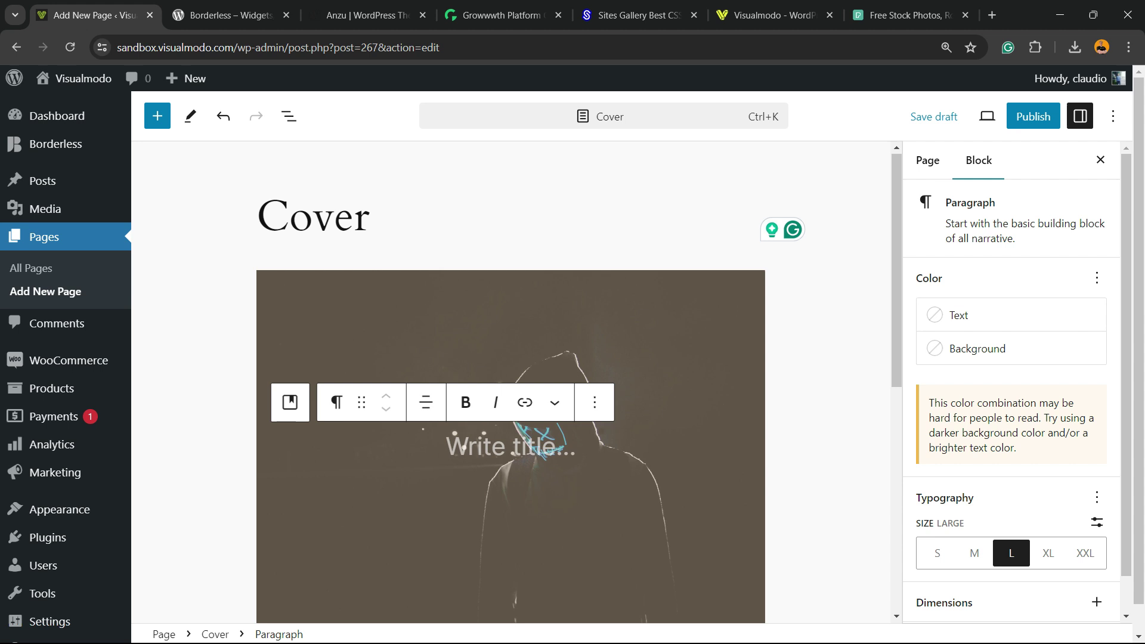
pyautogui.click(369, 217)
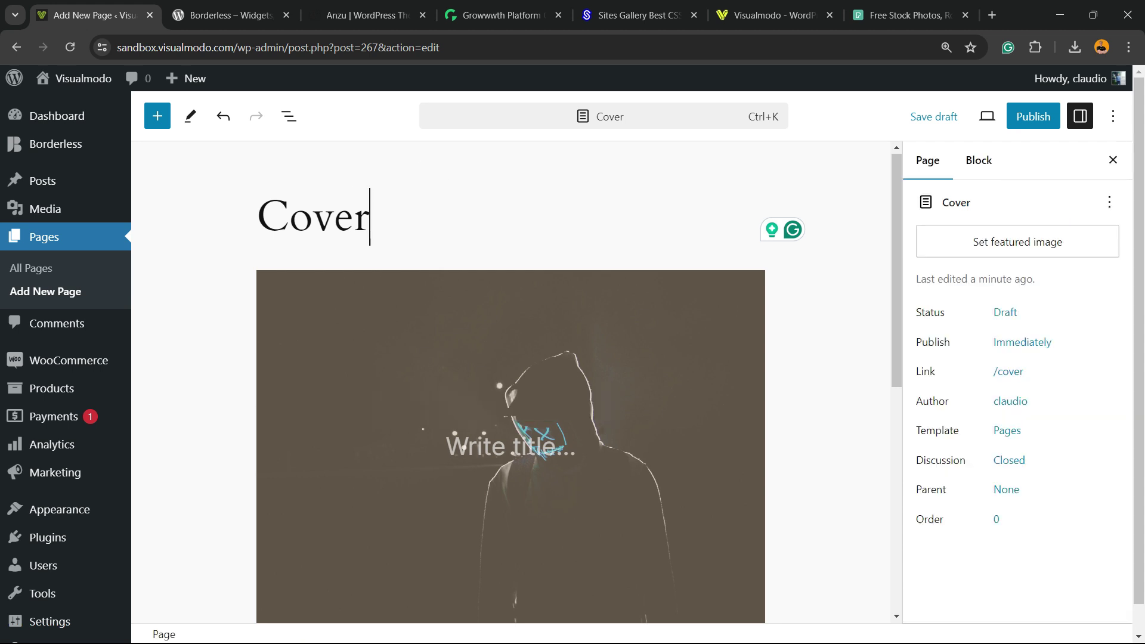
pyautogui.doubleClick(370, 217)
pyautogui.click(510, 446)
pyautogui.write('Cover')
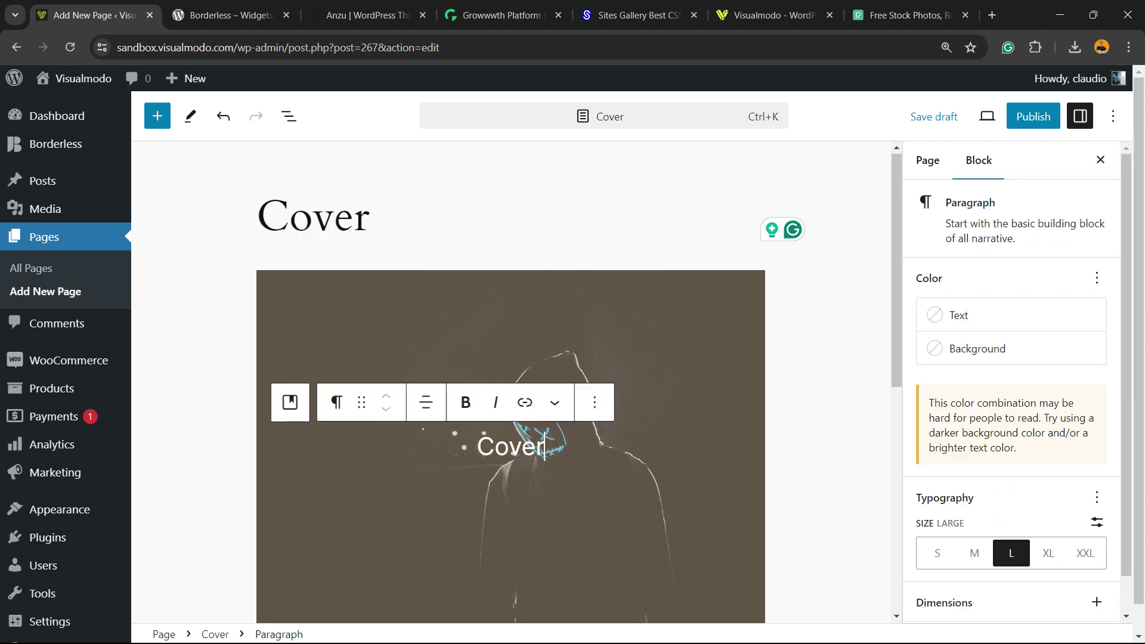
pyautogui.write(' Cover Cover Cover')
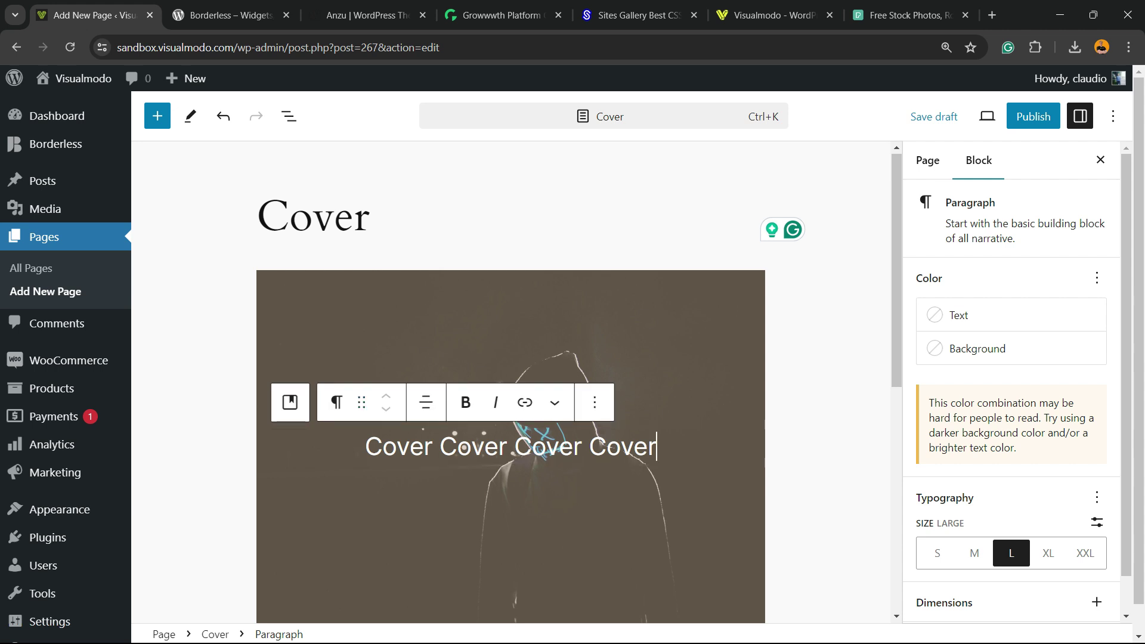
# Convert the cover text to a heading and back to a paragraph
pyautogui.click(337, 402)
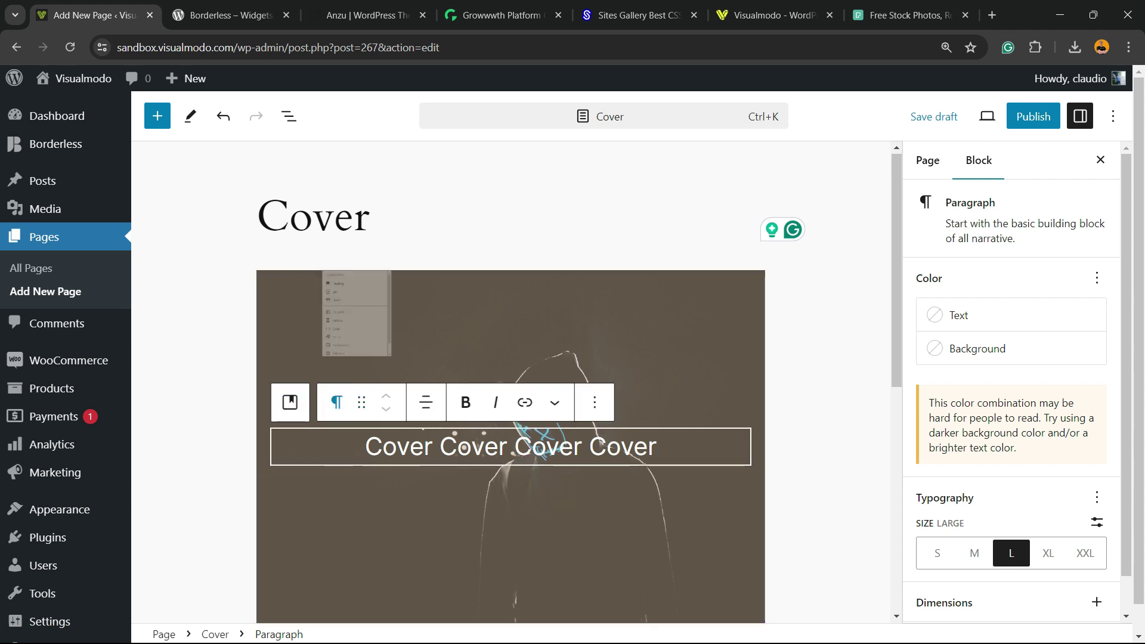
pyautogui.click(385, 111)
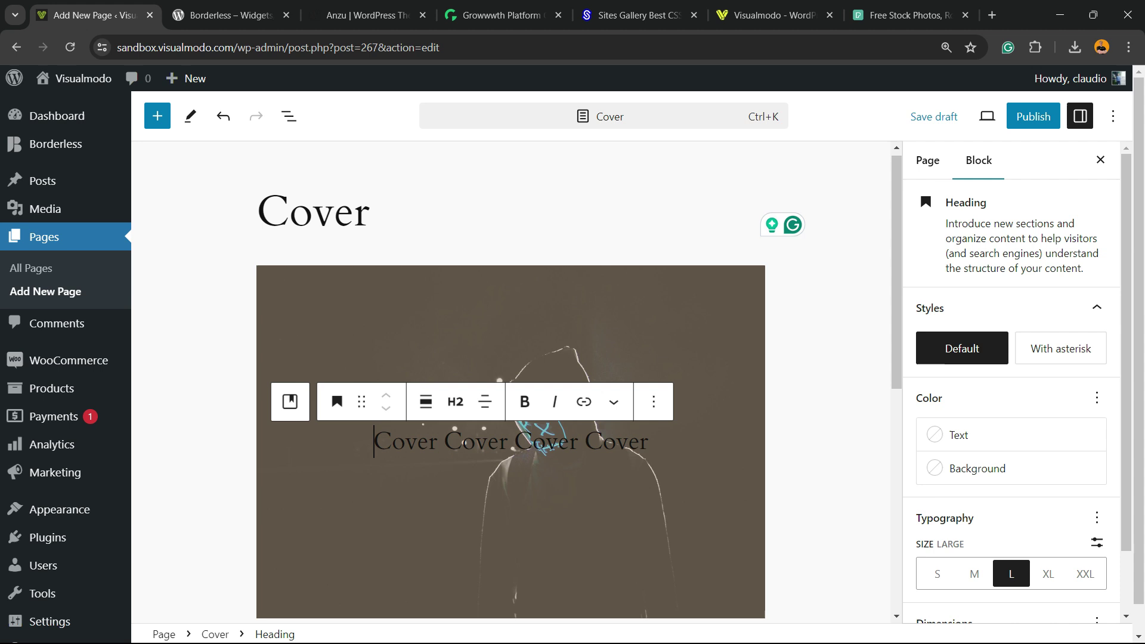
pyautogui.click(337, 402)
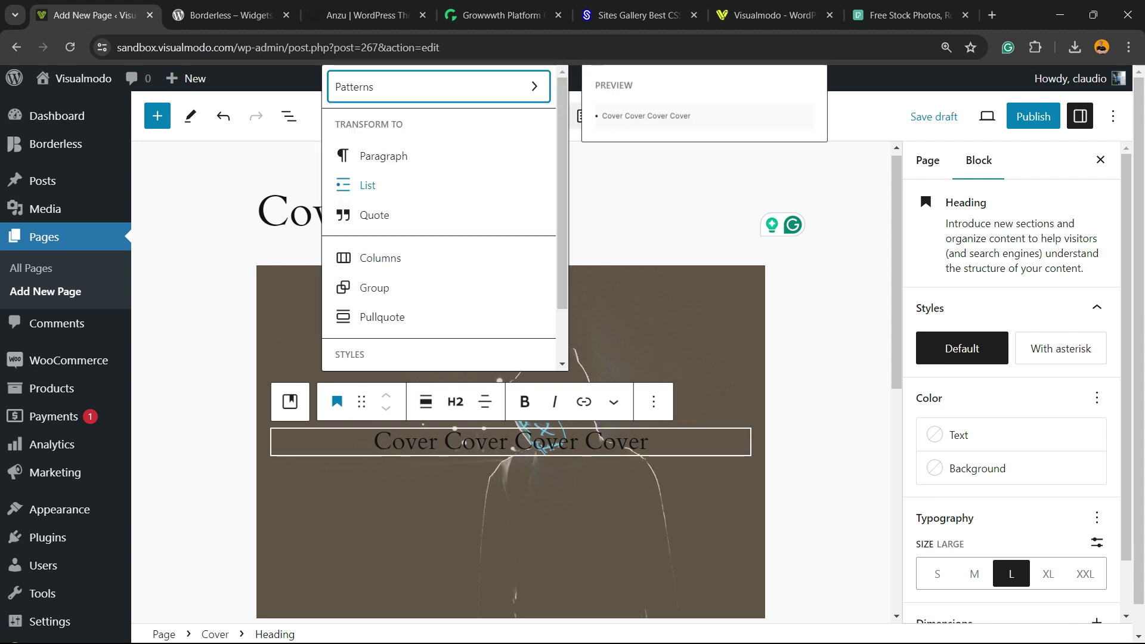
pyautogui.click(383, 156)
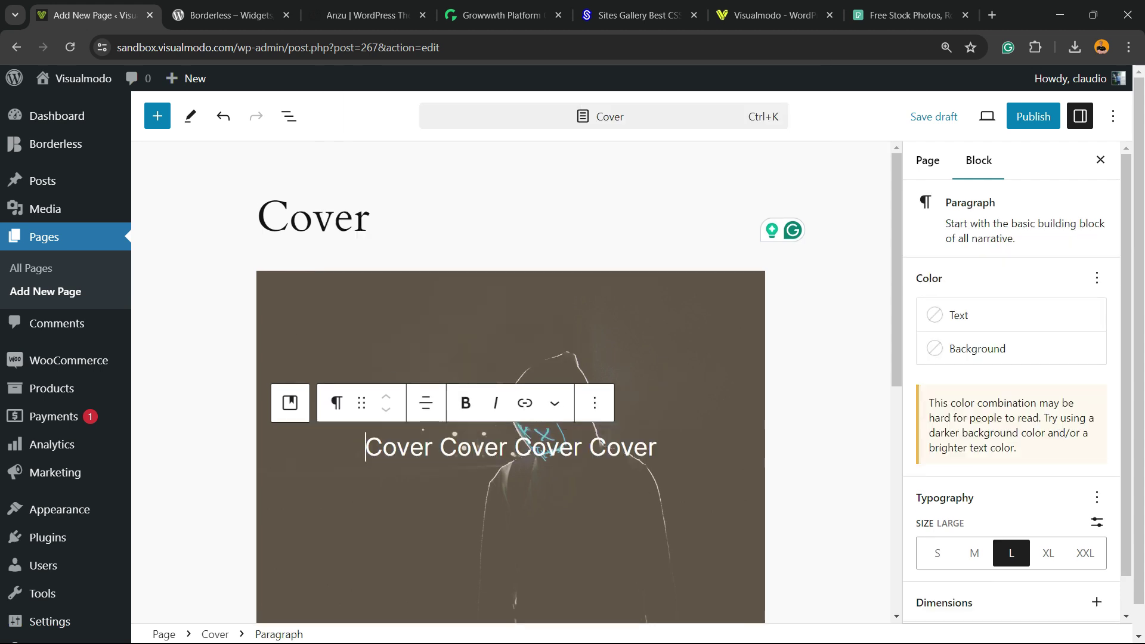
# Try Accent Three orange for the overlay text, then restore it to white Base
pyautogui.click(954, 315)
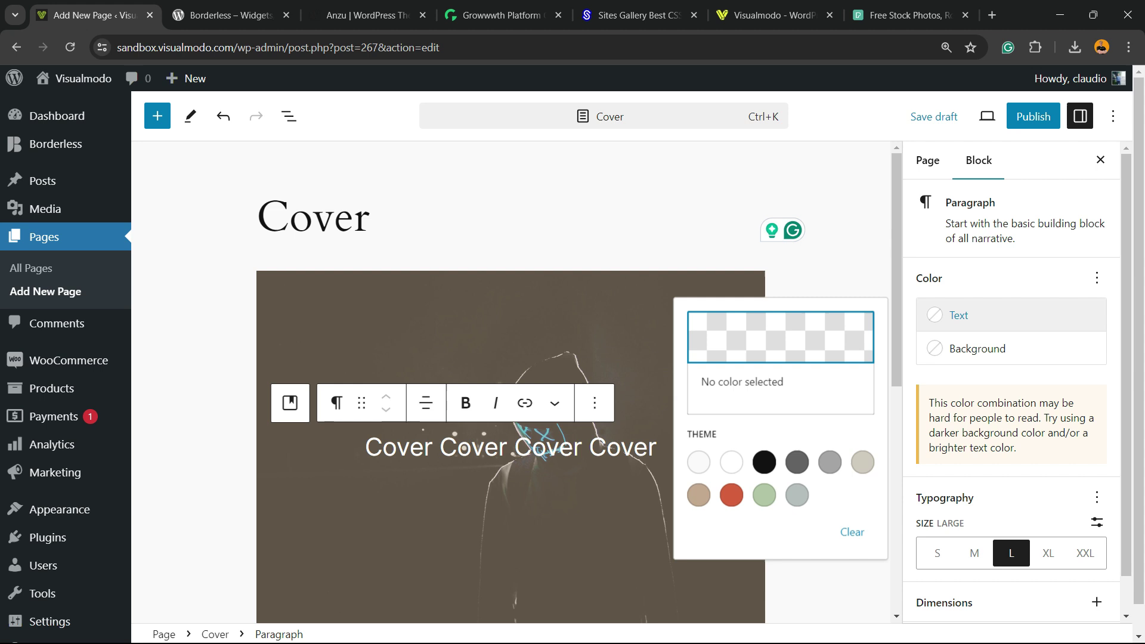
pyautogui.click(730, 495)
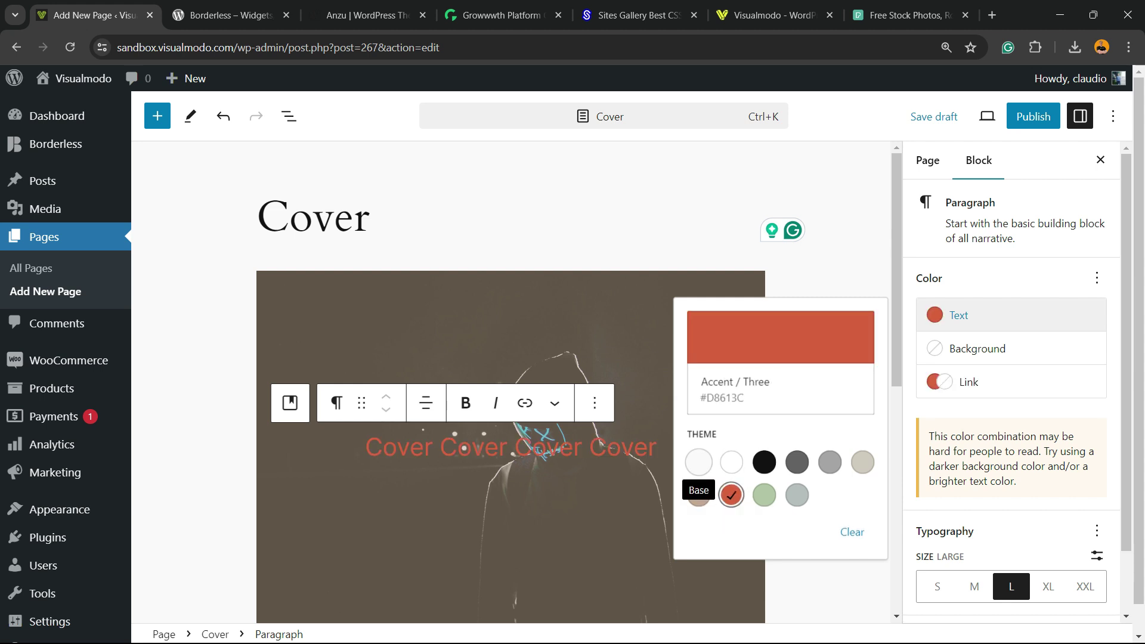
pyautogui.click(699, 461)
pyautogui.click(954, 315)
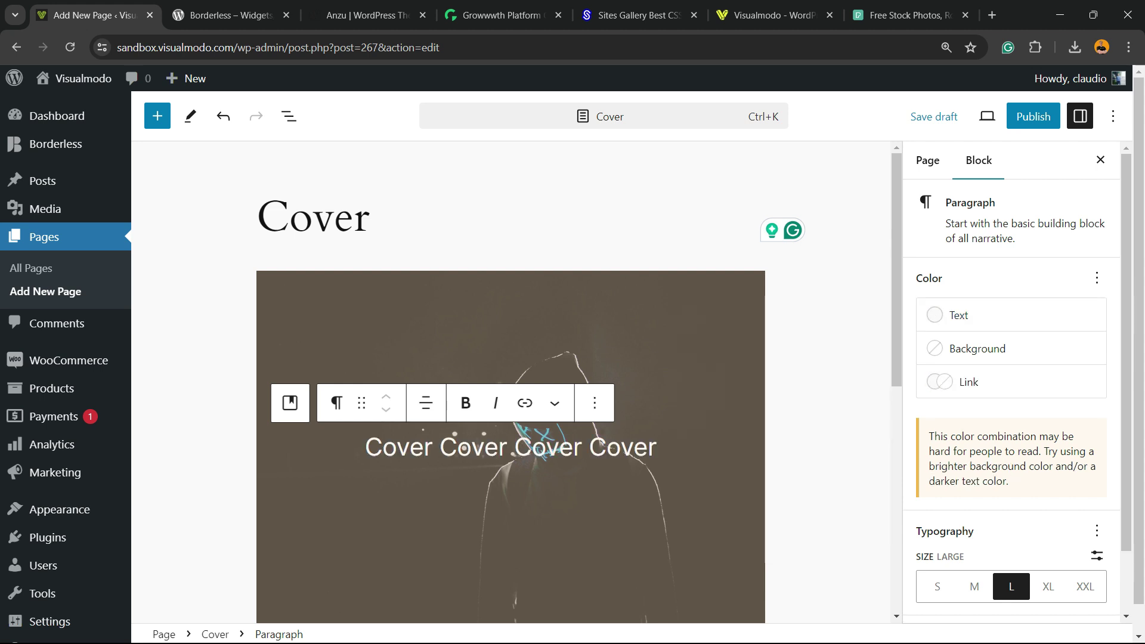
pyautogui.click(289, 402)
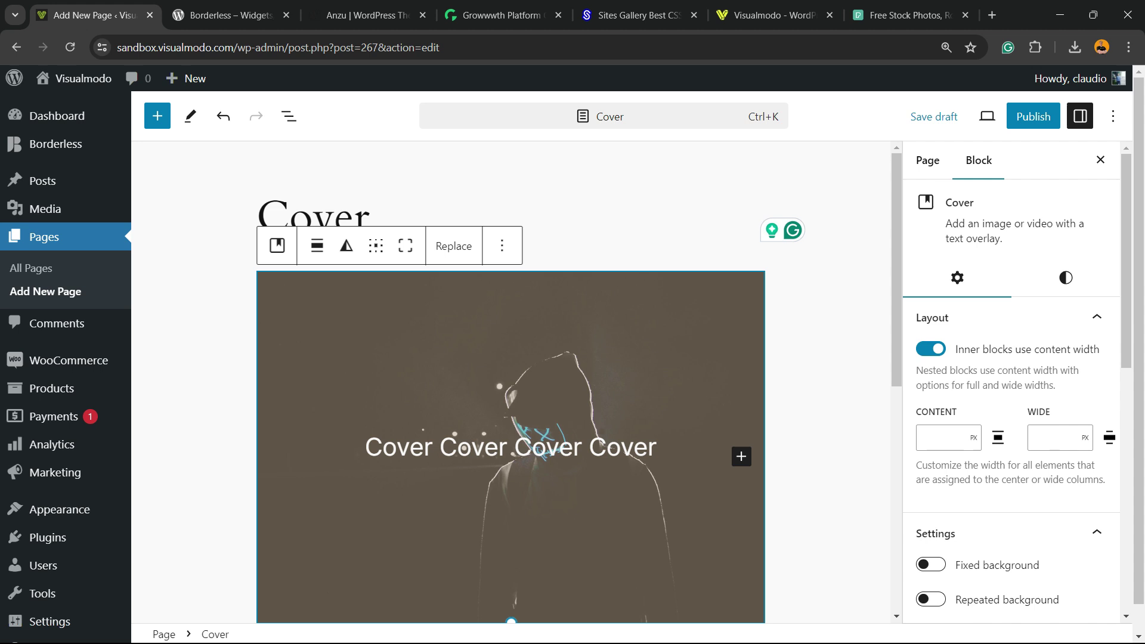
# Toggle inner-block content width off and on, then make the cover full screen height
pyautogui.click(930, 348)
pyautogui.click(930, 350)
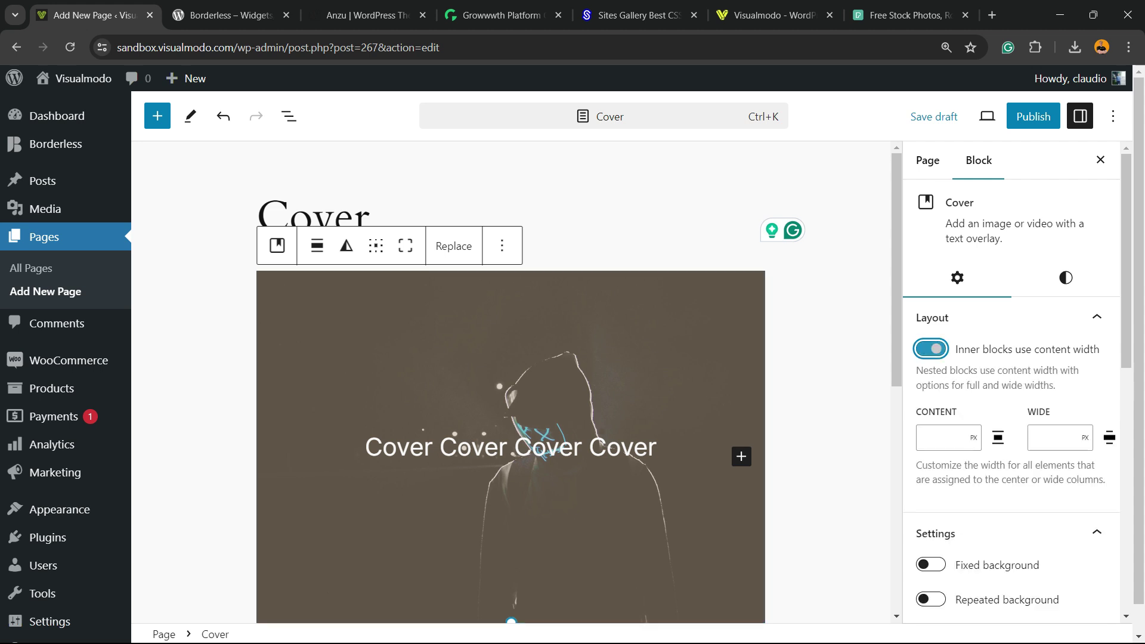
pyautogui.hotkey('ctrl', '+')
pyautogui.hotkey('ctrl', '+')
pyautogui.hotkey('ctrl', '+')
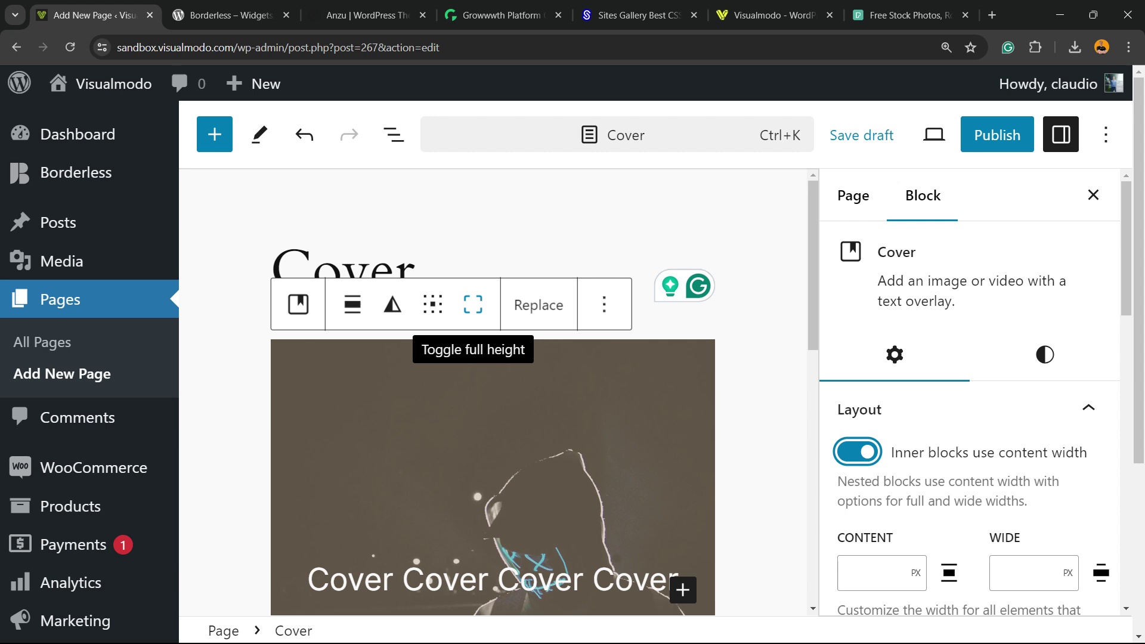
pyautogui.click(472, 305)
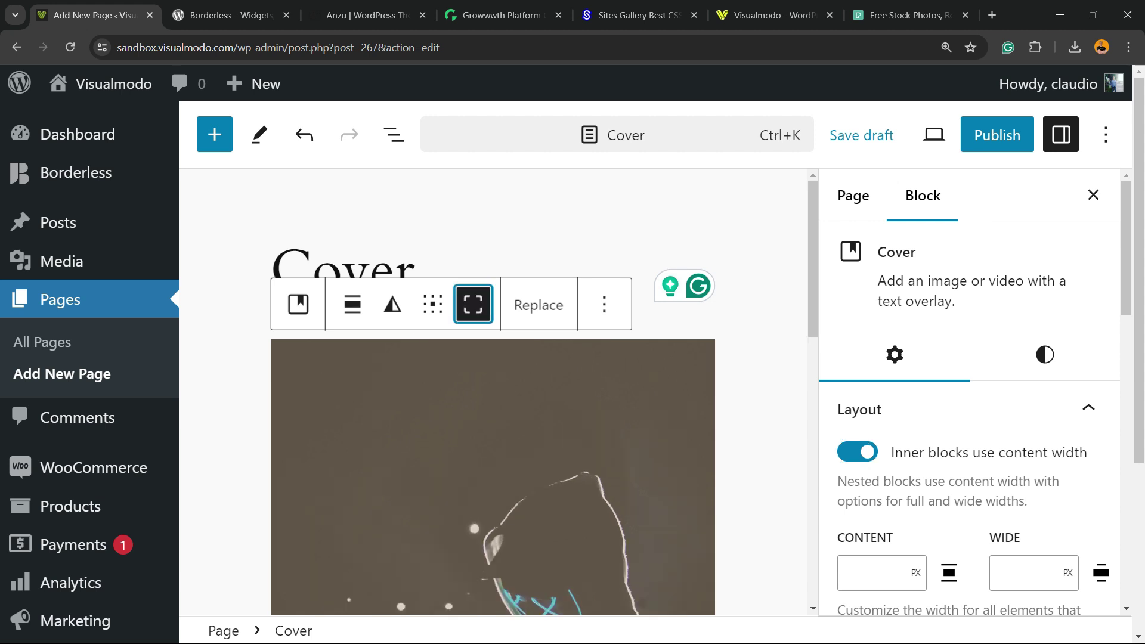
pyautogui.scroll(-2, 492, 402)
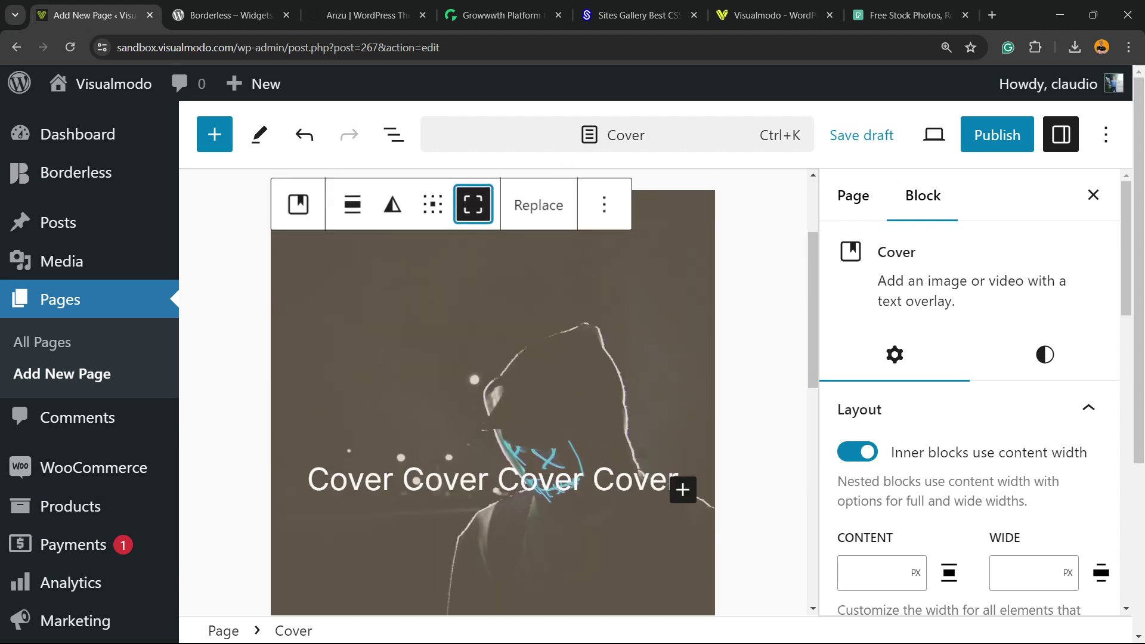
pyautogui.click(353, 204)
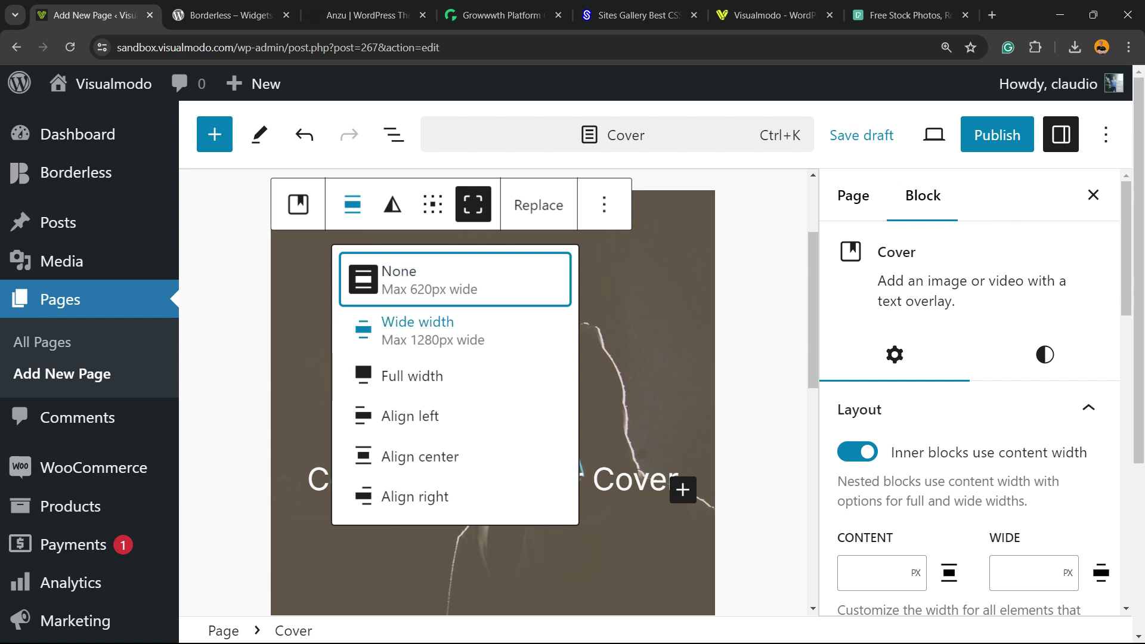
# Set the Cover block to Full width alignment and publish the Cover page
pyautogui.press('Return')
pyautogui.press('Return')
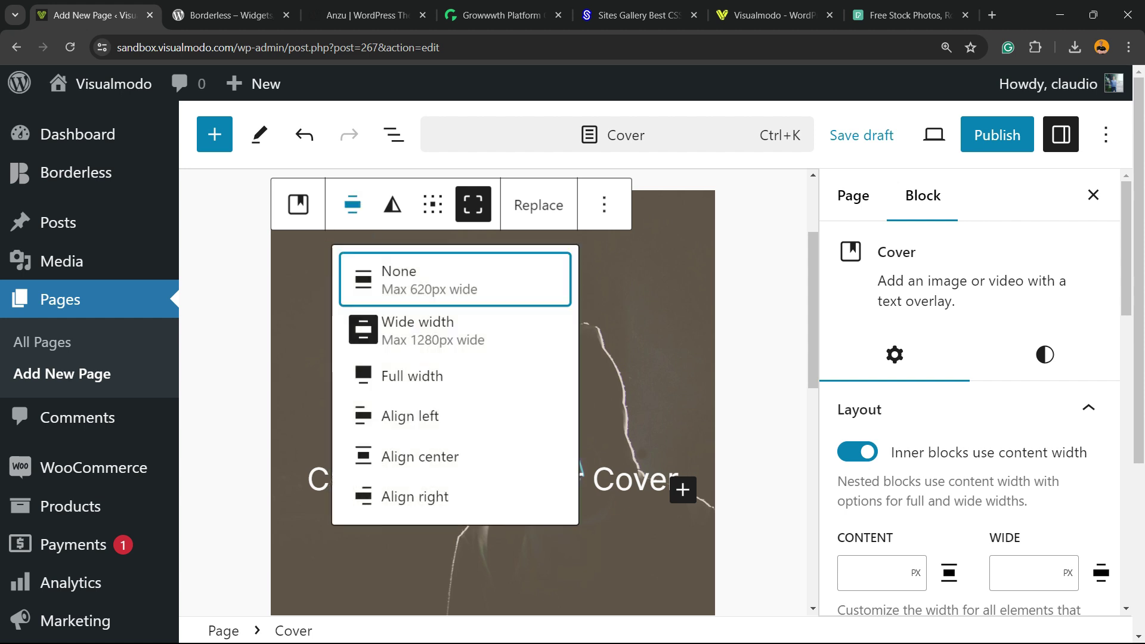
pyautogui.press('Down')
pyautogui.press('Return')
pyautogui.hotkey('ctrl', '-')
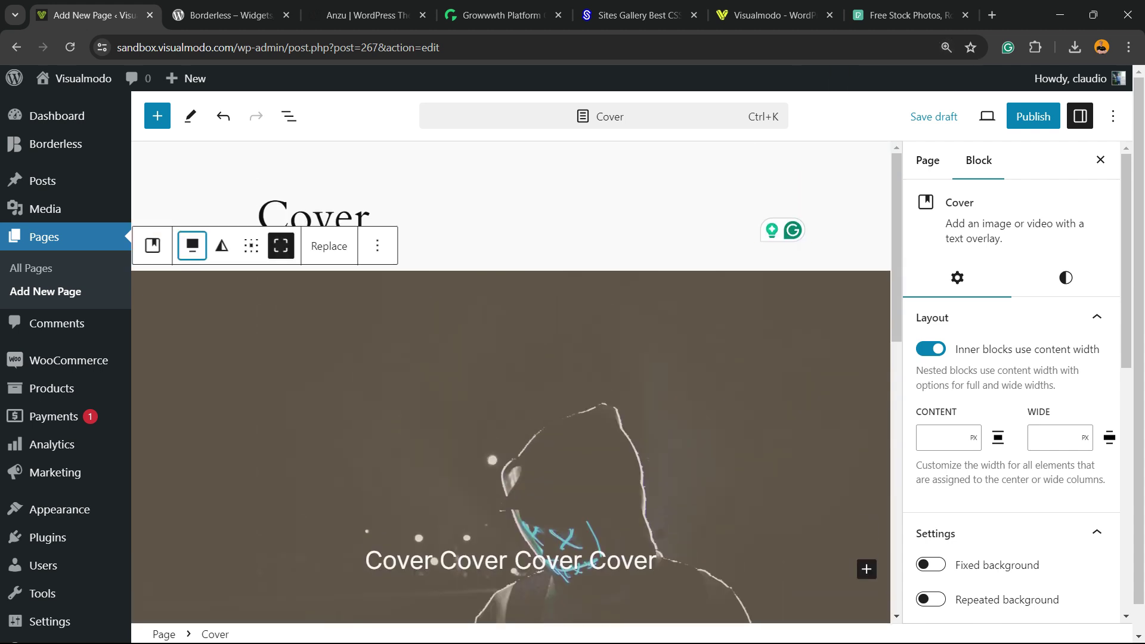
pyautogui.click(1033, 116)
pyautogui.click(962, 116)
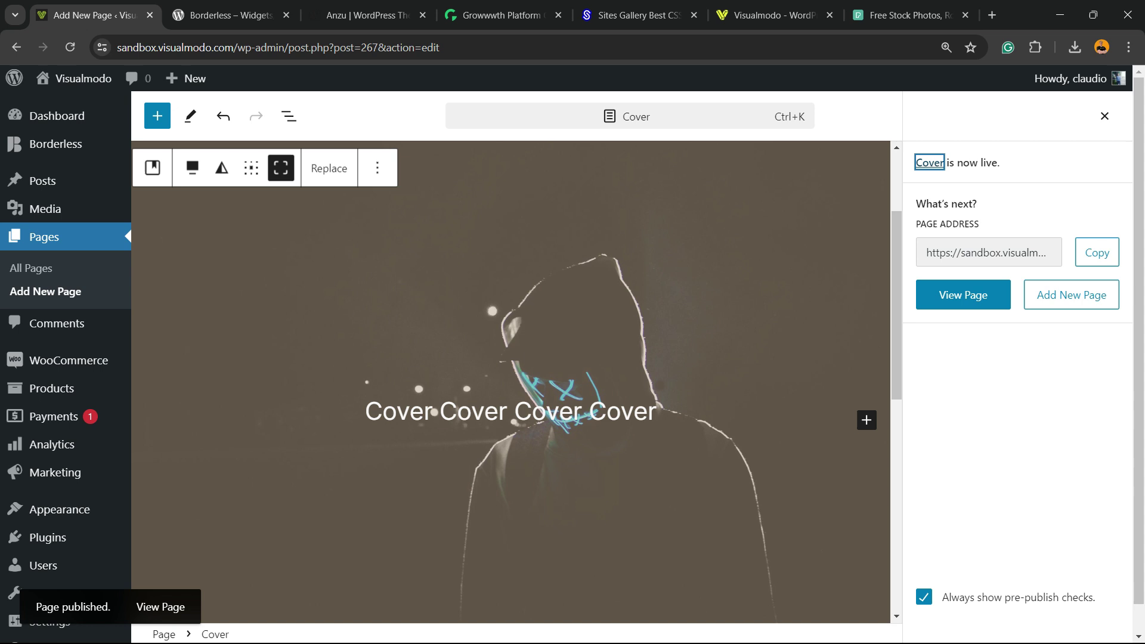
pyautogui.scroll(2, 511, 376)
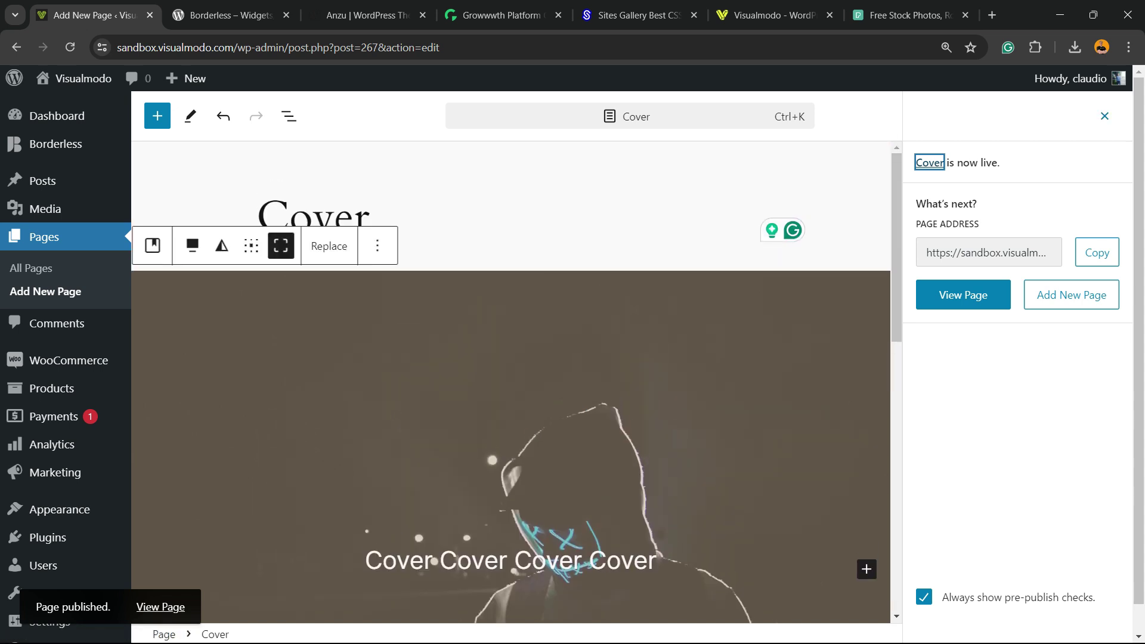
# View the live Cover page with its full-width photo cover, then return to the editor tab
pyautogui.click(1104, 116)
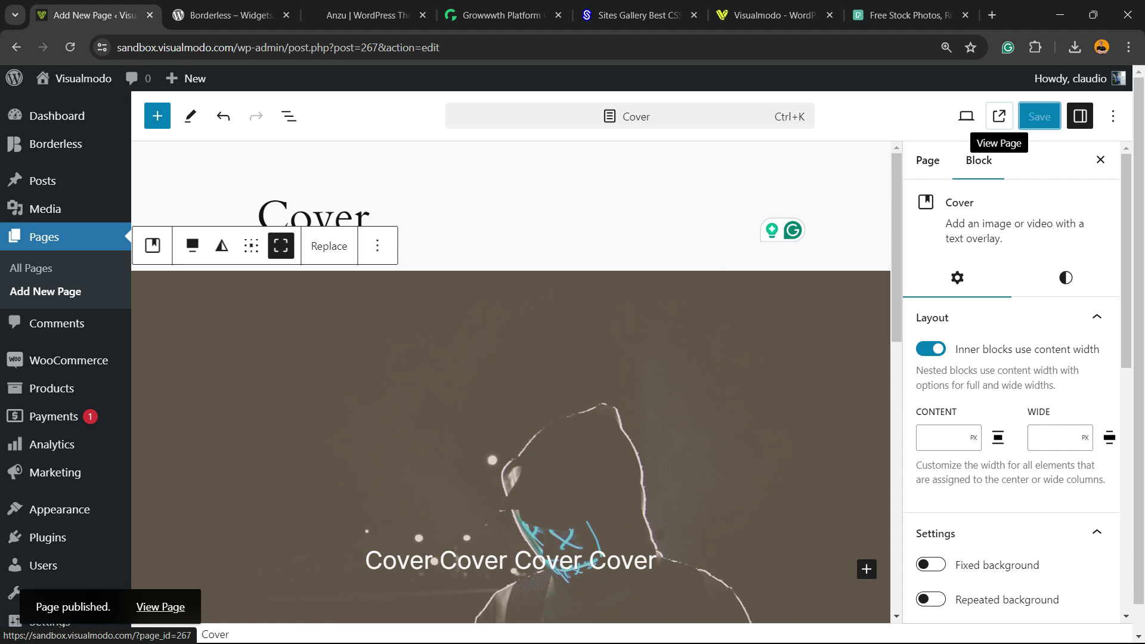
pyautogui.click(999, 117)
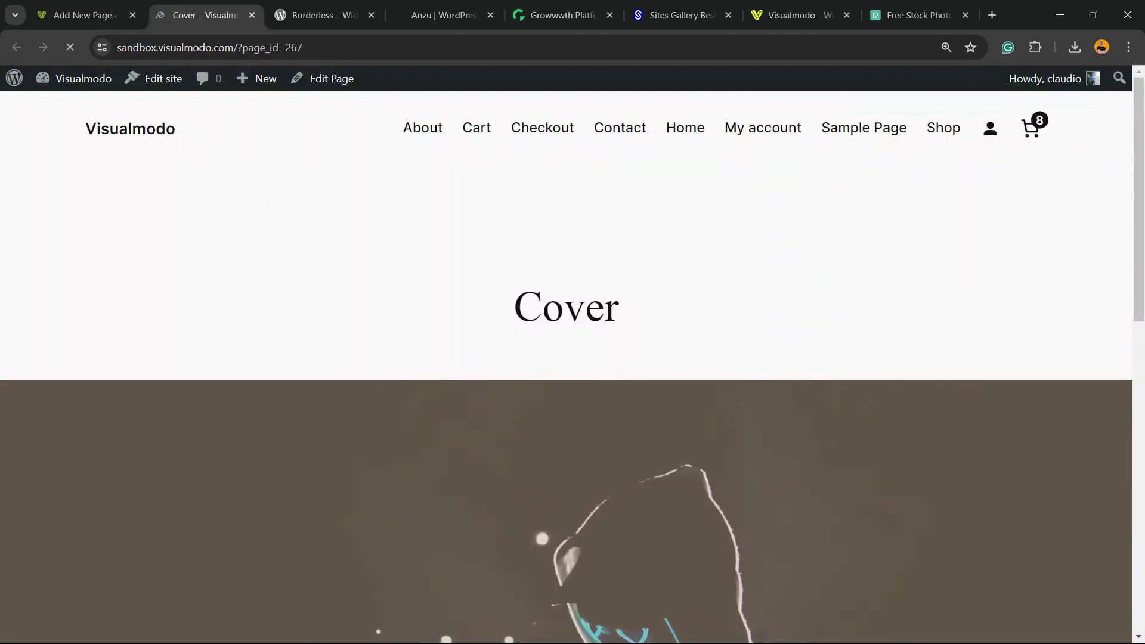
pyautogui.scroll(-3, 572, 357)
pyautogui.scroll(-3, 573, 358)
pyautogui.scroll(2, 573, 358)
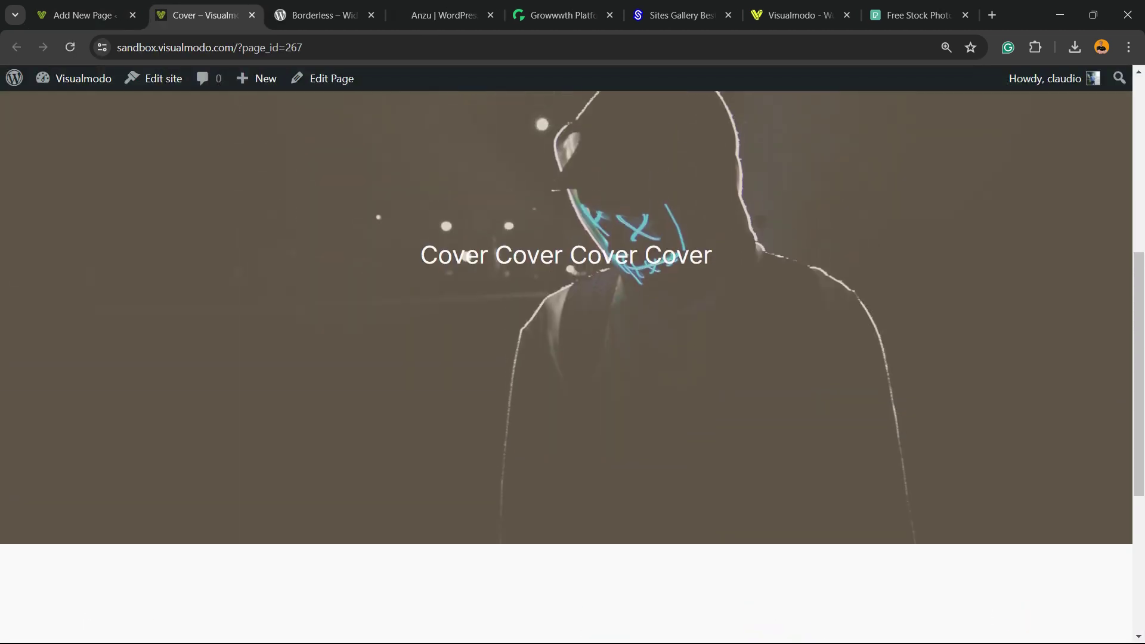
pyautogui.scroll(1, 572, 358)
pyautogui.scroll(2, 572, 358)
pyautogui.scroll(-1, 573, 357)
pyautogui.scroll(2, 572, 359)
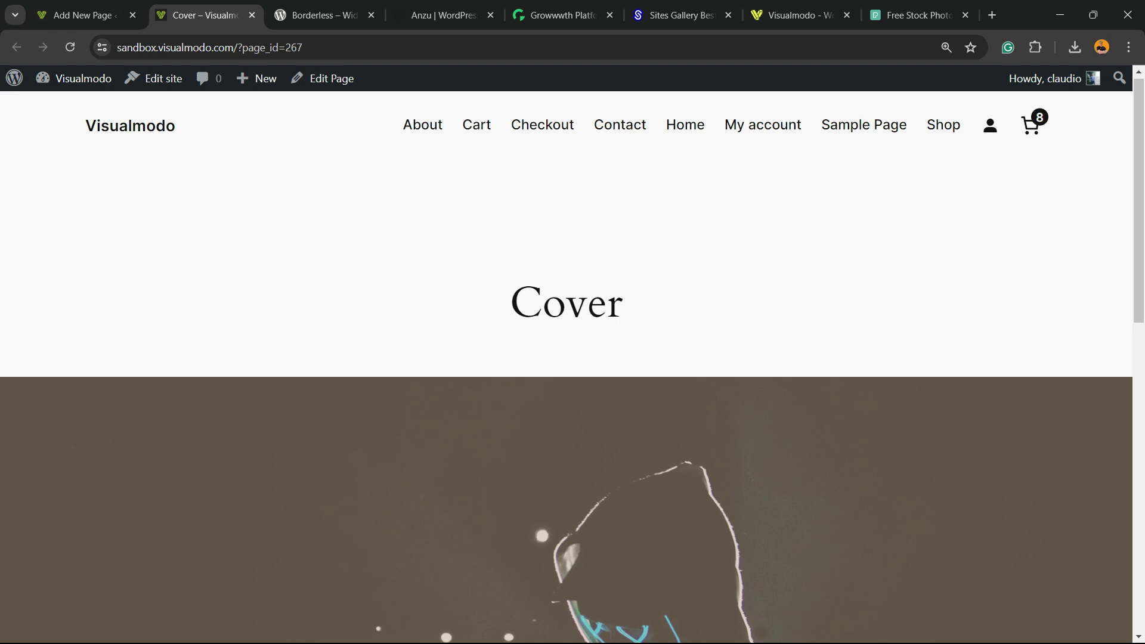
pyautogui.scroll(-3, 572, 358)
pyautogui.scroll(2, 572, 358)
pyautogui.scroll(2, 573, 357)
pyautogui.hotkey('ctrl', 'pageup')
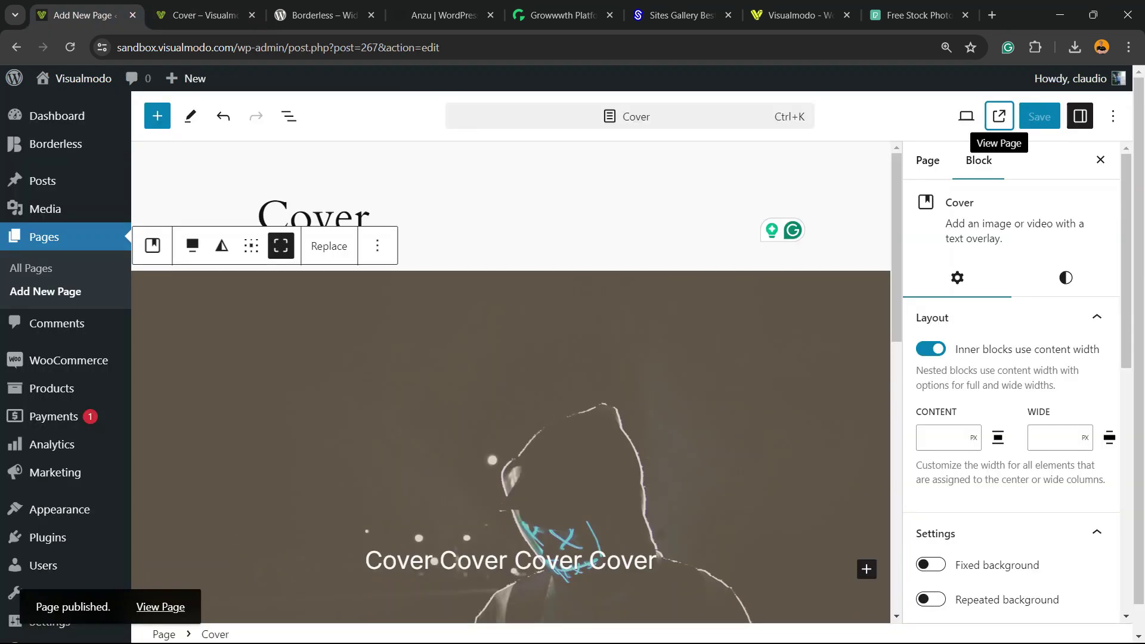
pyautogui.scroll(-3, 510, 358)
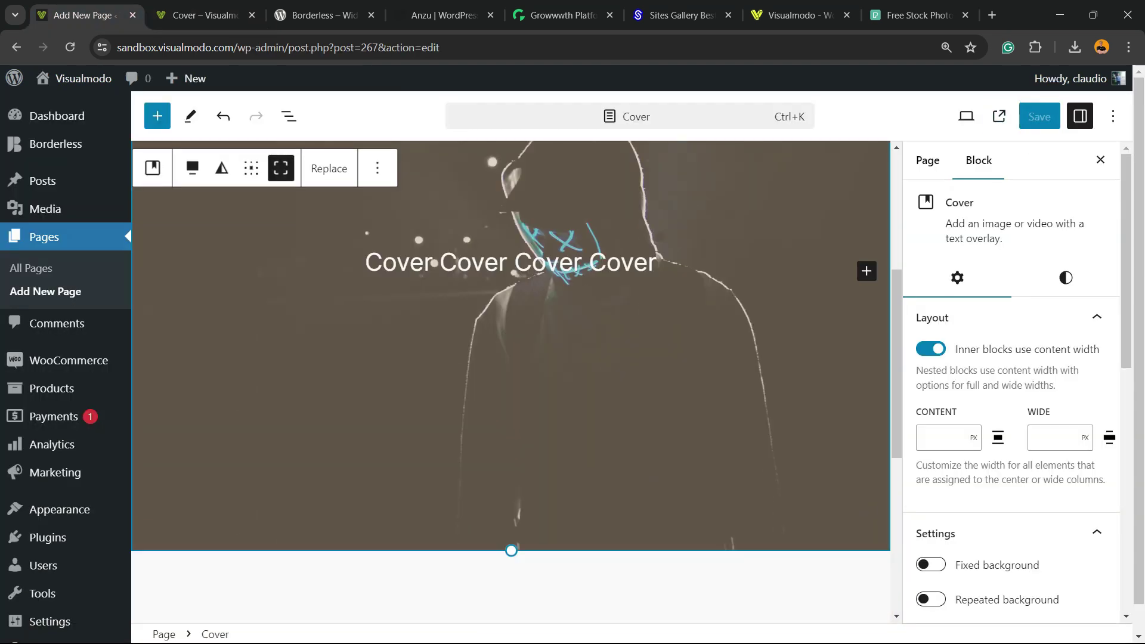
# Drag the Cover block's bottom handle down to stretch it taller on the page
pyautogui.click(377, 169)
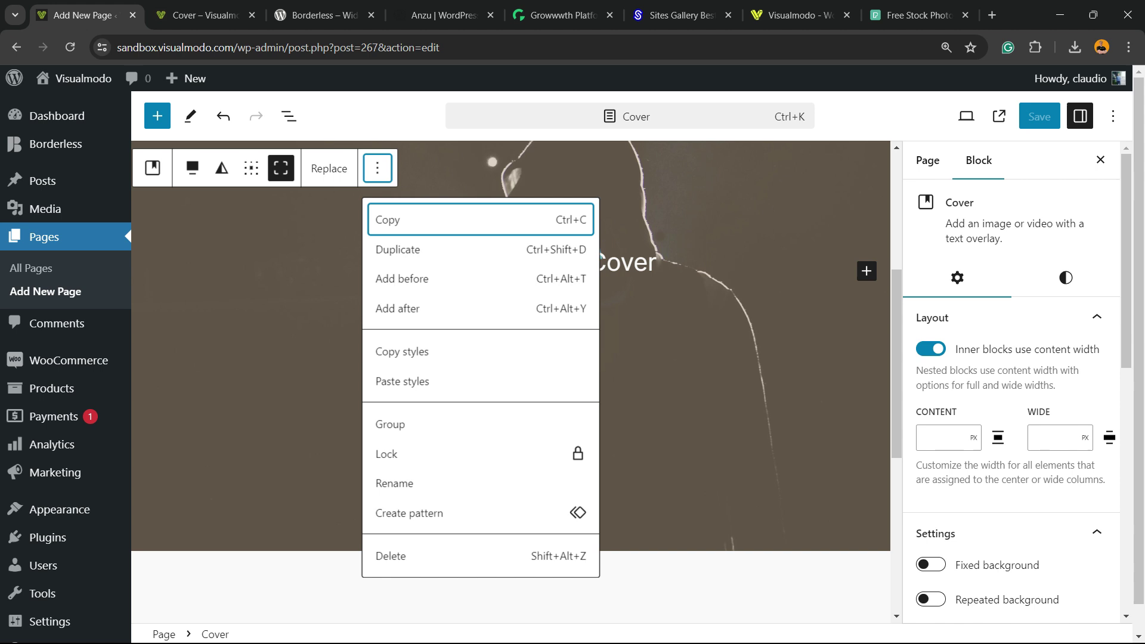
pyautogui.scroll(-2, 1011, 402)
pyautogui.scroll(-1, 1011, 403)
pyautogui.hotkey('ctrl', '+')
pyautogui.hotkey('ctrl', '+')
pyautogui.hotkey('ctrl', '+')
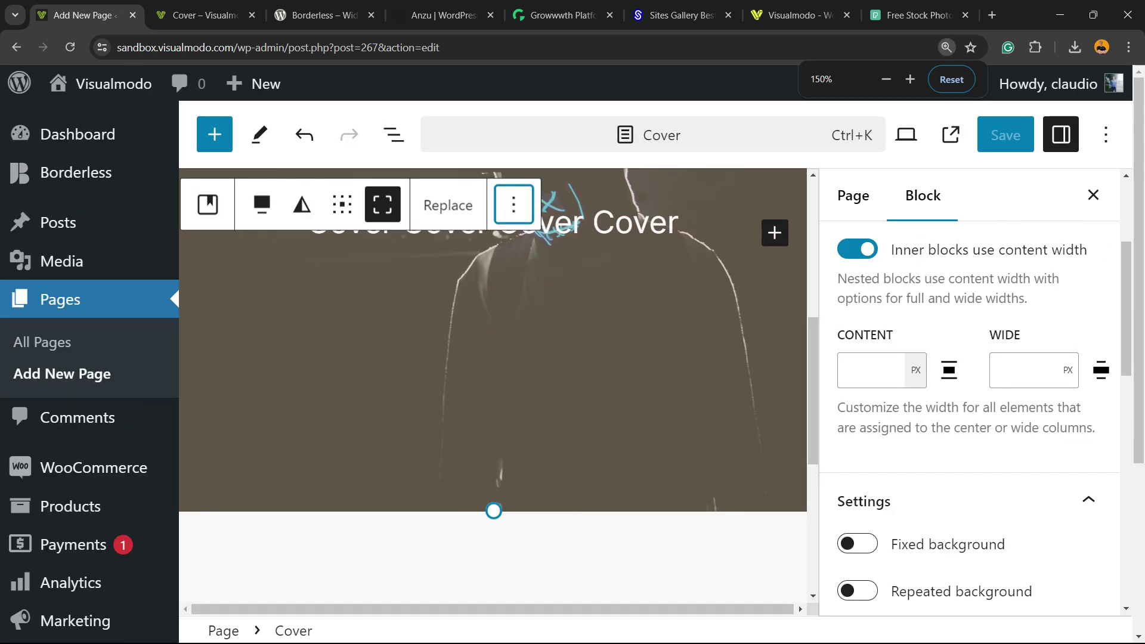
pyautogui.scroll(2, 970, 402)
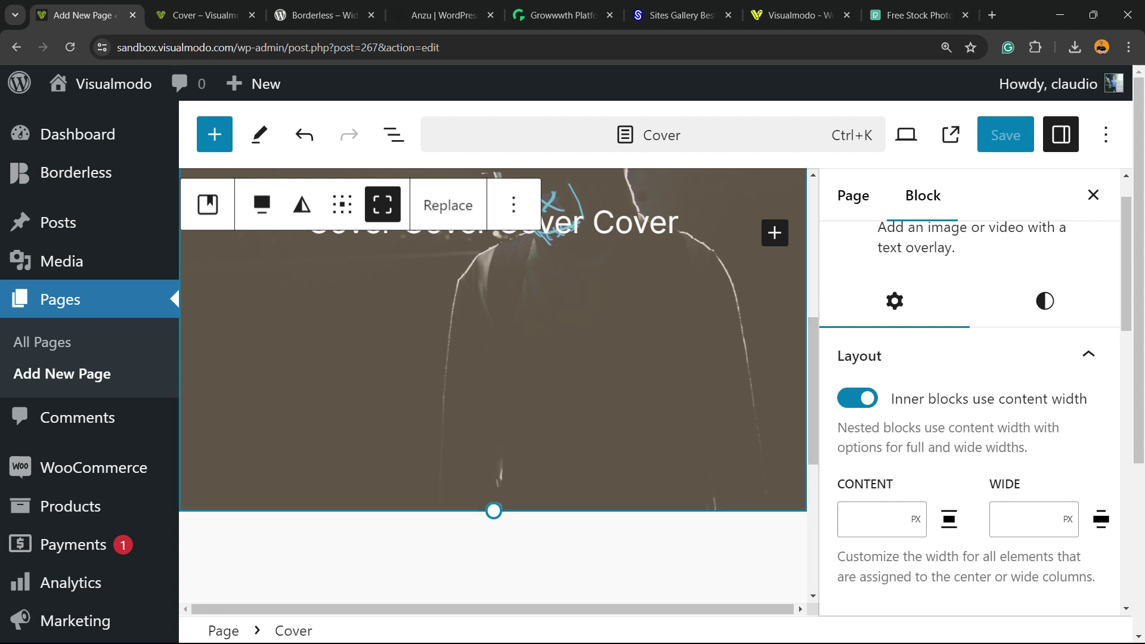
pyautogui.moveTo(494, 511); pyautogui.dragTo(494, 601)
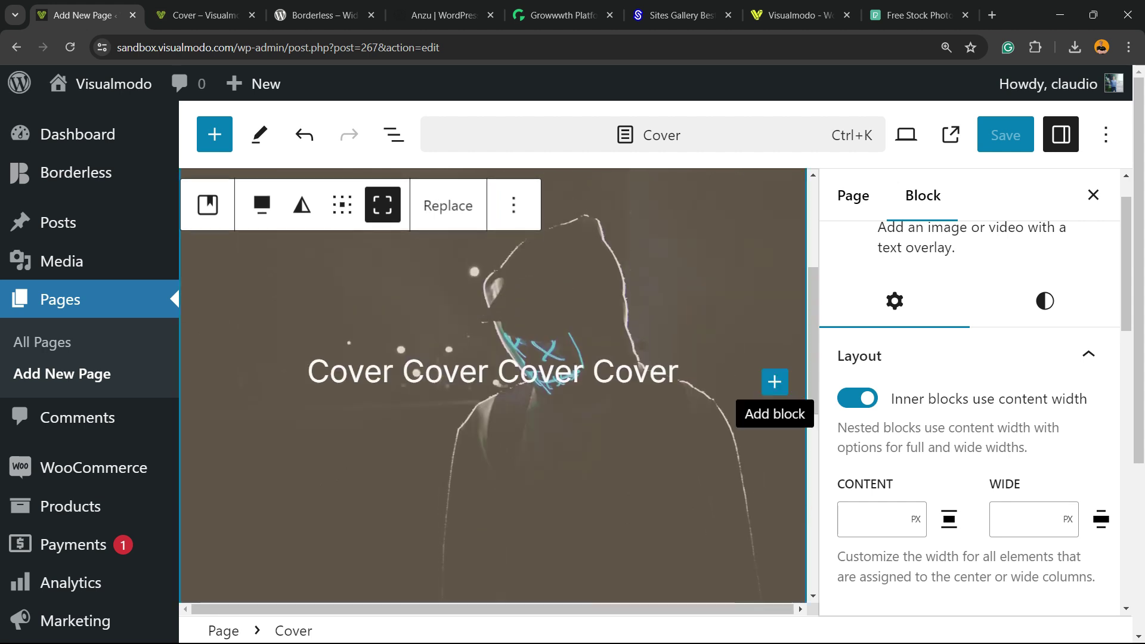
pyautogui.scroll(-2, 970, 403)
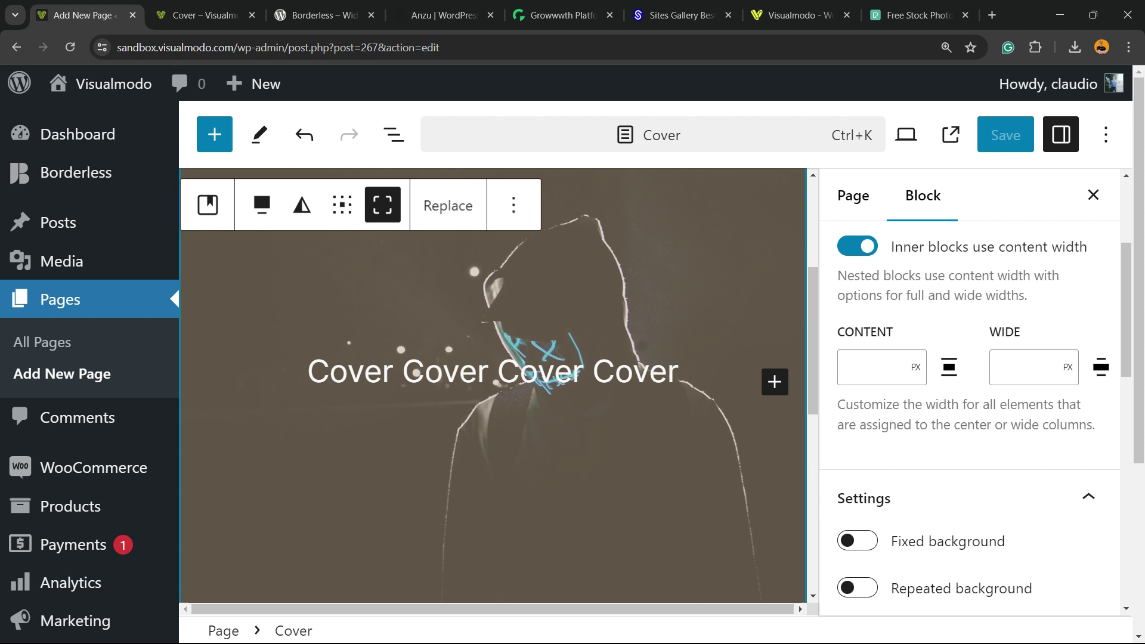
pyautogui.scroll(-2, 970, 403)
# Enable the cover's fixed background, update the page, check it live, and return to the editor
pyautogui.click(857, 394)
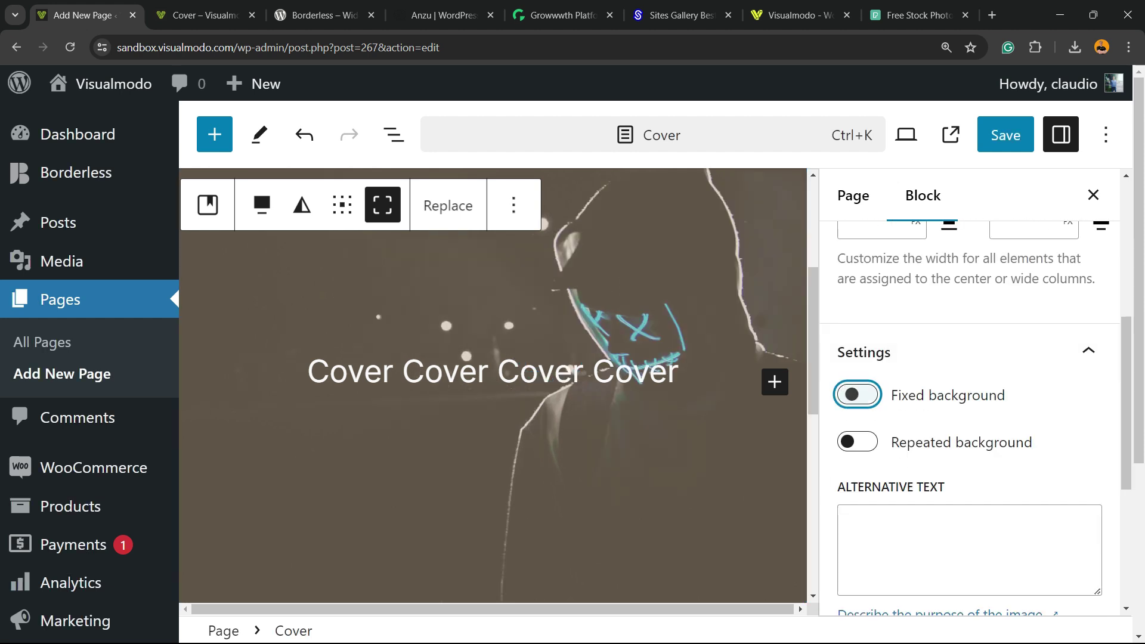
pyautogui.scroll(-1, 492, 385)
pyautogui.scroll(-3, 493, 385)
pyautogui.scroll(3, 493, 384)
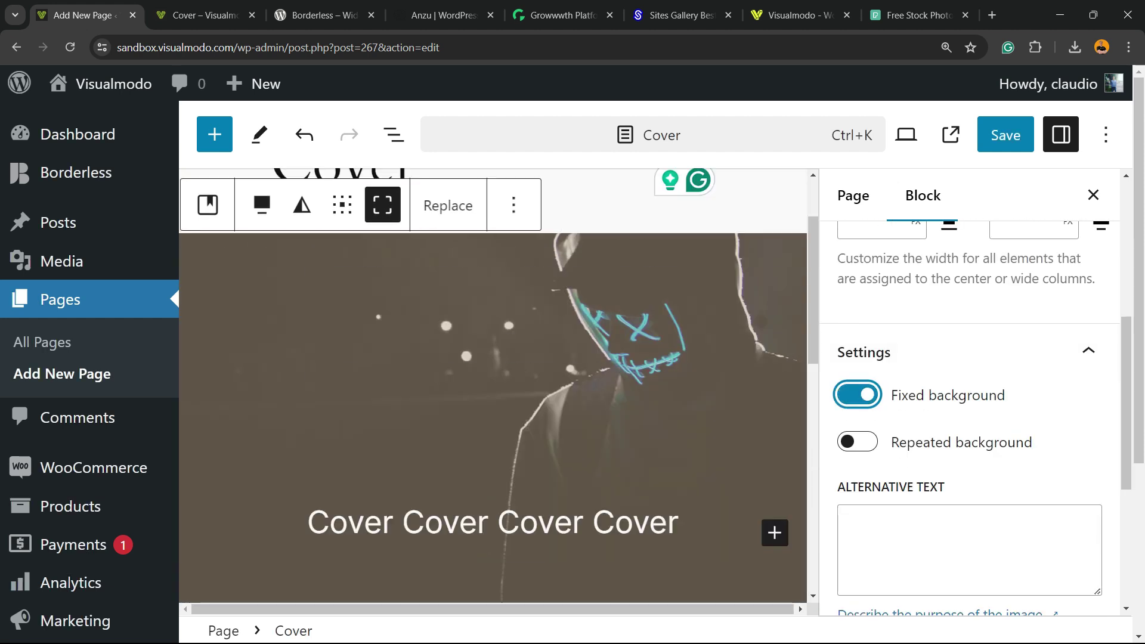
pyautogui.scroll(1, 493, 385)
pyautogui.scroll(-2, 493, 385)
pyautogui.scroll(1, 493, 385)
pyautogui.scroll(2, 493, 385)
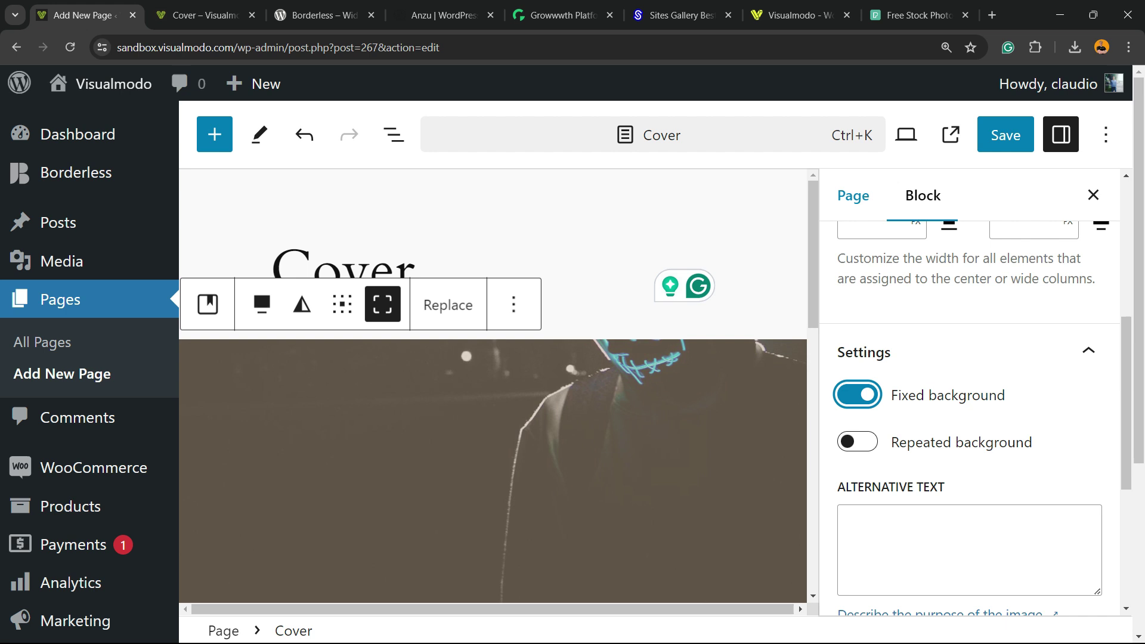
pyautogui.click(1005, 135)
pyautogui.click(205, 15)
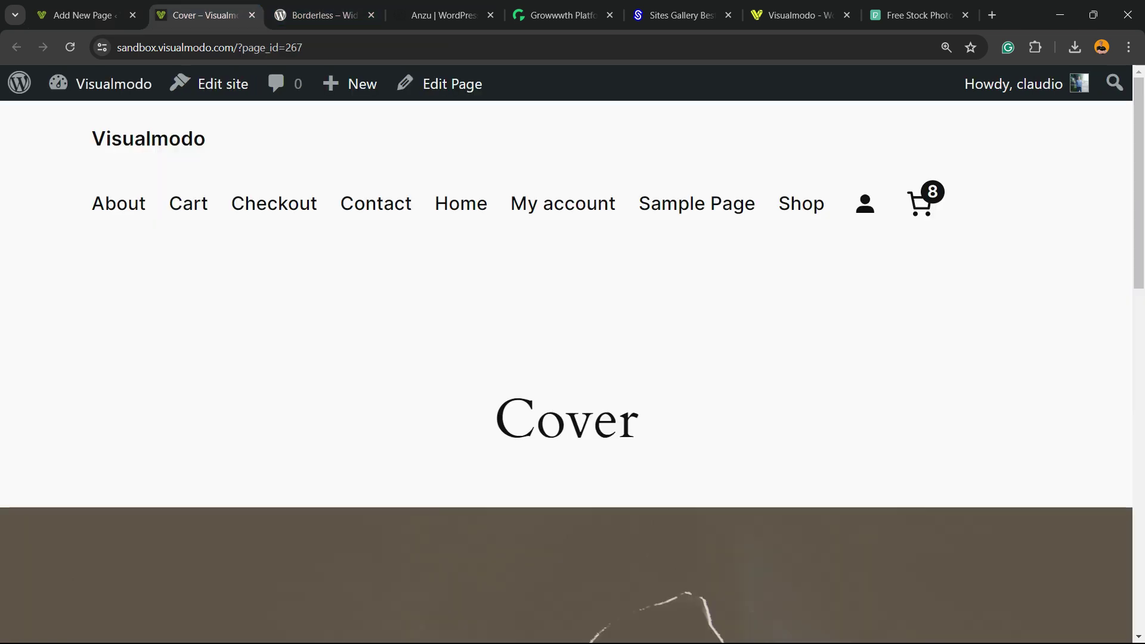
pyautogui.scroll(-1, 573, 358)
pyautogui.scroll(1, 573, 359)
pyautogui.scroll(-2, 572, 358)
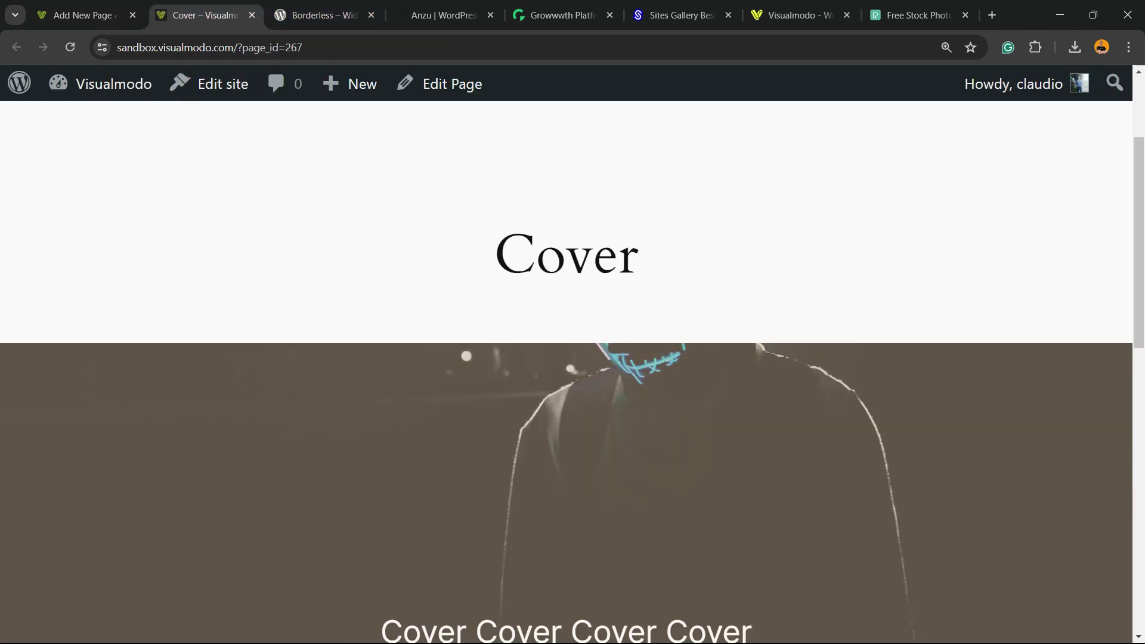
pyautogui.scroll(-4, 573, 358)
pyautogui.scroll(-1, 572, 357)
pyautogui.scroll(5, 573, 358)
pyautogui.scroll(-2, 572, 358)
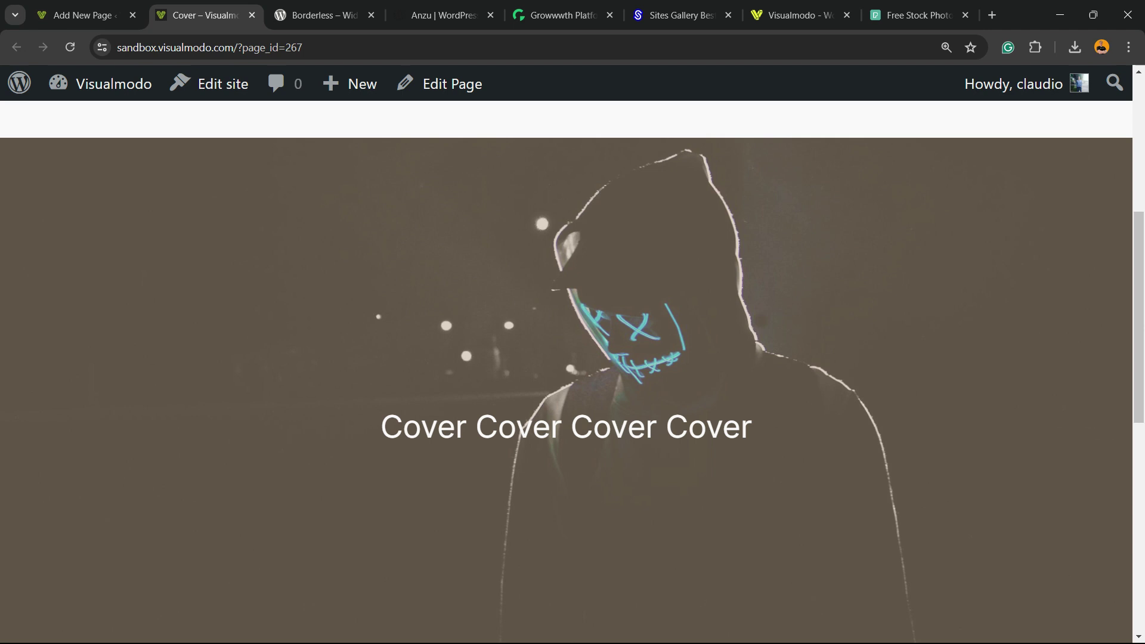
pyautogui.scroll(-4, 572, 358)
pyautogui.scroll(6, 572, 358)
pyautogui.scroll(-5, 572, 358)
pyautogui.scroll(2, 573, 358)
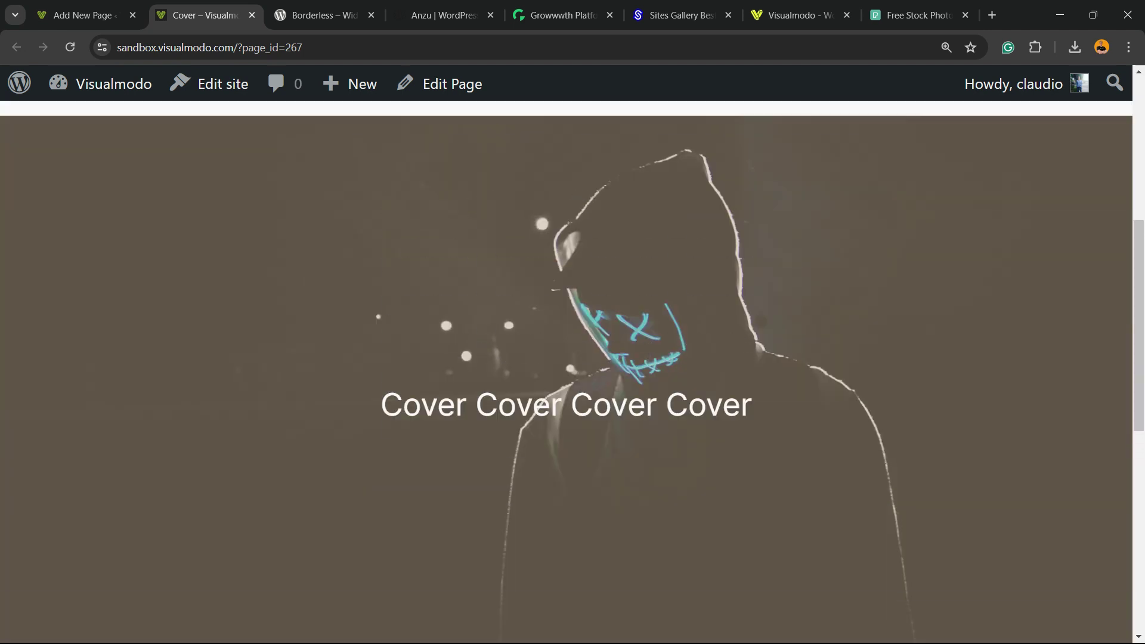
pyautogui.scroll(-1, 573, 358)
pyautogui.click(85, 16)
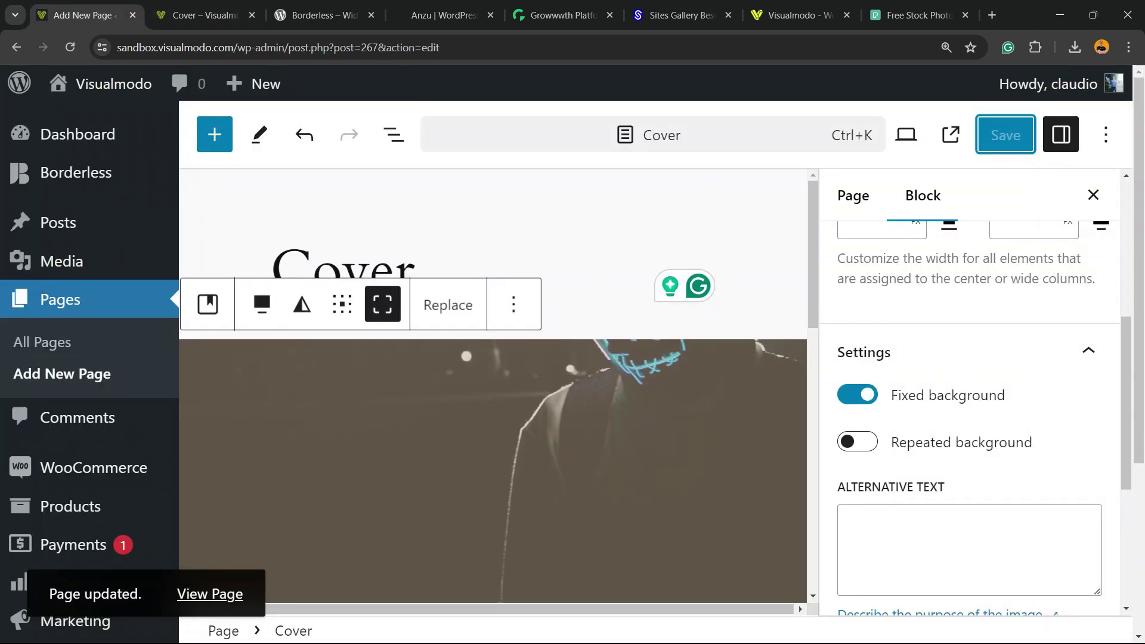
# Turn fixed and repeated background off and move the focal point to 57% left, 43% top
pyautogui.click(857, 395)
pyautogui.click(857, 442)
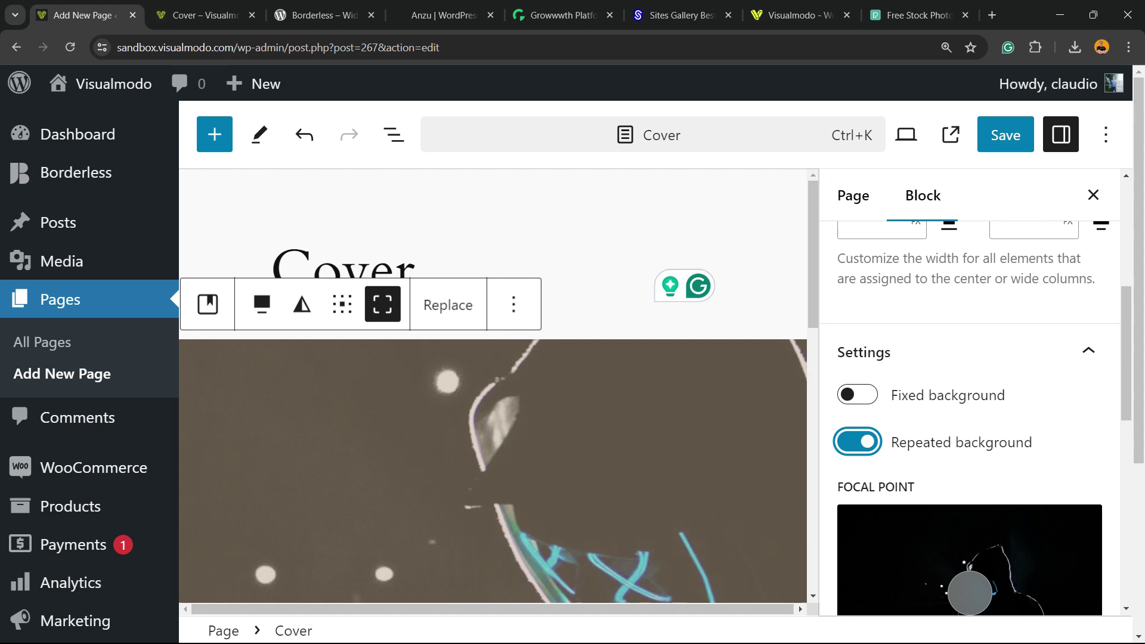
pyautogui.scroll(-2, 969, 403)
pyautogui.scroll(-3, 492, 385)
pyautogui.scroll(2, 492, 385)
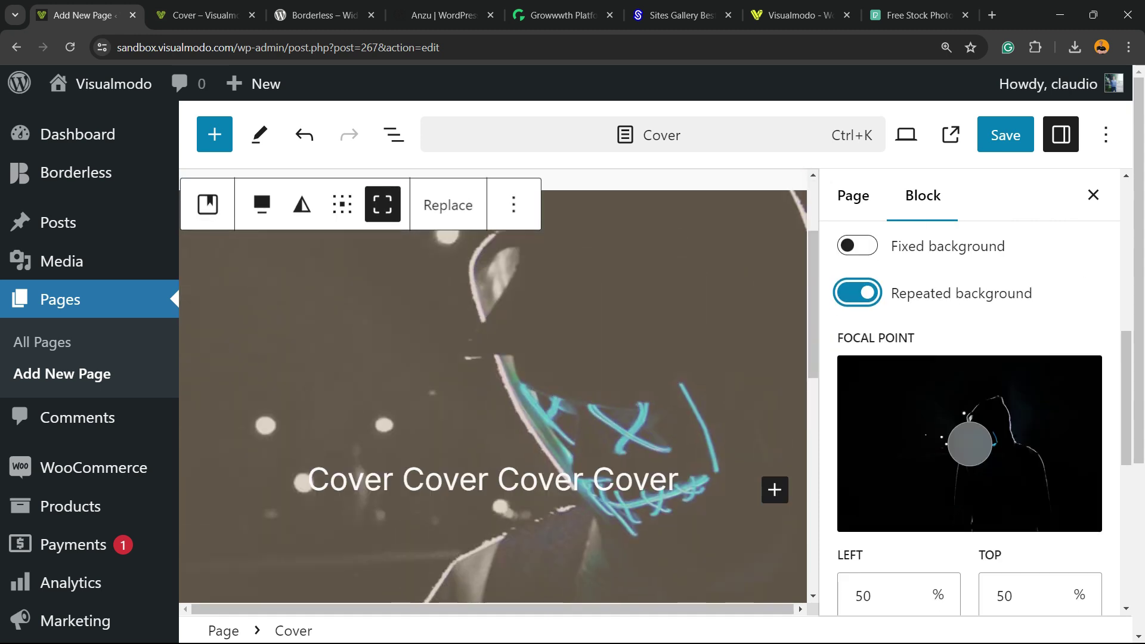
pyautogui.click(856, 293)
pyautogui.scroll(-3, 970, 402)
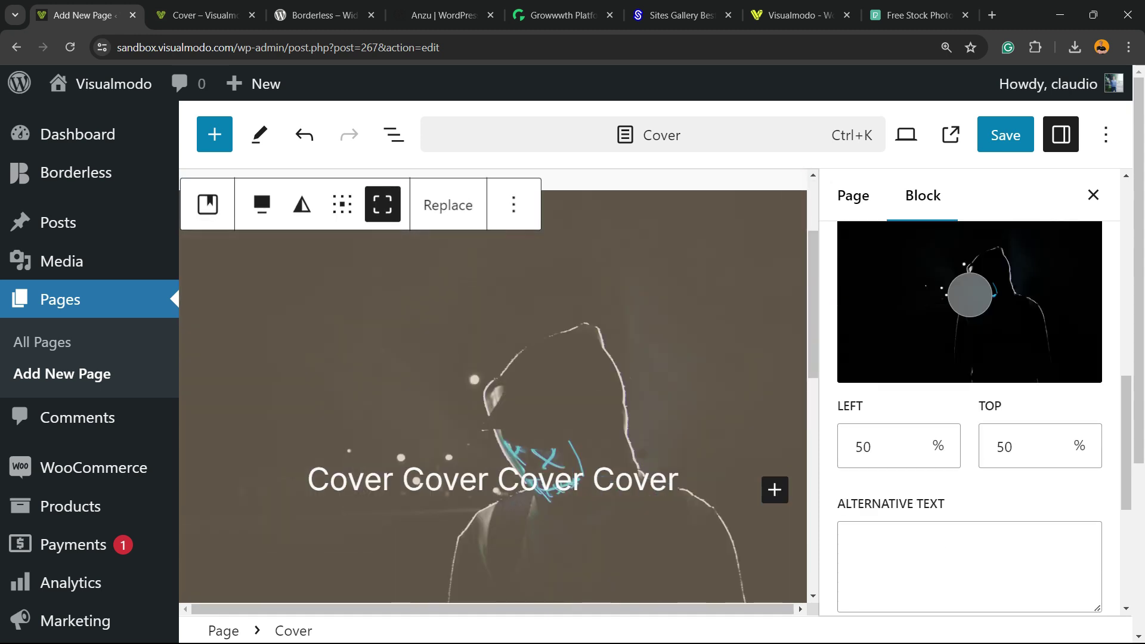
pyautogui.moveTo(970, 294)
pyautogui.mouseDown()
pyautogui.moveTo(1004, 260)
pyautogui.moveTo(985, 297)
pyautogui.moveTo(1008, 266)
pyautogui.moveTo(988, 284)
pyautogui.mouseUp()
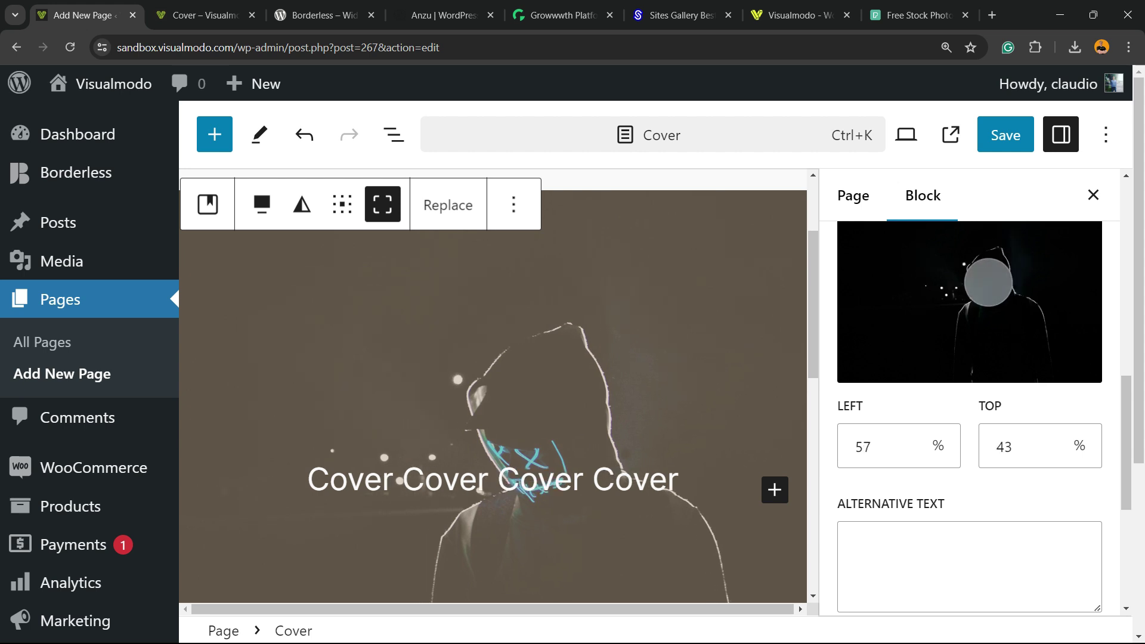
pyautogui.scroll(-2, 988, 284)
pyautogui.scroll(-2, 989, 284)
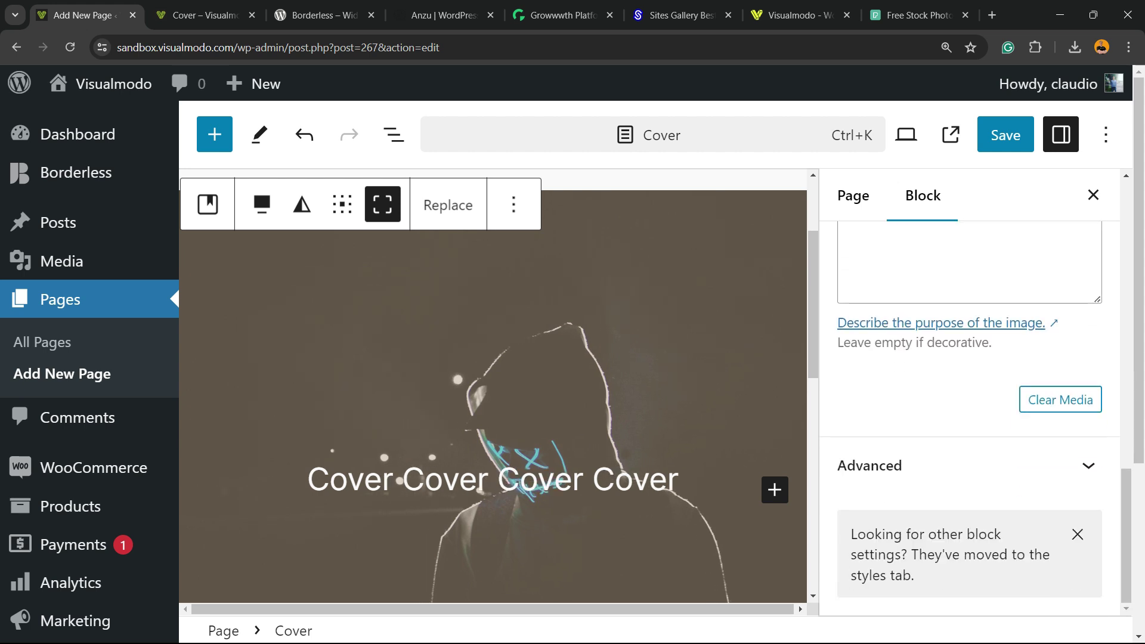
pyautogui.scroll(2, 975, 412)
pyautogui.click(969, 407)
pyautogui.scroll(2, 969, 407)
pyautogui.scroll(2, 969, 412)
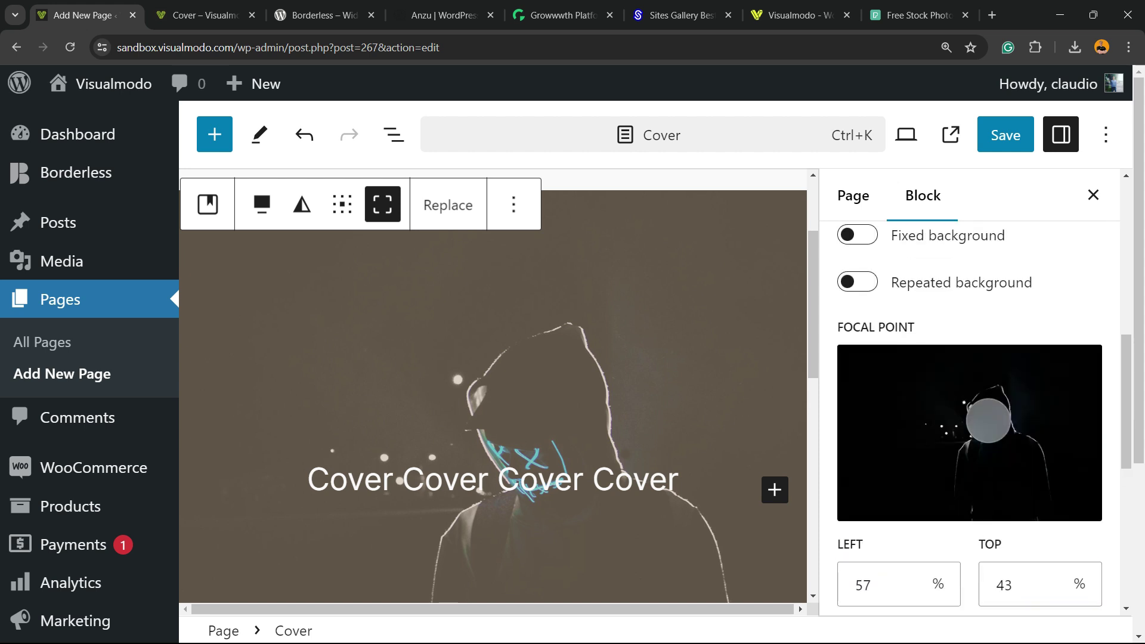
pyautogui.scroll(2, 970, 412)
pyautogui.scroll(3, 970, 412)
pyautogui.scroll(1, 970, 412)
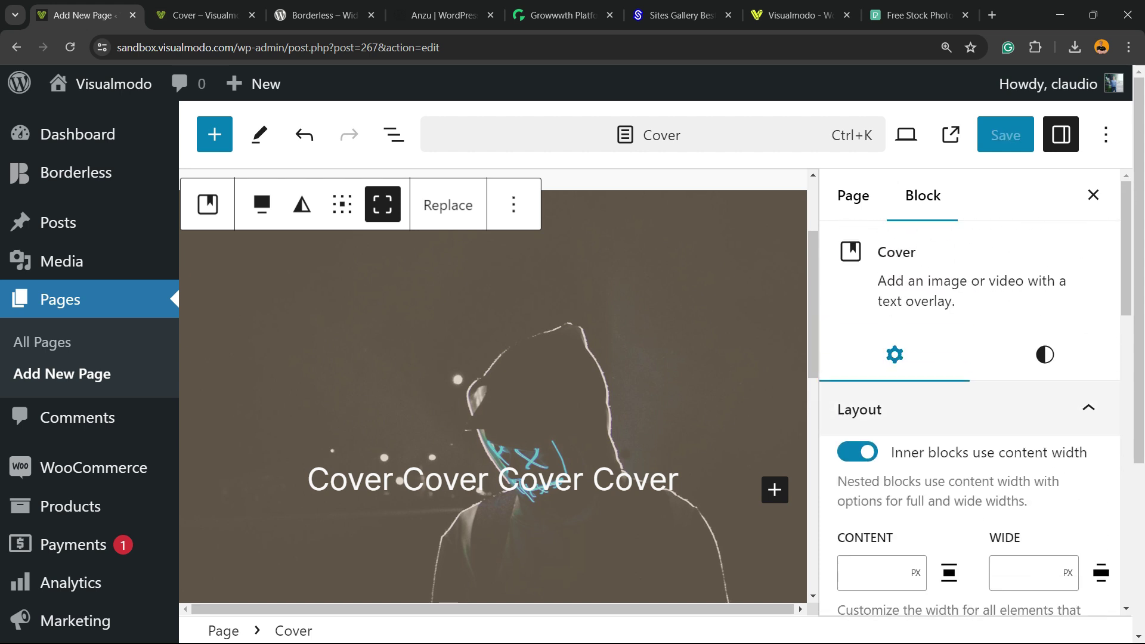
# Set the cover overlay to the black Contrast colour and lower its opacity to 30
pyautogui.click(1045, 352)
pyautogui.scroll(-2, 984, 403)
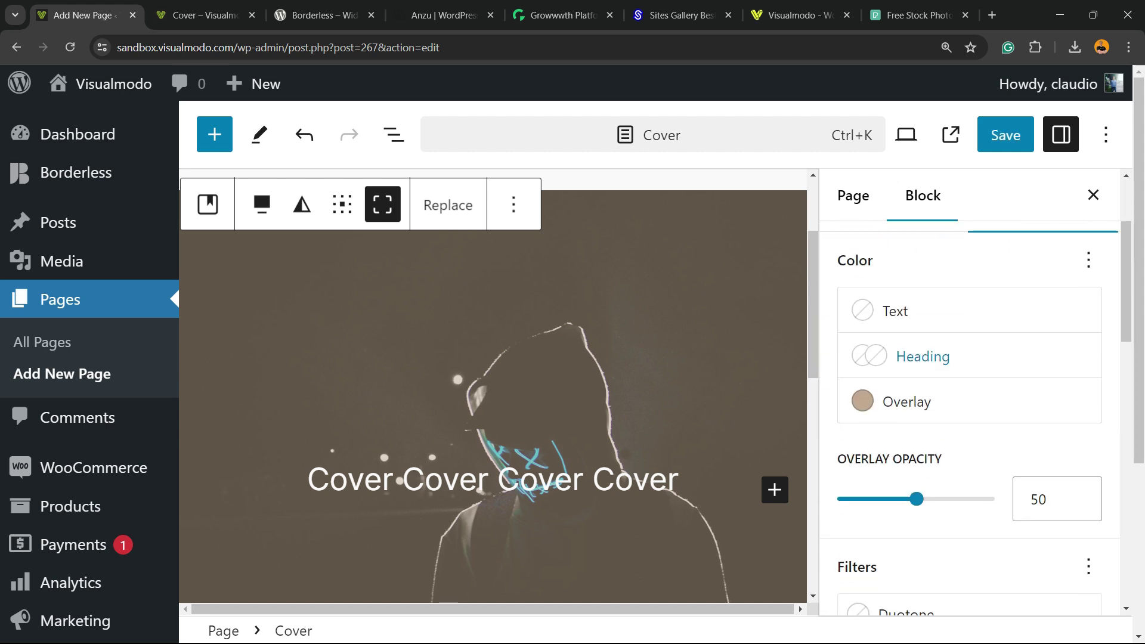
pyautogui.click(907, 401)
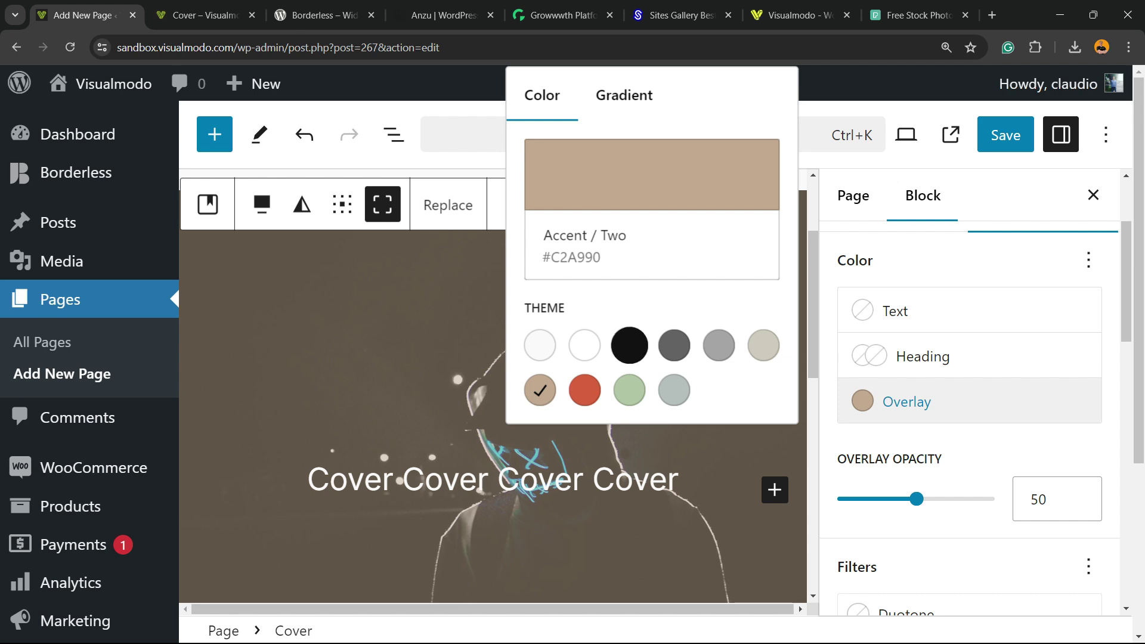
pyautogui.click(628, 345)
pyautogui.click(584, 345)
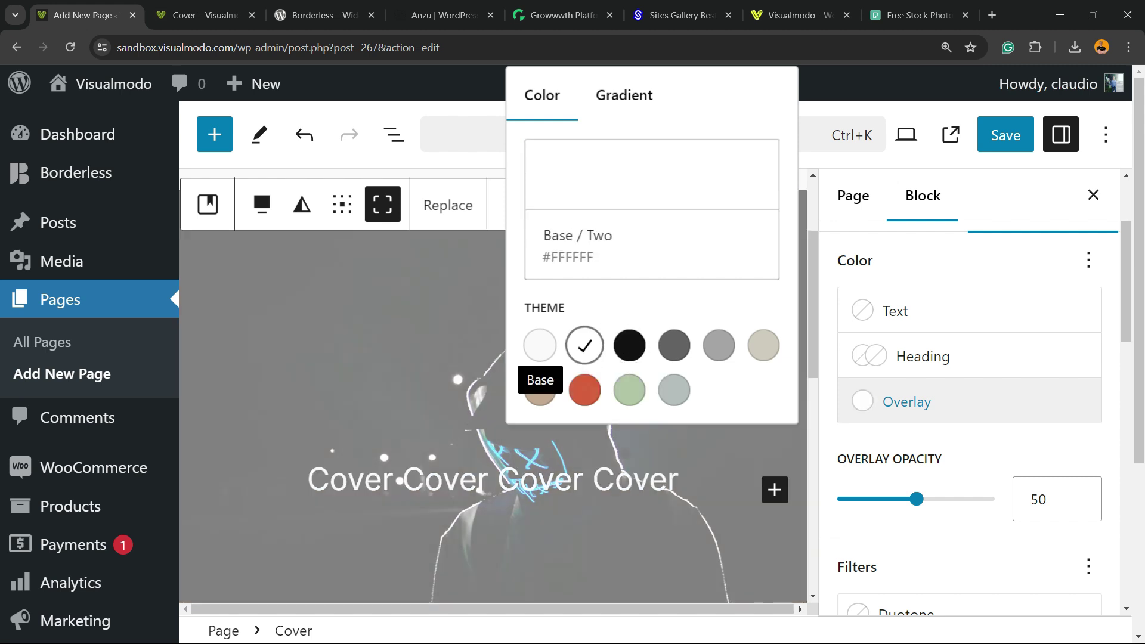
pyautogui.click(539, 346)
pyautogui.click(629, 346)
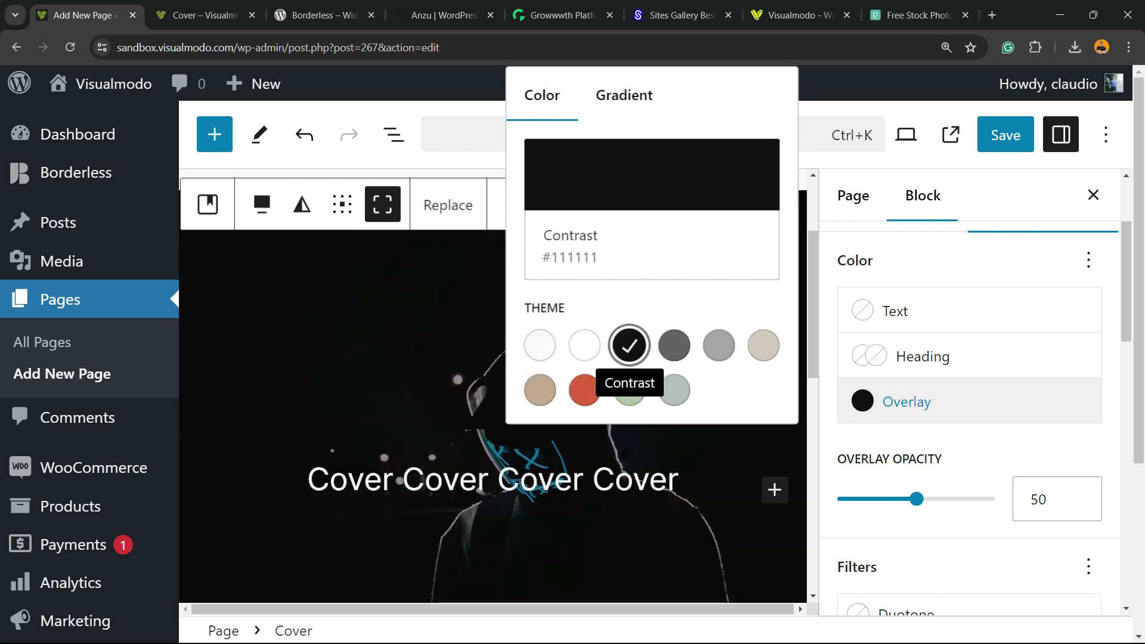
pyautogui.press('Escape')
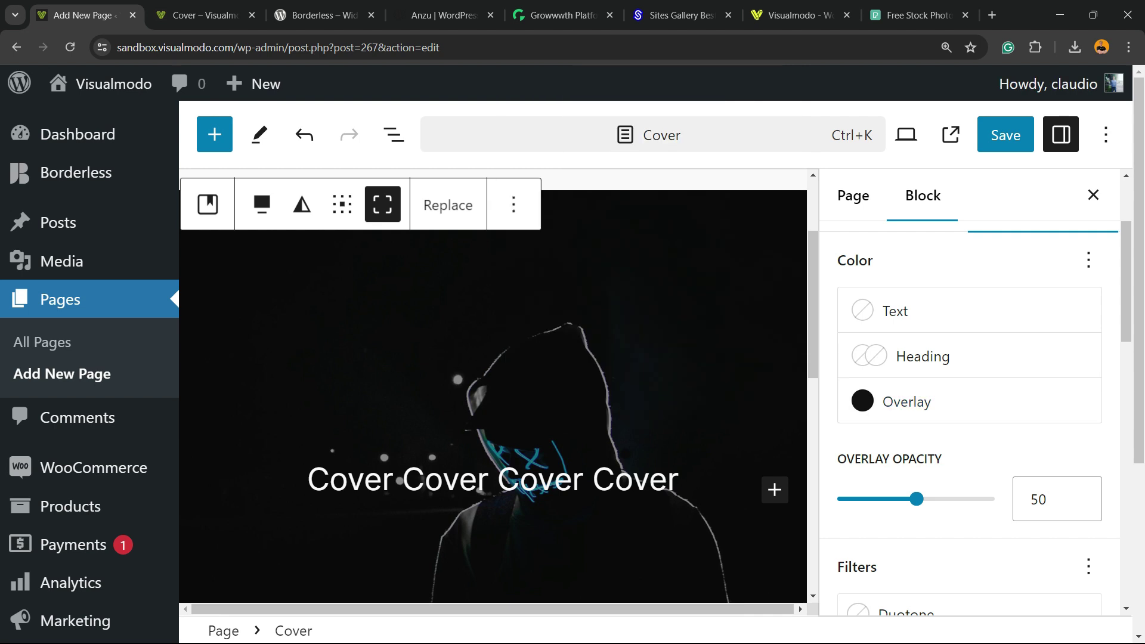
pyautogui.moveTo(916, 498)
pyautogui.mouseDown()
pyautogui.moveTo(837, 498)
pyautogui.moveTo(931, 498)
pyautogui.moveTo(837, 498)
pyautogui.moveTo(899, 498)
pyautogui.moveTo(885, 498)
pyautogui.mouseUp()
pyautogui.scroll(-2, 969, 412)
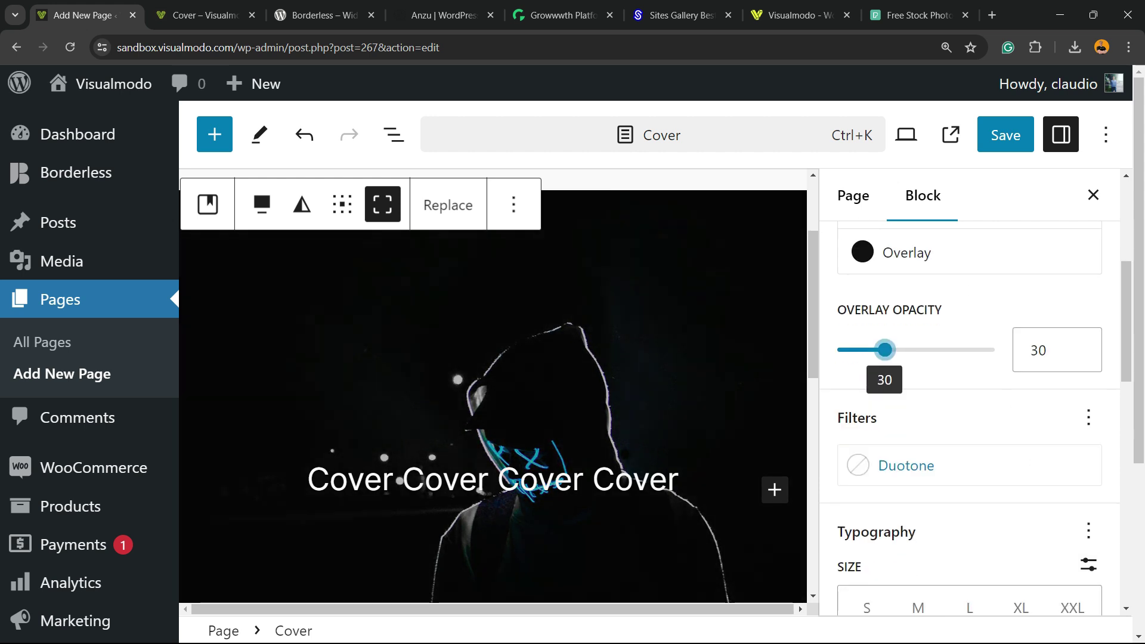
pyautogui.scroll(-2, 970, 412)
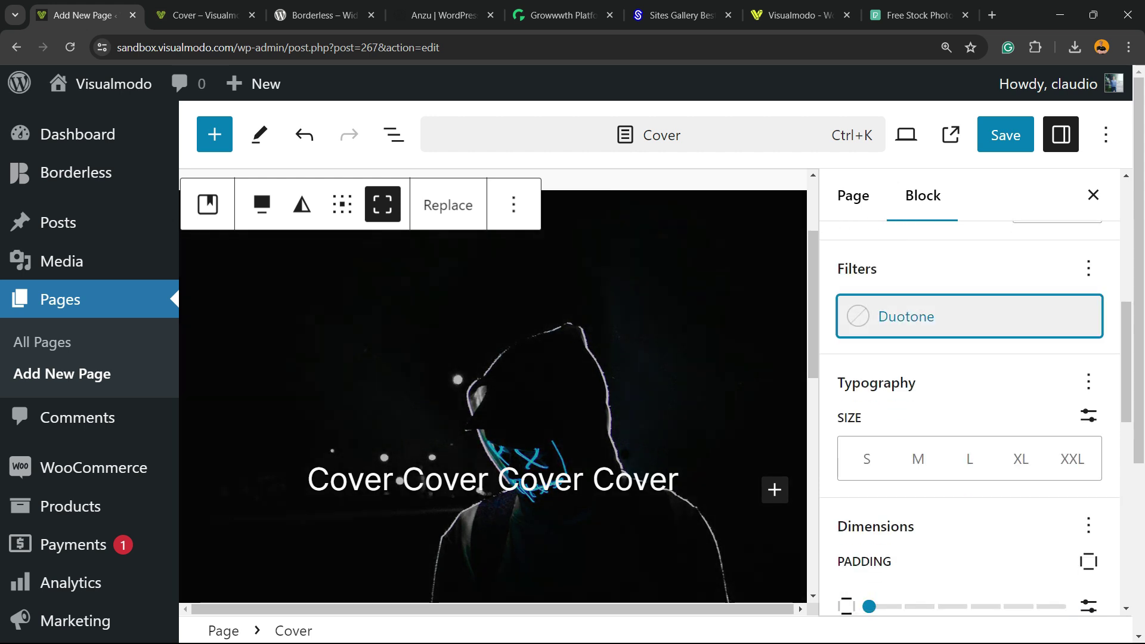
pyautogui.click(905, 316)
pyautogui.click(673, 427)
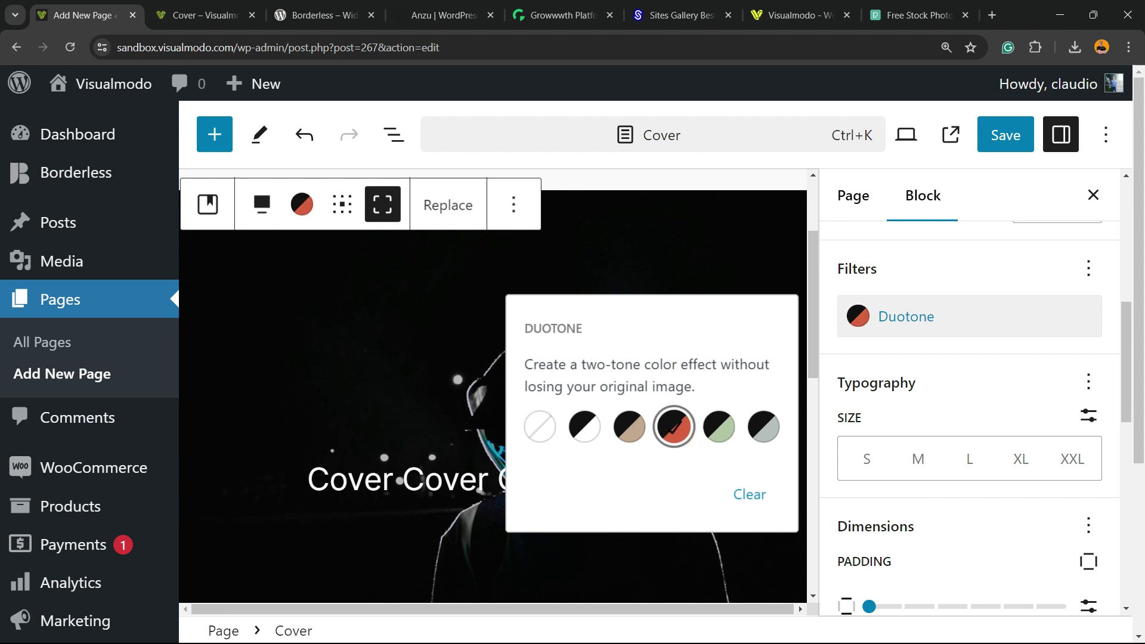
pyautogui.click(629, 426)
pyautogui.click(584, 426)
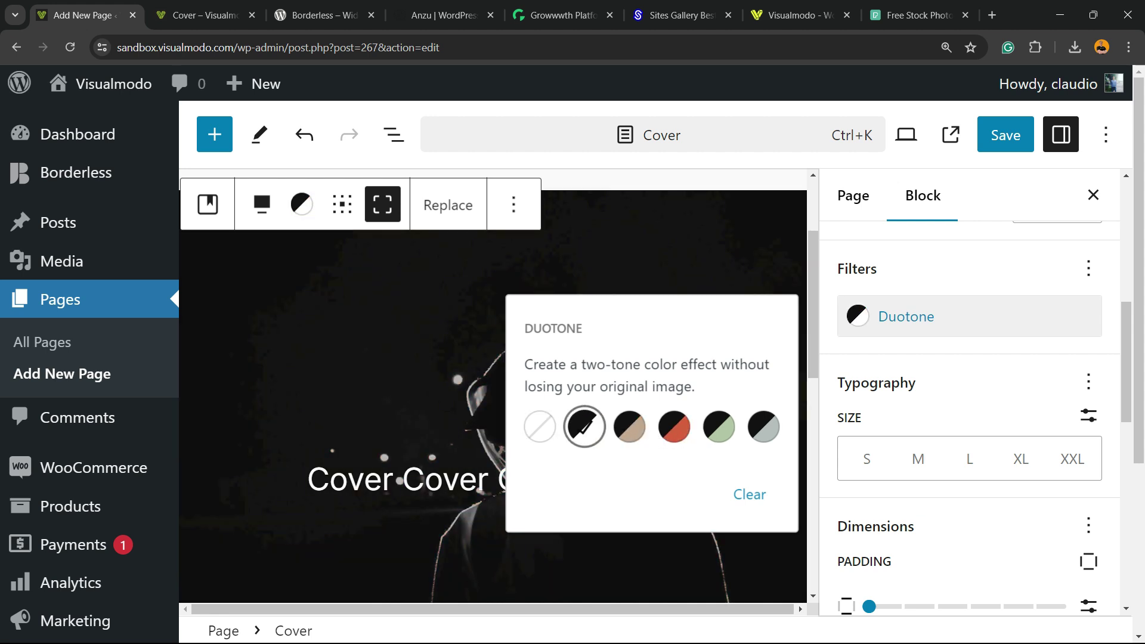
pyautogui.click(718, 426)
pyautogui.click(763, 426)
pyautogui.click(540, 427)
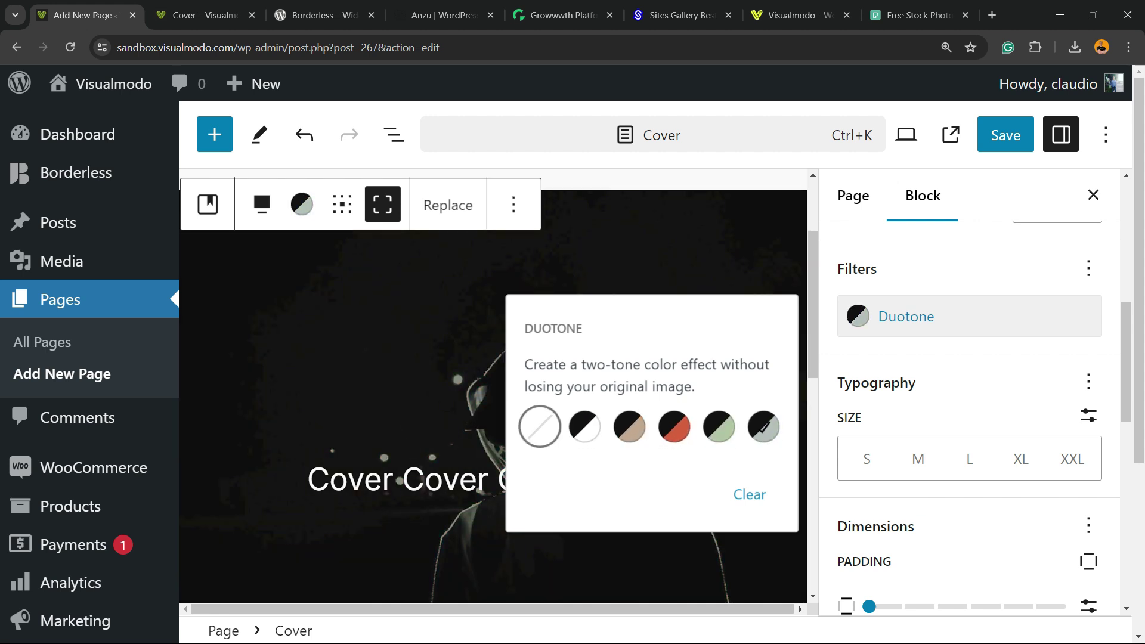
pyautogui.press('Escape')
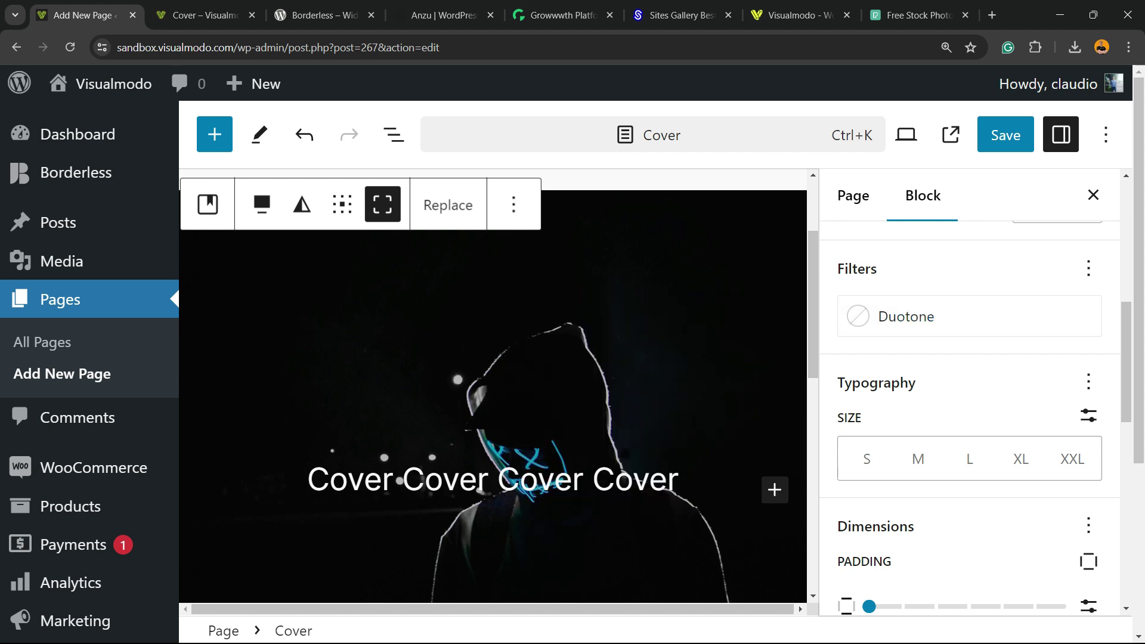
# Try XL and XXL, then set the cover text size to Large
pyautogui.click(1021, 458)
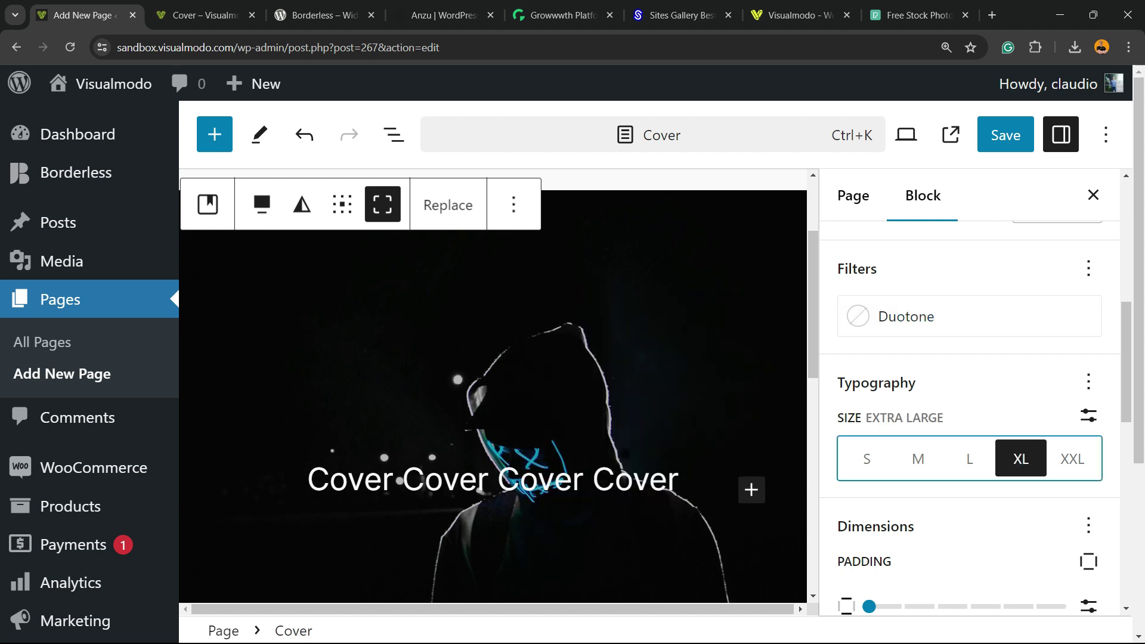
pyautogui.click(1072, 458)
pyautogui.click(1021, 458)
pyautogui.click(969, 458)
pyautogui.scroll(-2, 968, 403)
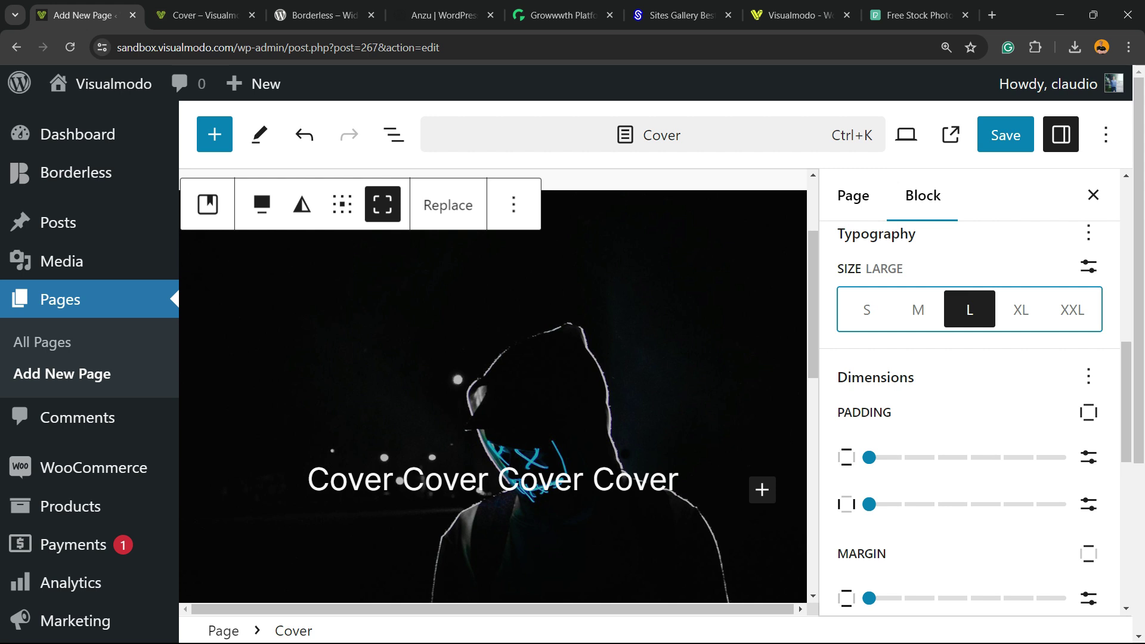
pyautogui.scroll(-2, 968, 403)
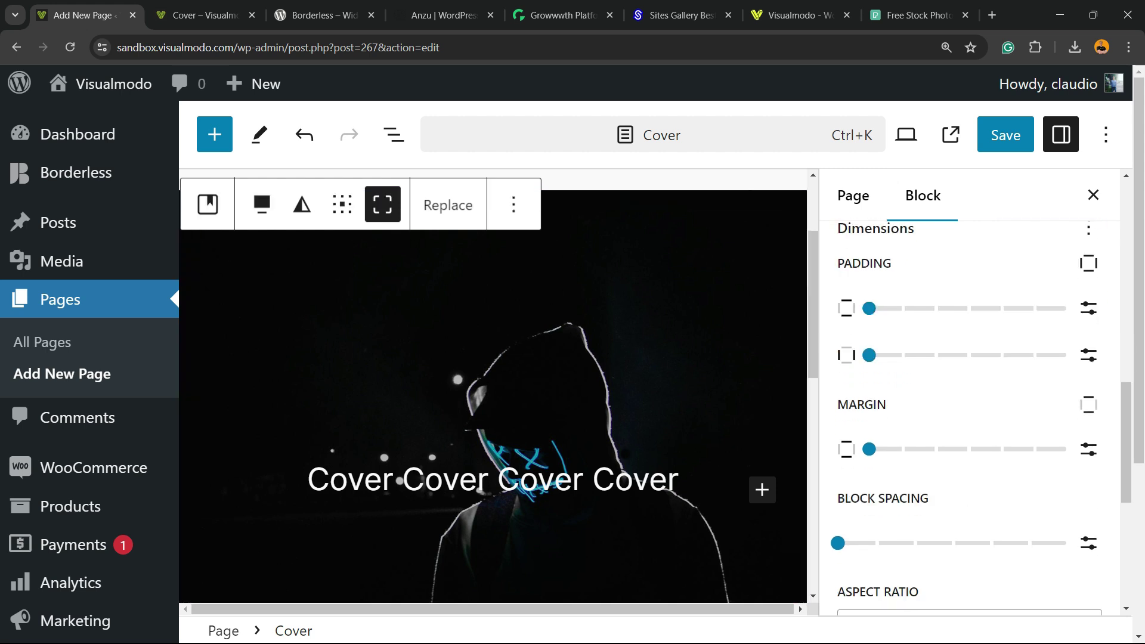
pyautogui.scroll(-2, 969, 403)
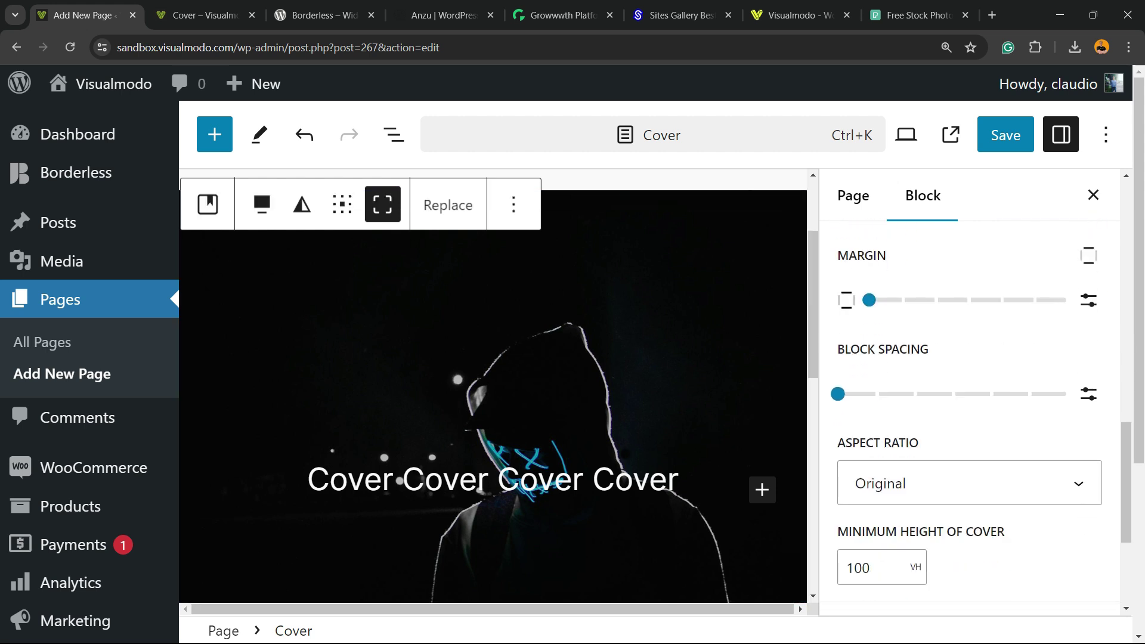
pyautogui.scroll(-2, 969, 403)
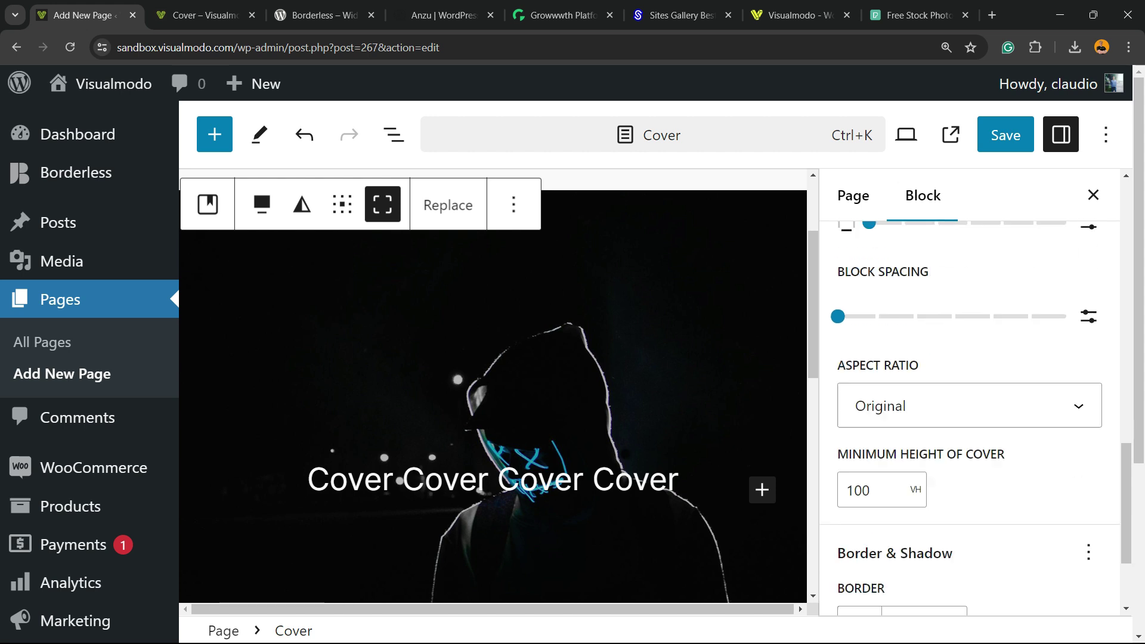
# Review aspect ratio and minimum height unit, keeping Original ratio and 100vh height
pyautogui.click(968, 334)
pyautogui.press('Escape')
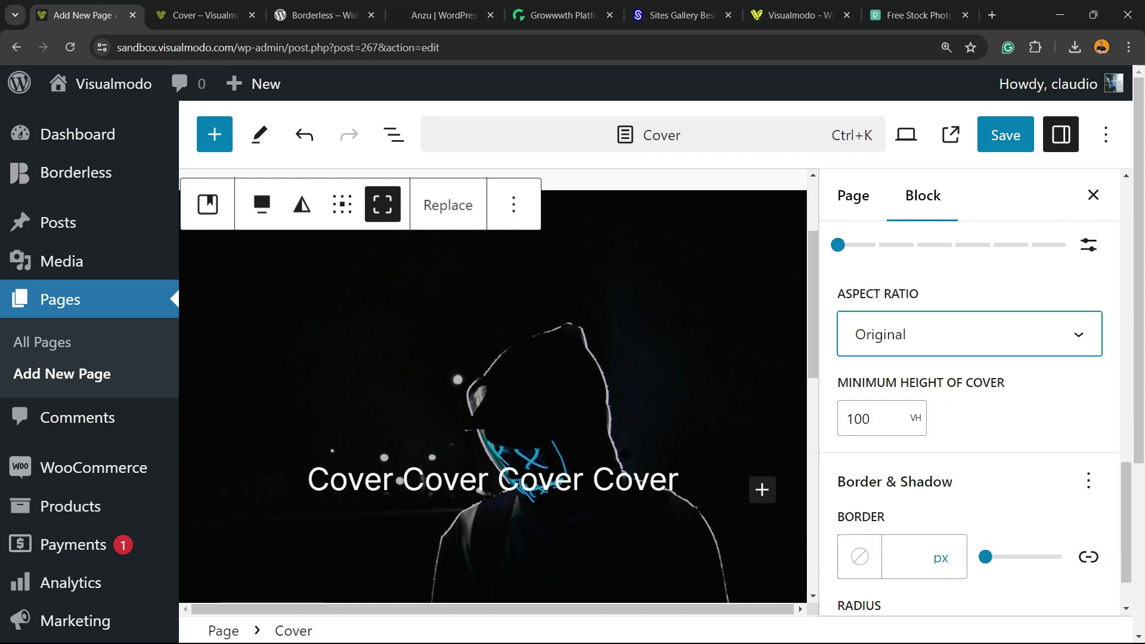
pyautogui.click(915, 418)
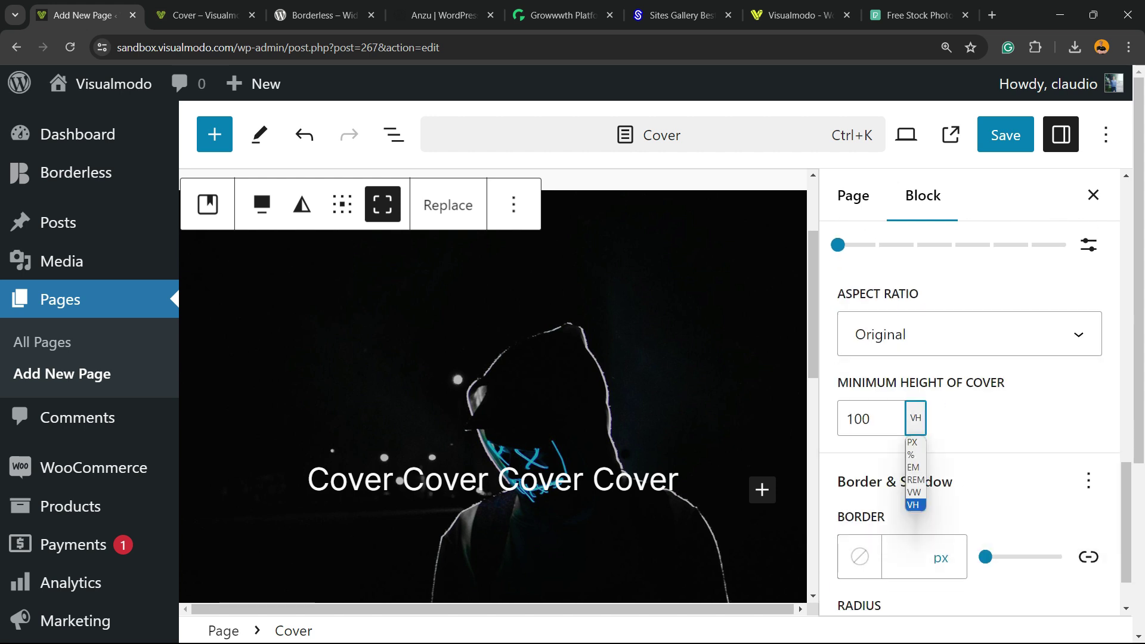
pyautogui.press('Escape')
pyautogui.scroll(-1, 968, 402)
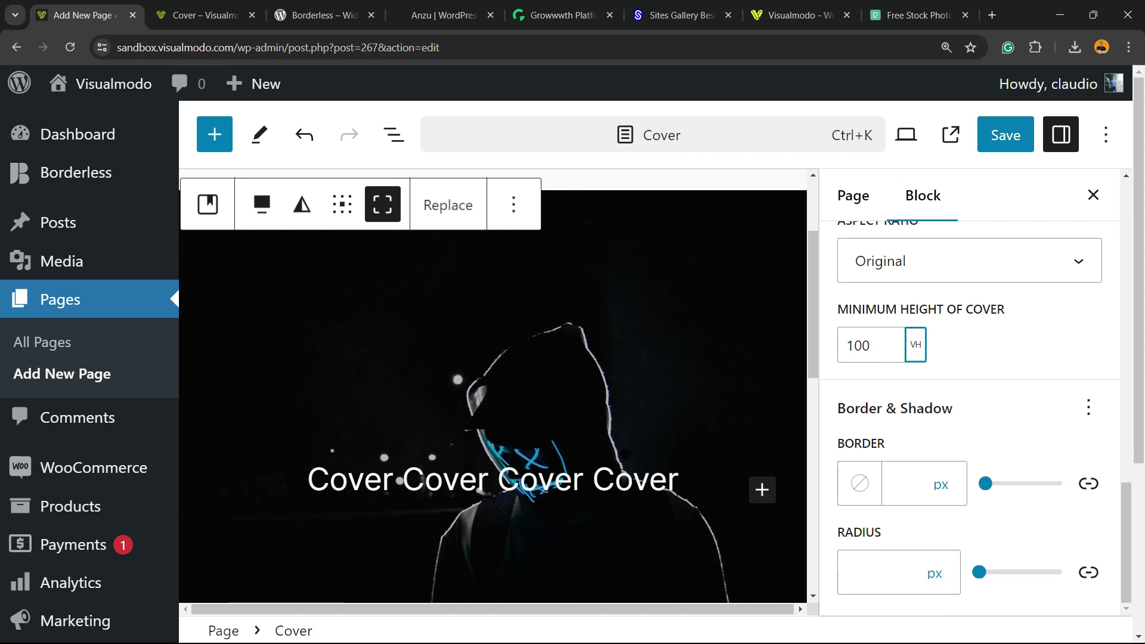
pyautogui.scroll(-2, 89, 357)
pyautogui.scroll(-1, 89, 357)
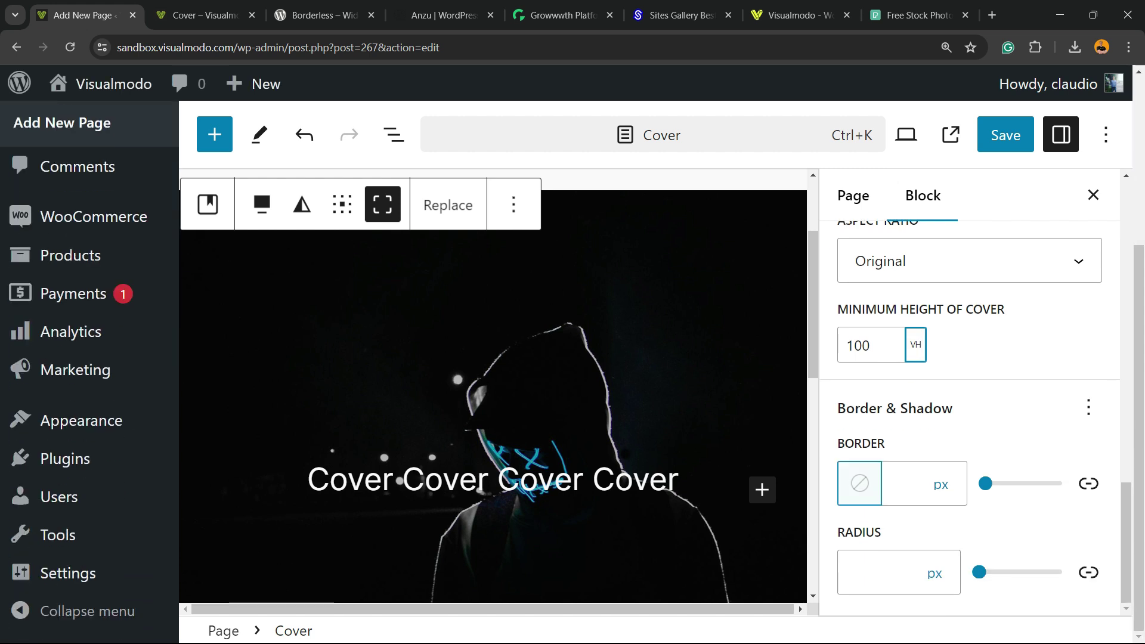
pyautogui.scroll(3, 969, 403)
pyautogui.scroll(2, 492, 384)
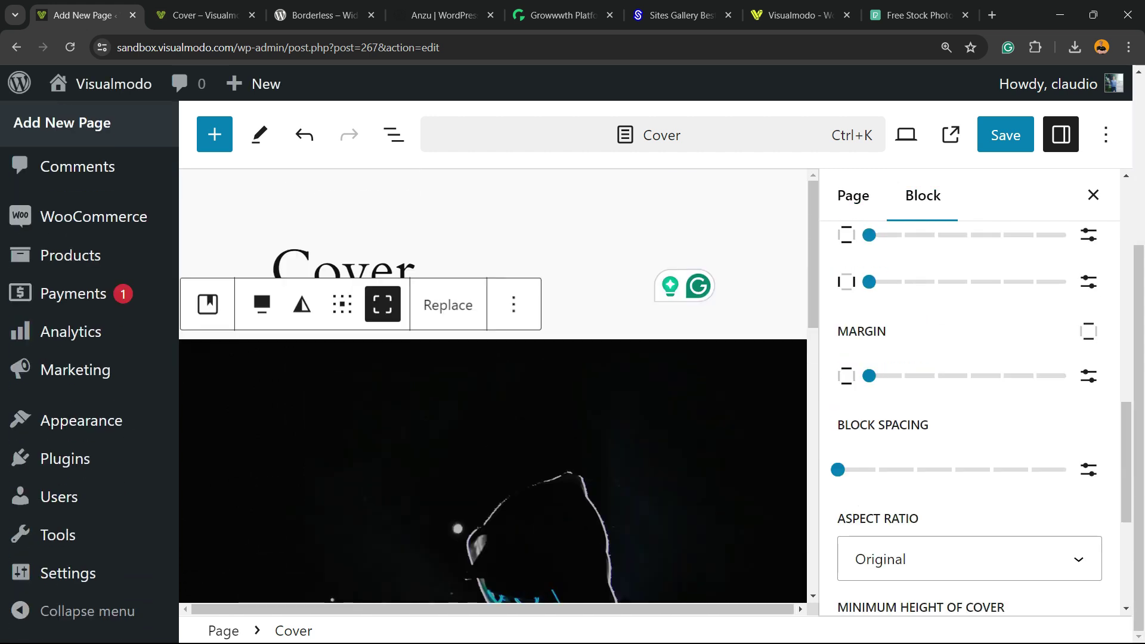
pyautogui.hotkey('ctrl', 's')
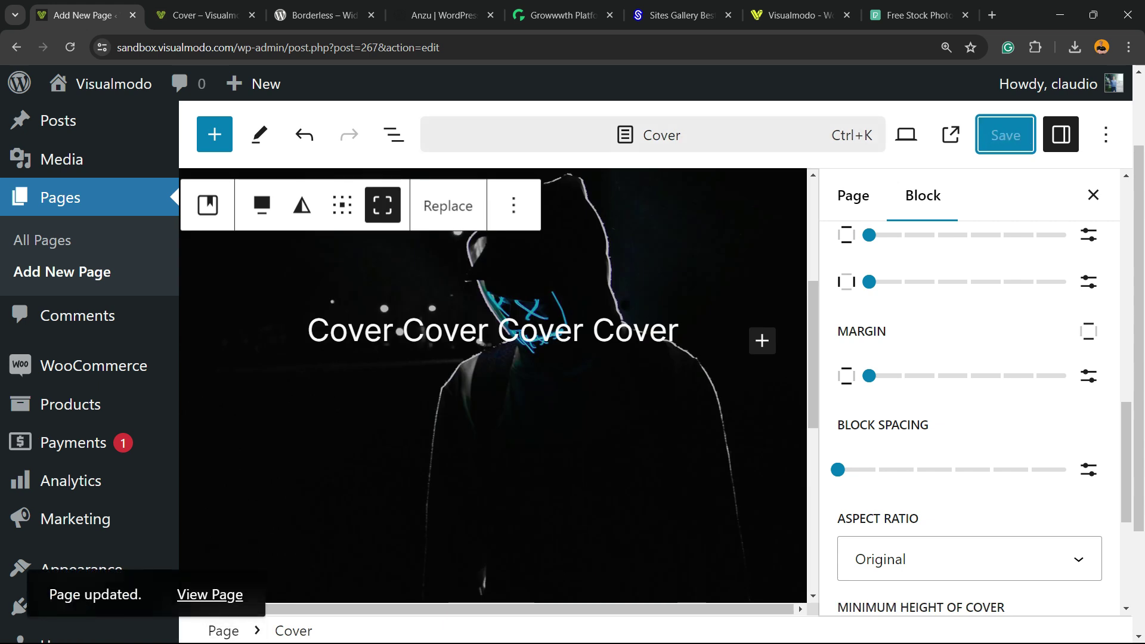
pyautogui.click(206, 14)
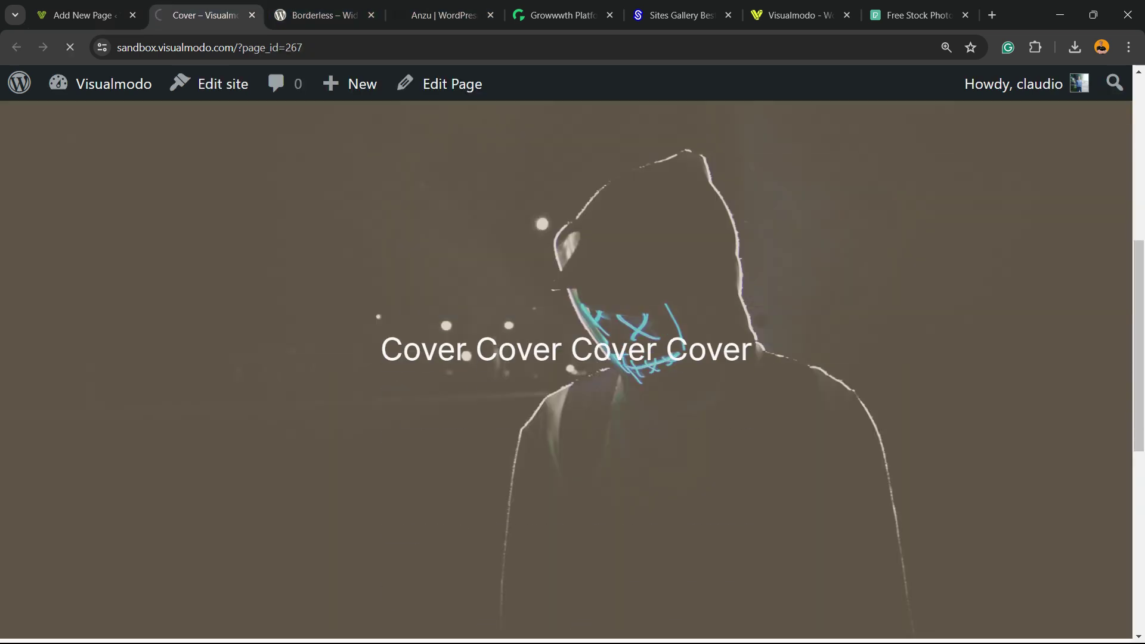
pyautogui.scroll(-5, 573, 357)
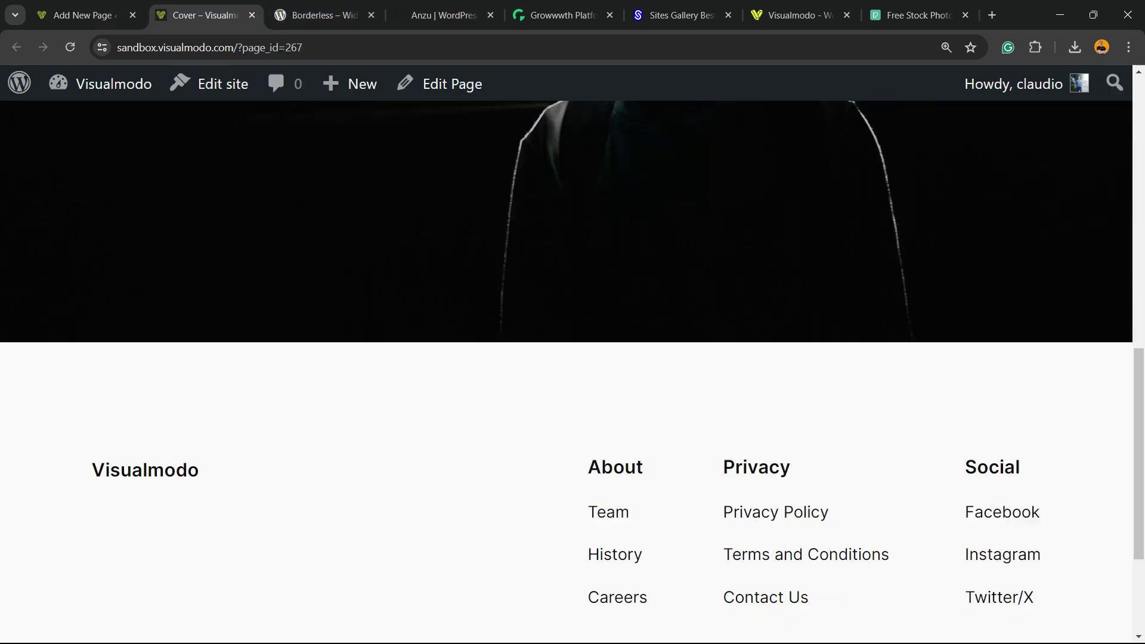
pyautogui.scroll(4, 572, 358)
pyautogui.scroll(2, 572, 358)
pyautogui.scroll(-2, 572, 358)
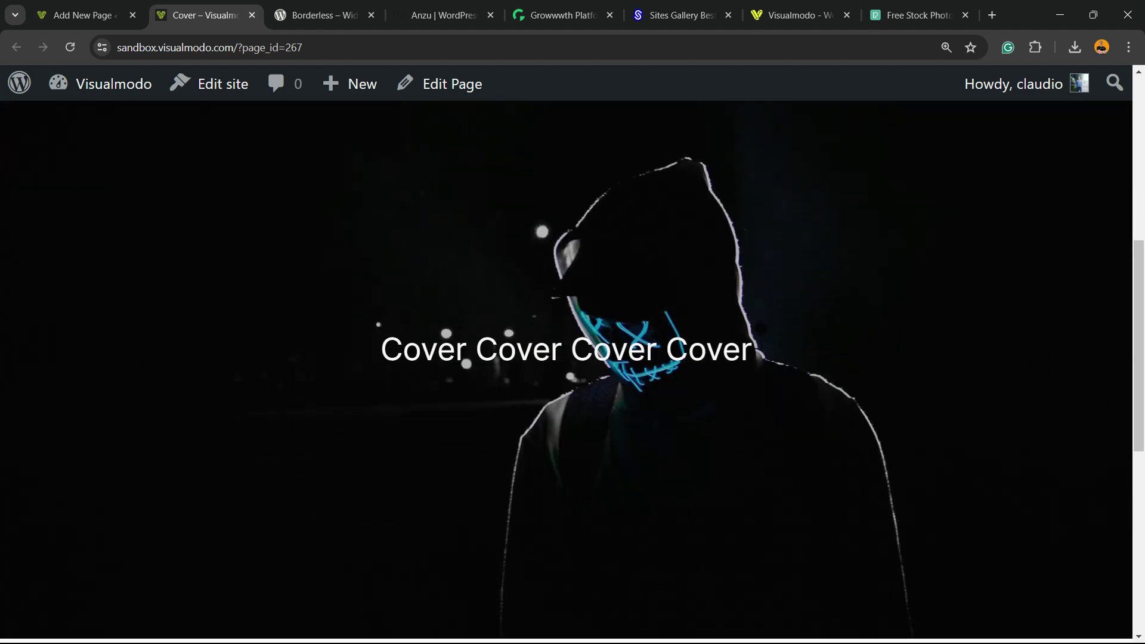
pyautogui.tripleClick(520, 349)
pyautogui.click(520, 349)
pyautogui.tripleClick(521, 349)
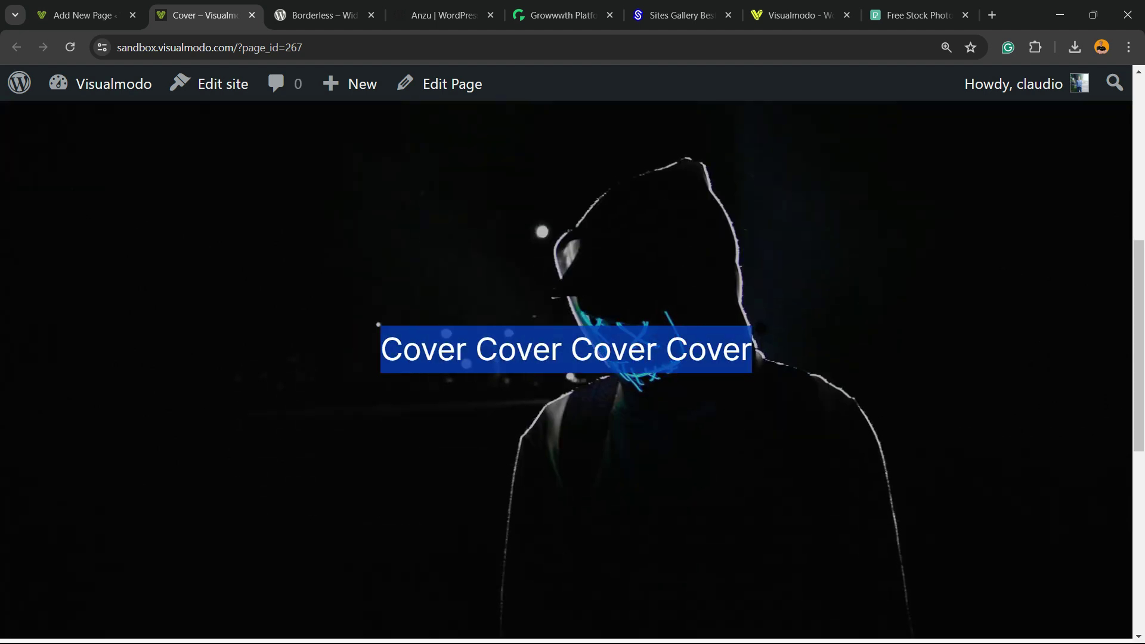
pyautogui.scroll(-2, 573, 358)
pyautogui.scroll(2, 573, 358)
pyautogui.scroll(-1, 573, 372)
pyautogui.scroll(2, 573, 372)
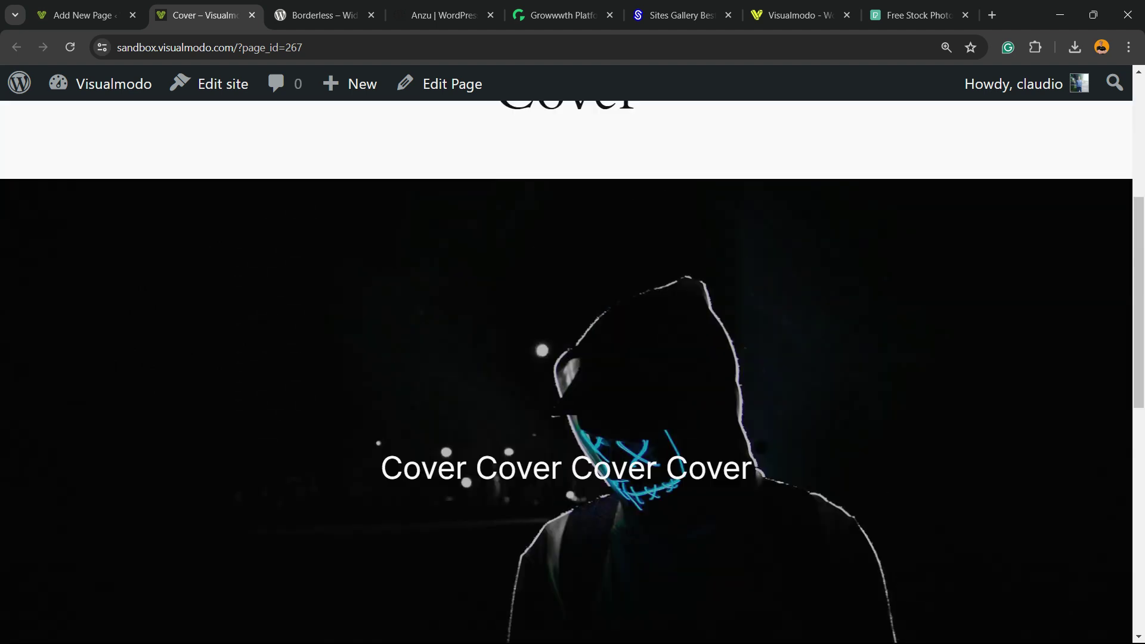
pyautogui.scroll(-3, 572, 372)
pyautogui.scroll(2, 572, 358)
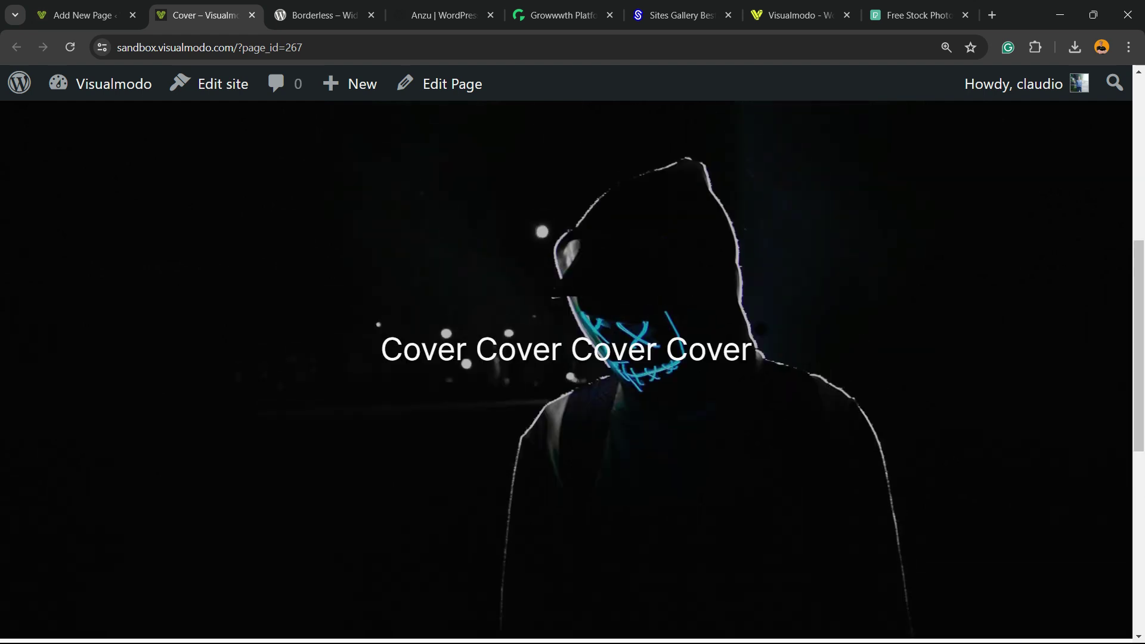
pyautogui.hotkey('ctrl', 'shift', 'Tab')
pyautogui.scroll(2, 493, 394)
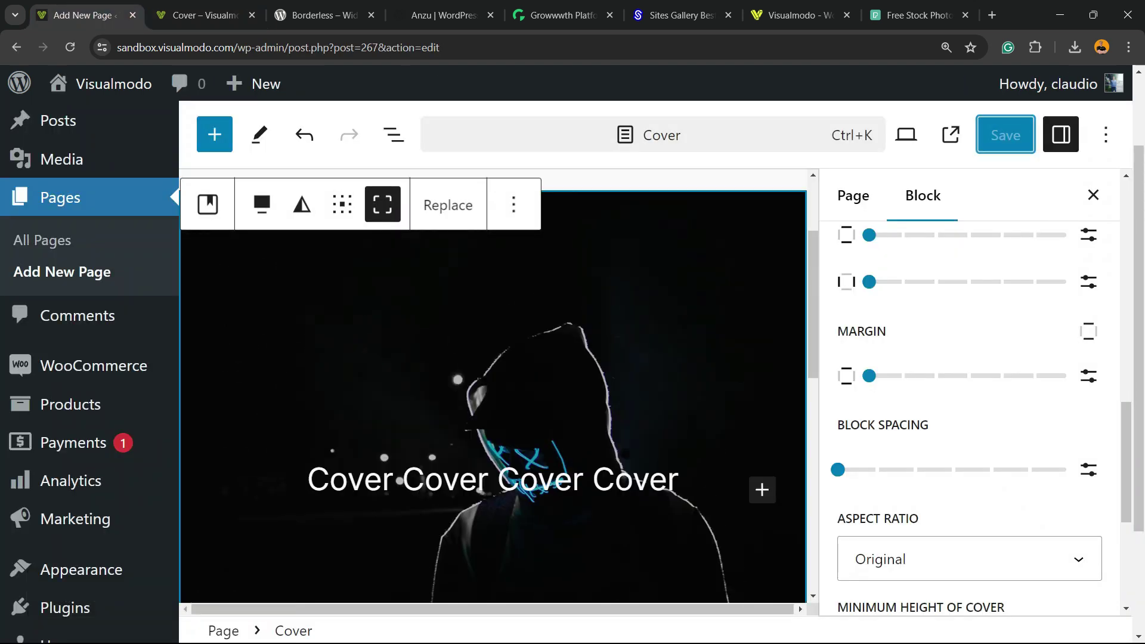
# Browse the Media Library from Replace and close it without choosing another photo
pyautogui.click(447, 205)
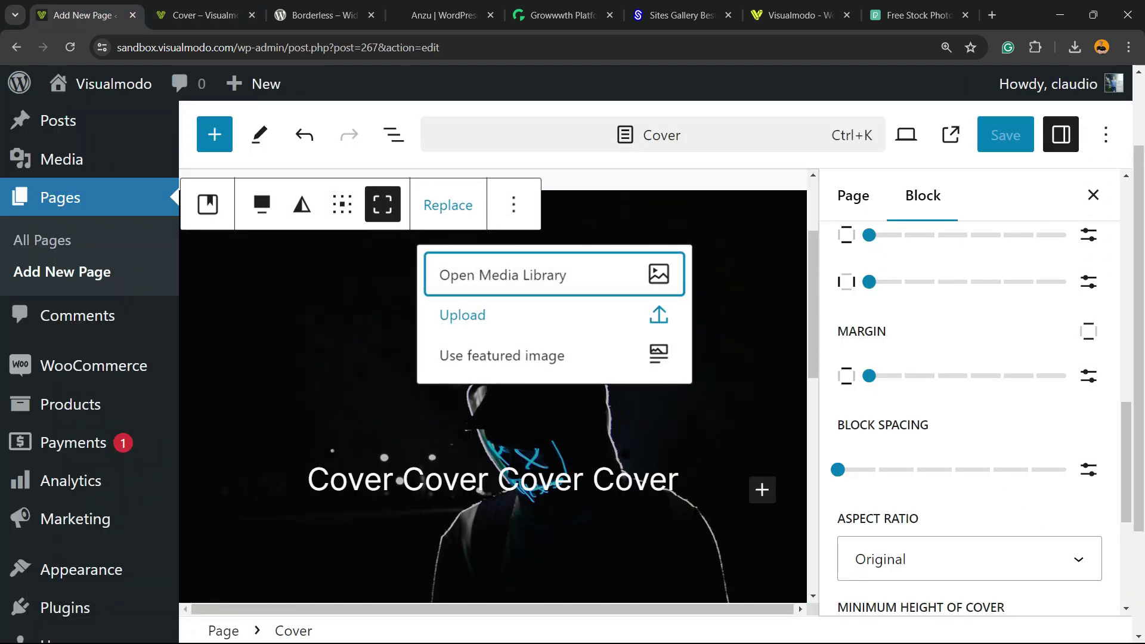
pyautogui.click(658, 273)
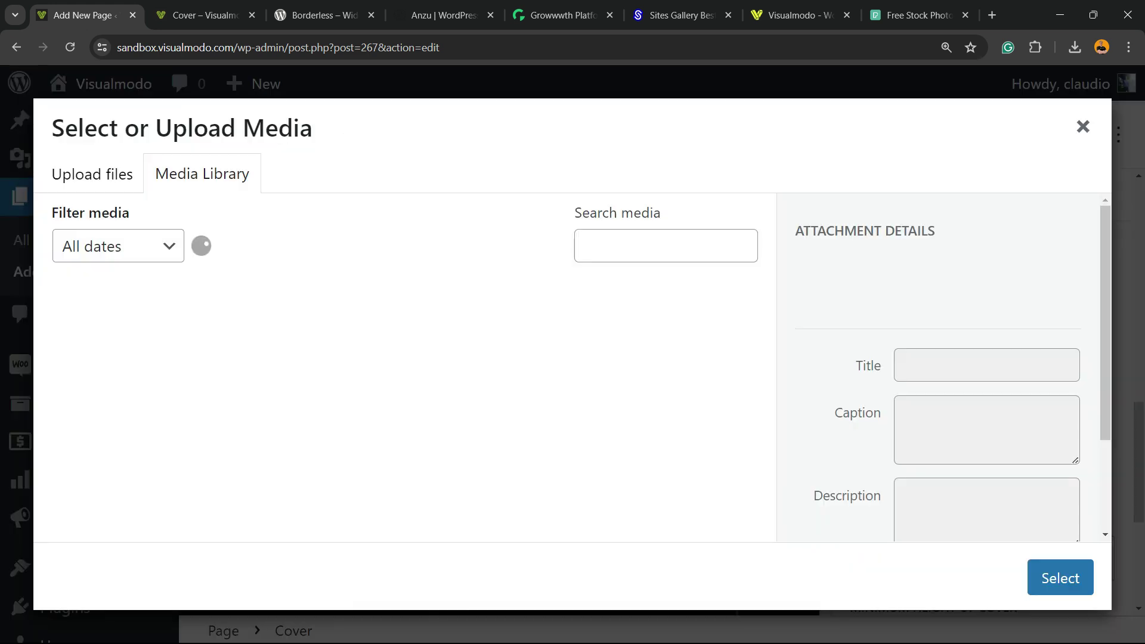
pyautogui.scroll(-2, 398, 407)
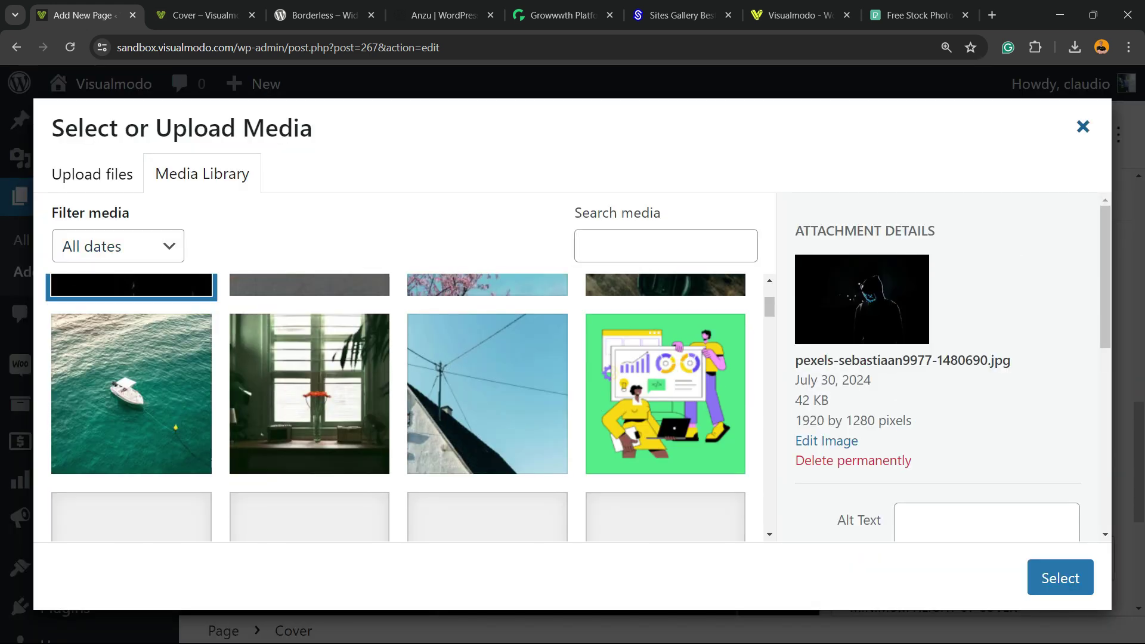
pyautogui.press('Escape')
pyautogui.scroll(2, 491, 403)
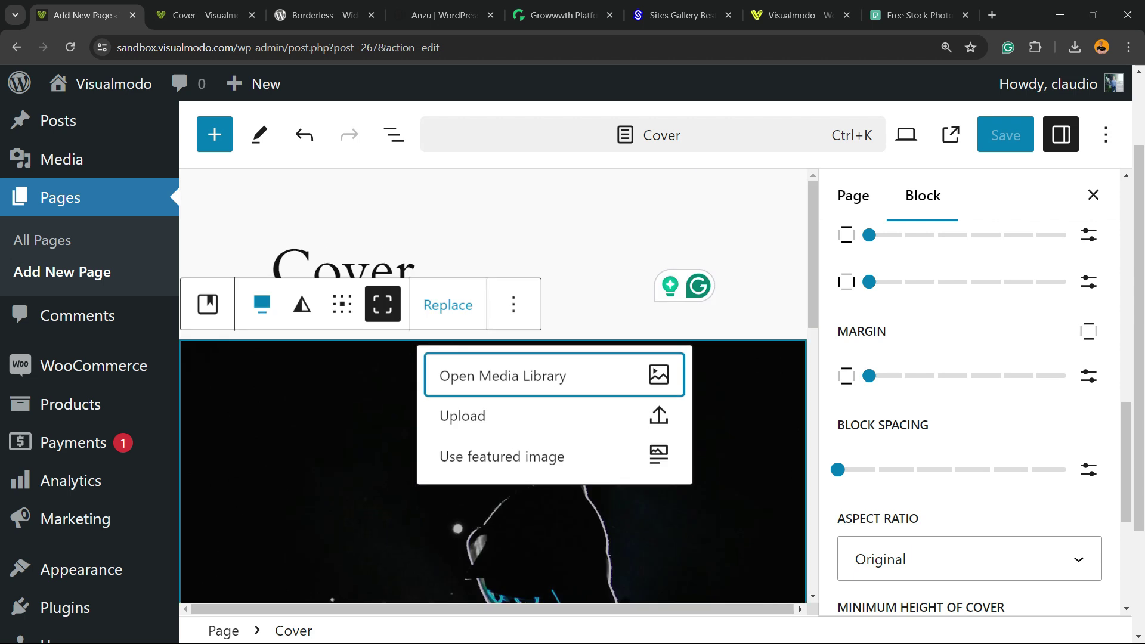
# Look over the block's alignment and duotone filter choices without changing them
pyautogui.click(262, 304)
pyautogui.click(301, 304)
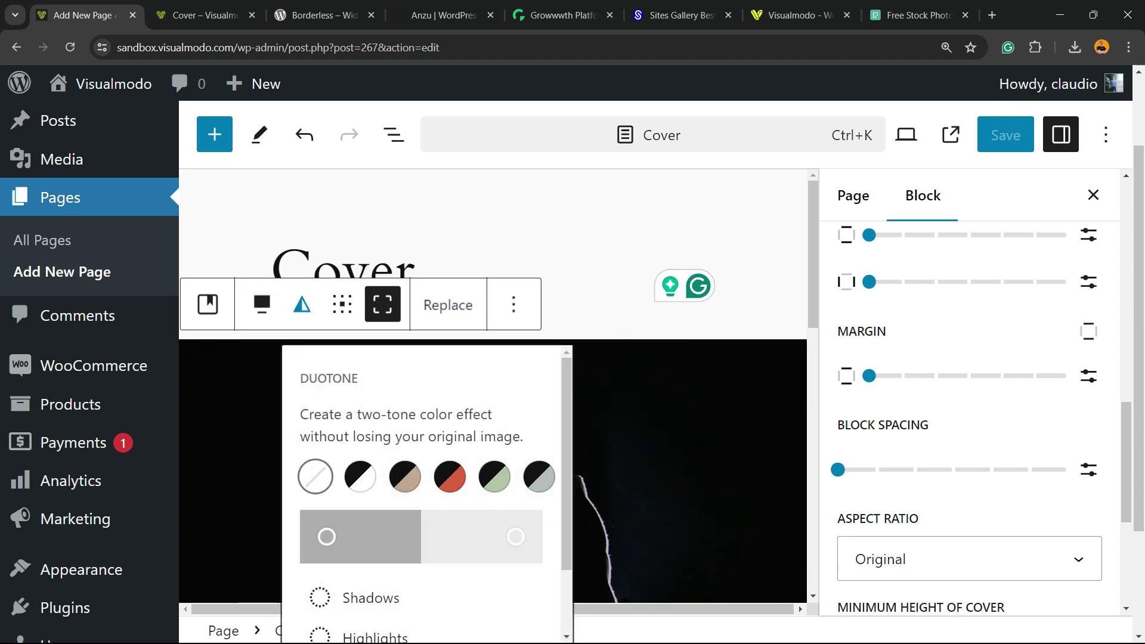
pyautogui.press('Escape')
# Use the block switcher to pick Media & Text as the new block type
pyautogui.press('Home')
pyautogui.press('Return')
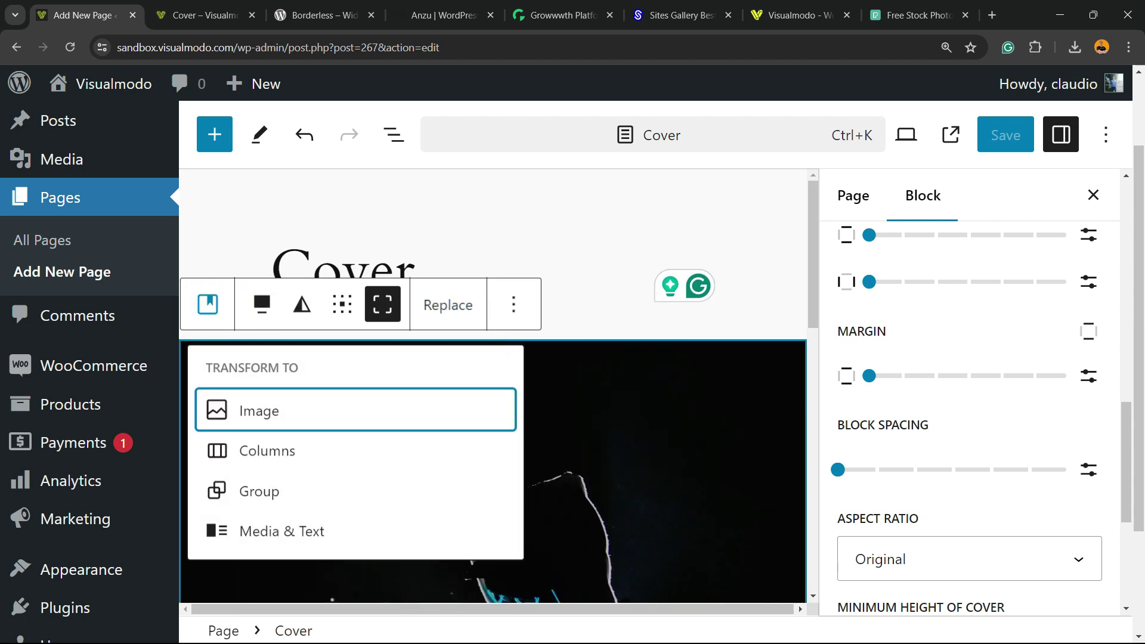
pyautogui.press('Escape')
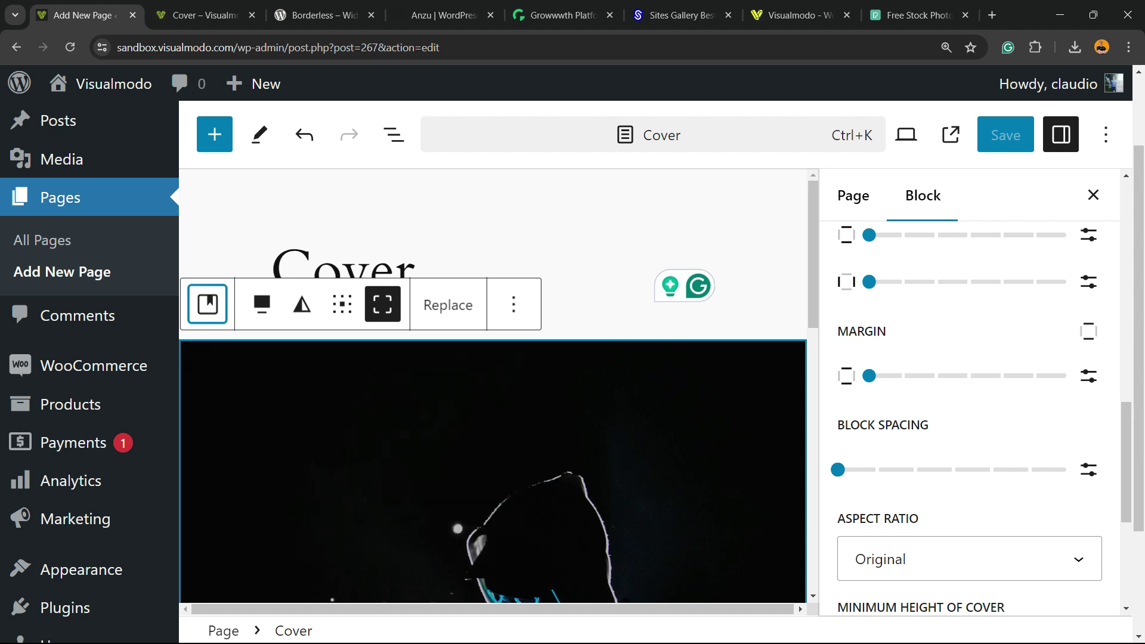
pyautogui.press('Return')
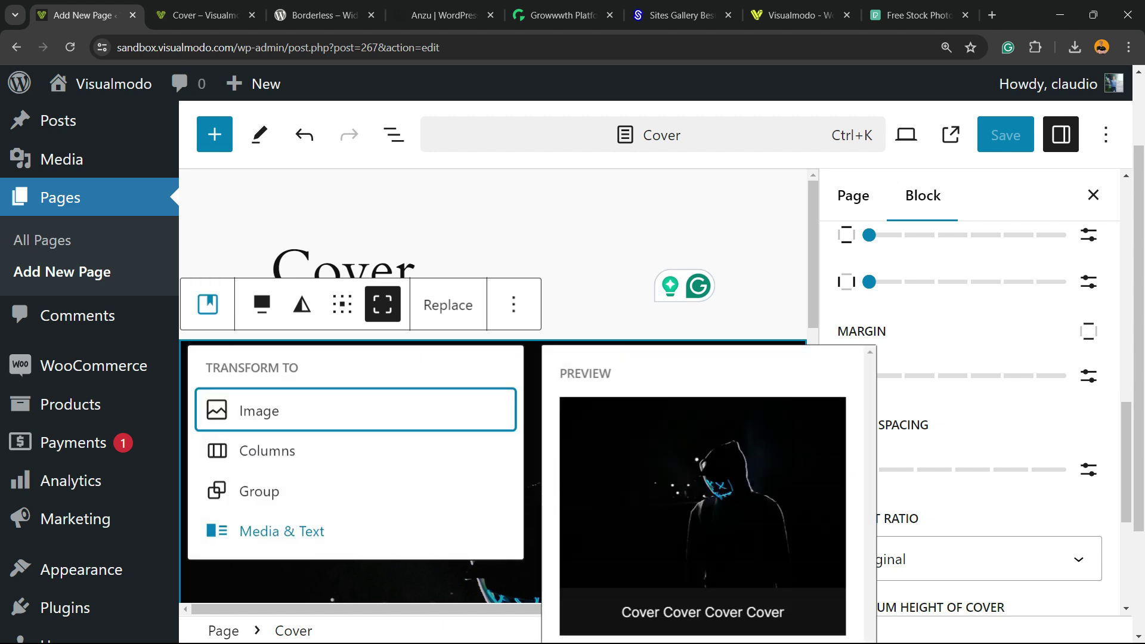
# Convert to Media & Text, adjust media width, try photo right then left, check alignment
pyautogui.click(281, 531)
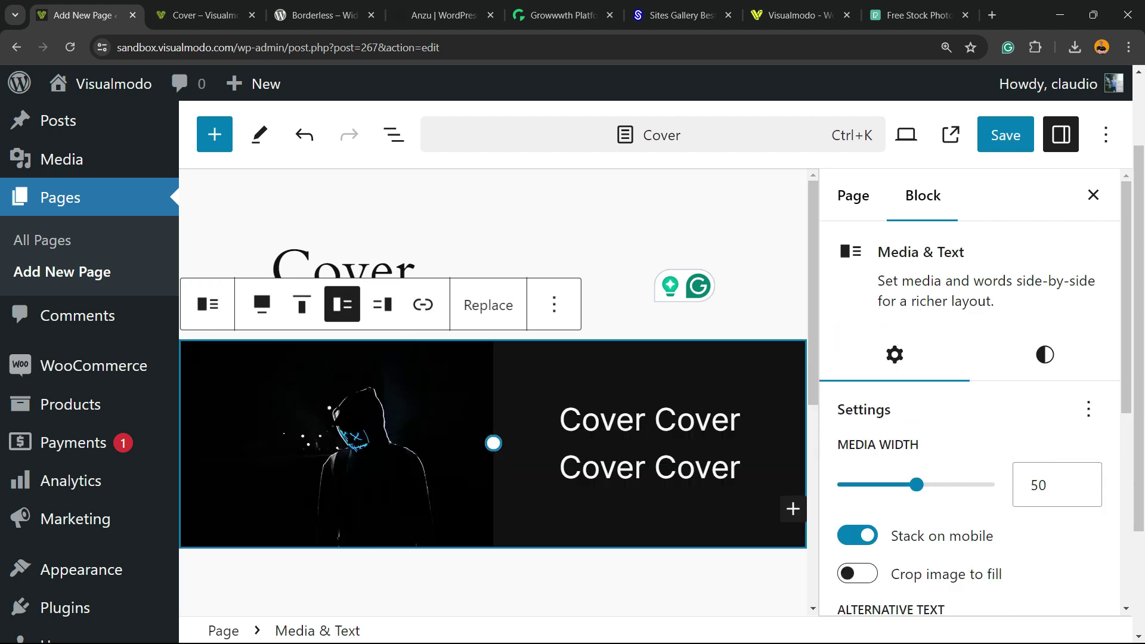
pyautogui.moveTo(493, 442)
pyautogui.mouseDown()
pyautogui.moveTo(381, 417)
pyautogui.moveTo(542, 460)
pyautogui.moveTo(450, 427)
pyautogui.moveTo(480, 438)
pyautogui.moveTo(467, 432)
pyautogui.mouseUp()
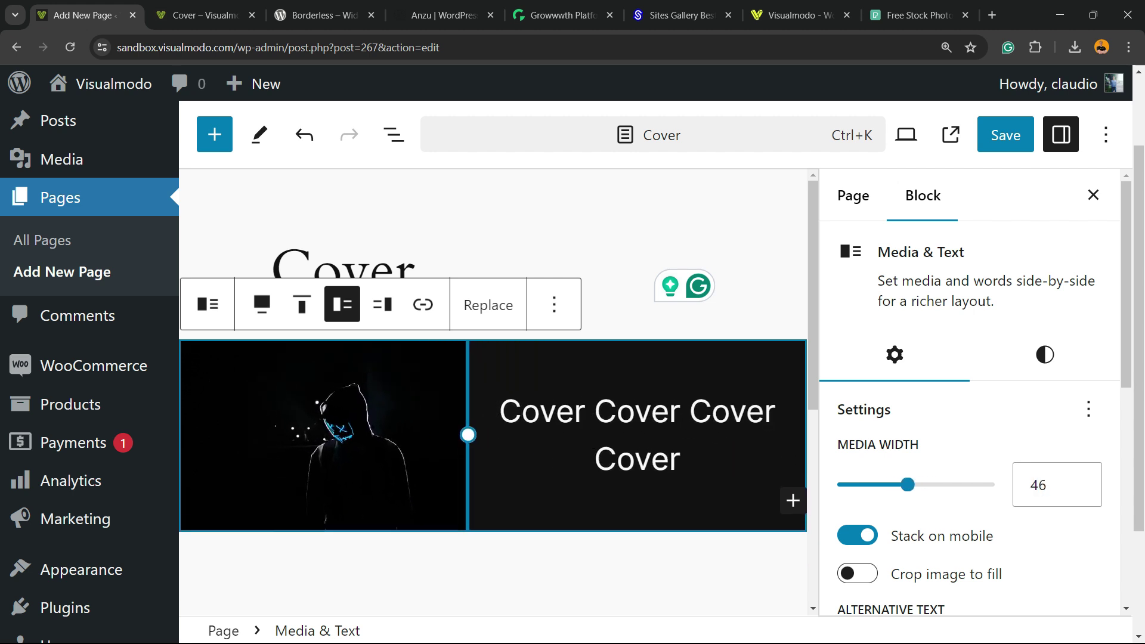
pyautogui.click(383, 304)
pyautogui.click(342, 304)
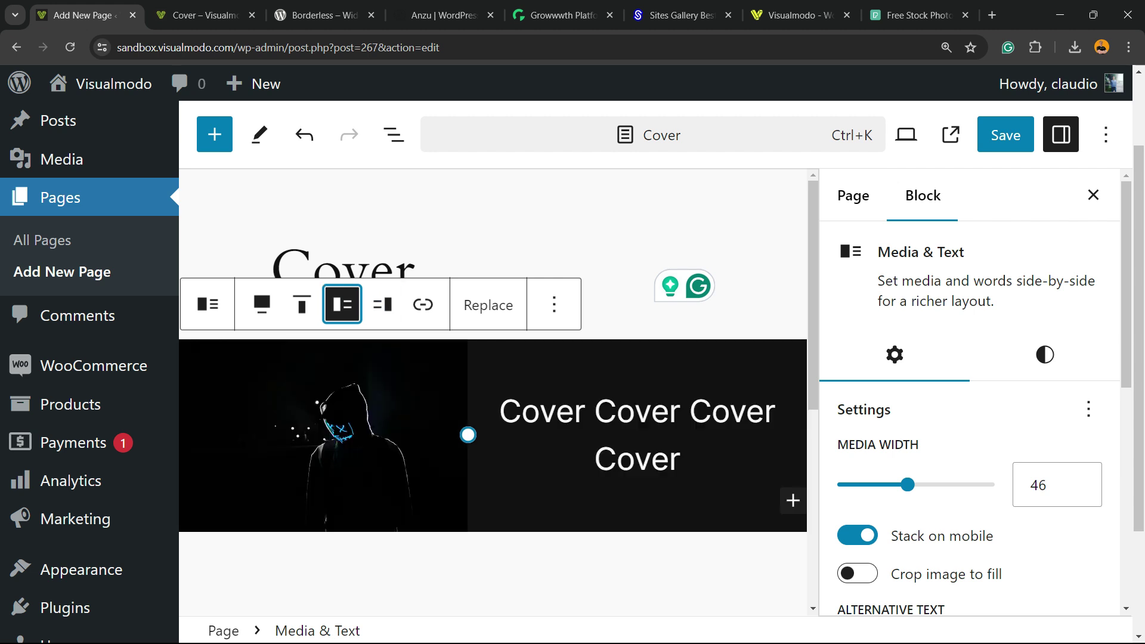
pyautogui.click(301, 304)
pyautogui.press('Escape')
# Transform the Media & Text block back into a Cover block via the block switcher
pyautogui.press('Left')
pyautogui.press('Return')
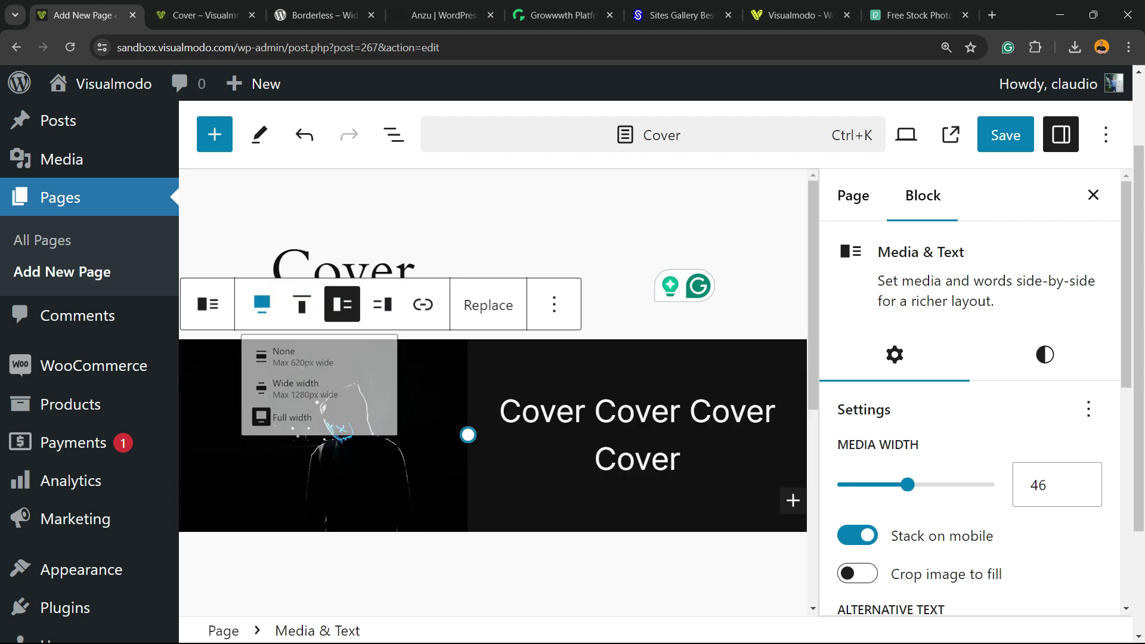
pyautogui.press('Escape')
pyautogui.press('Left')
pyautogui.press('Return')
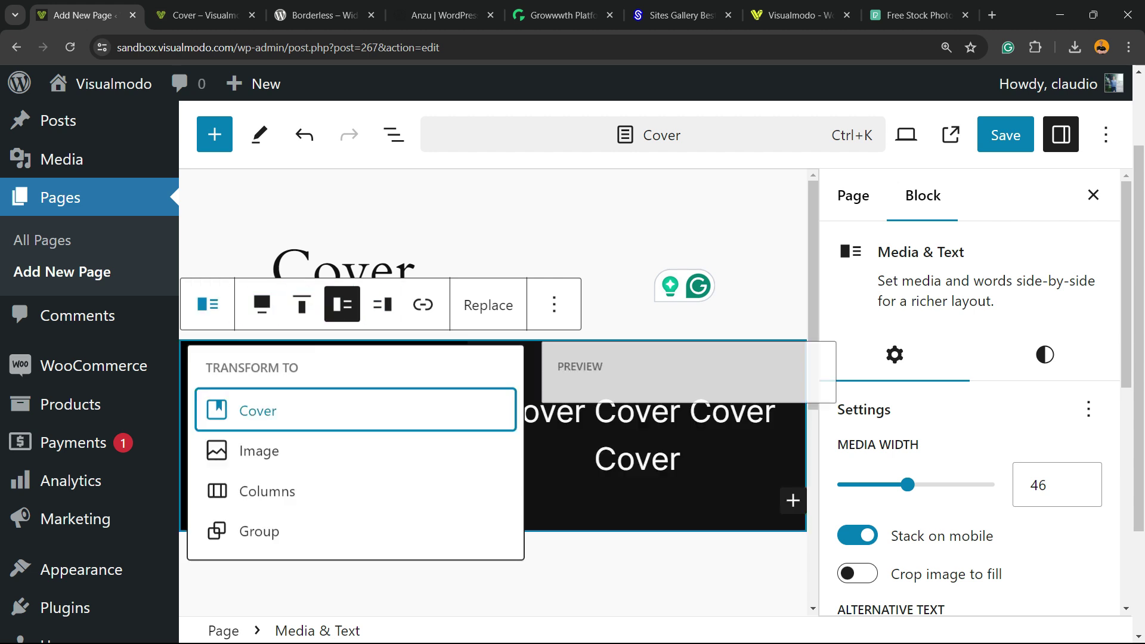
pyautogui.press('Return')
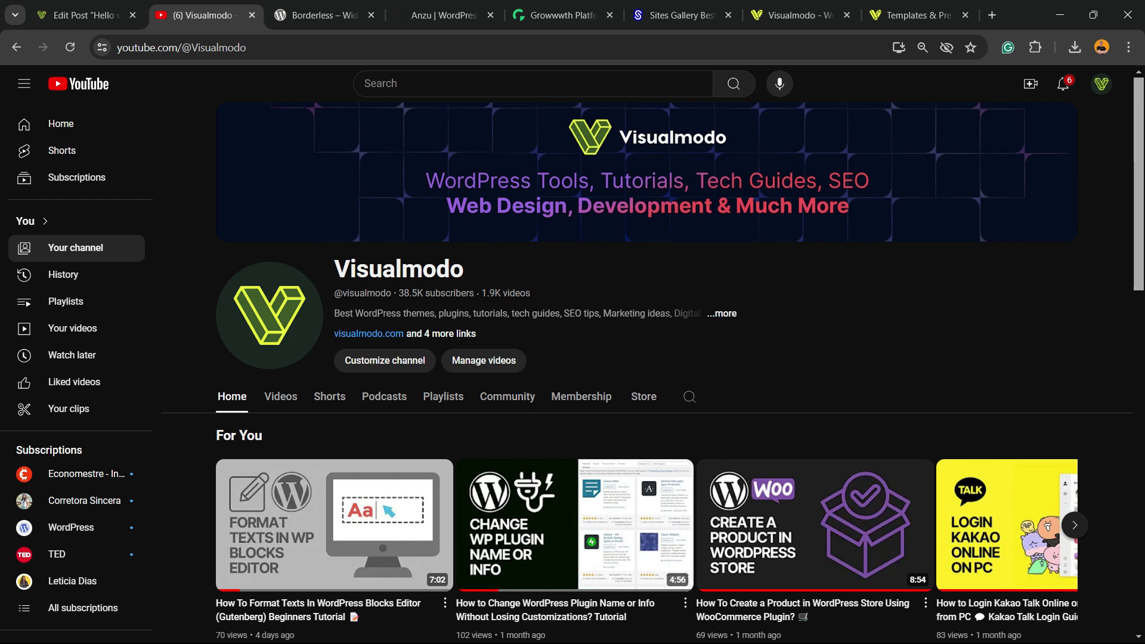
# Switch from the Visualmodo YouTube channel to the Borderless plugin page on WordPress.org
pyautogui.click(323, 15)
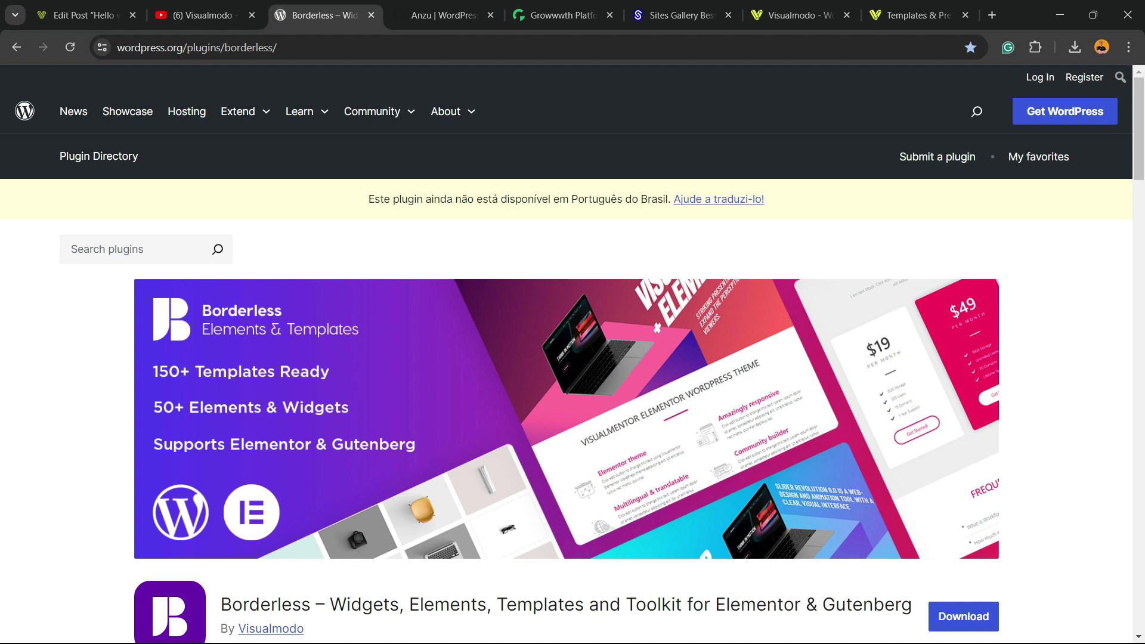
pyautogui.scroll(-2, 572, 358)
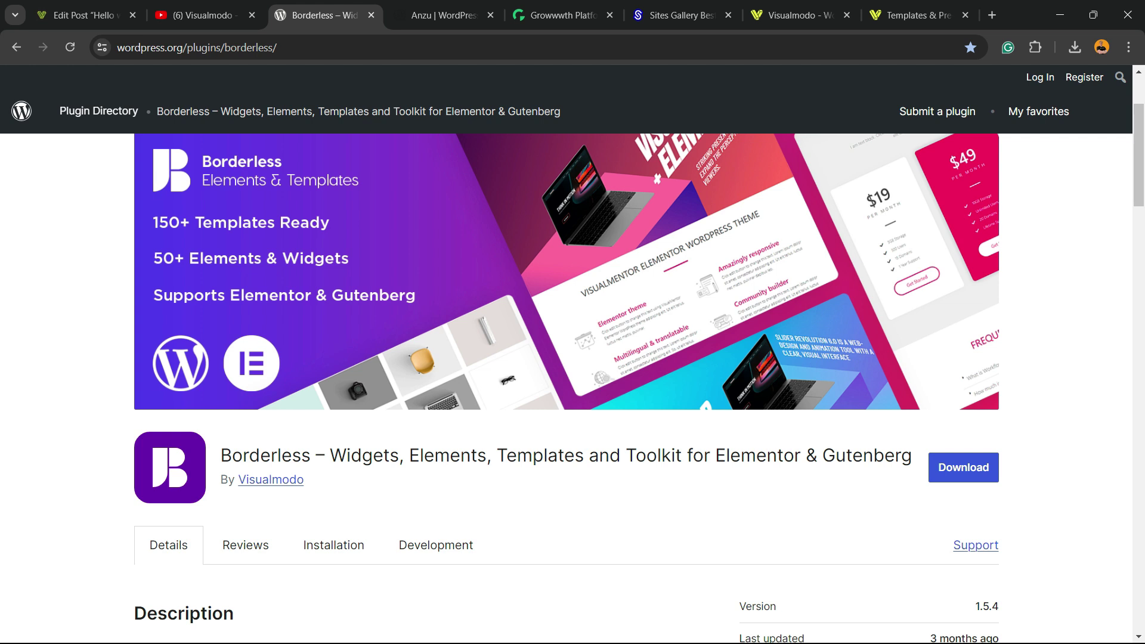
pyautogui.scroll(2, 572, 358)
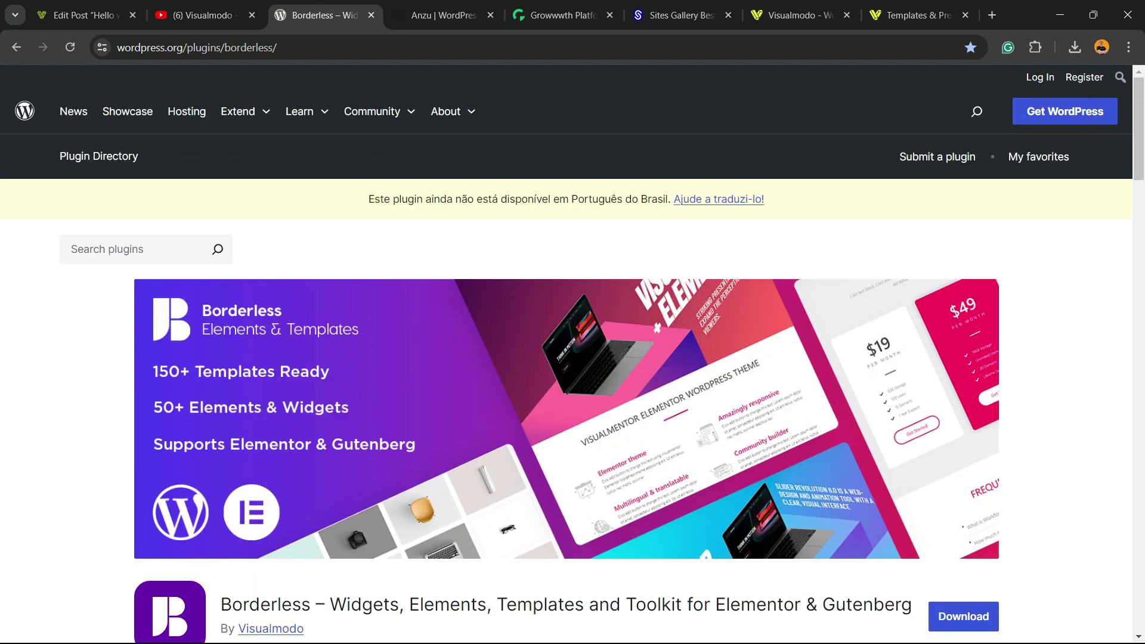
pyautogui.scroll(-2, 572, 358)
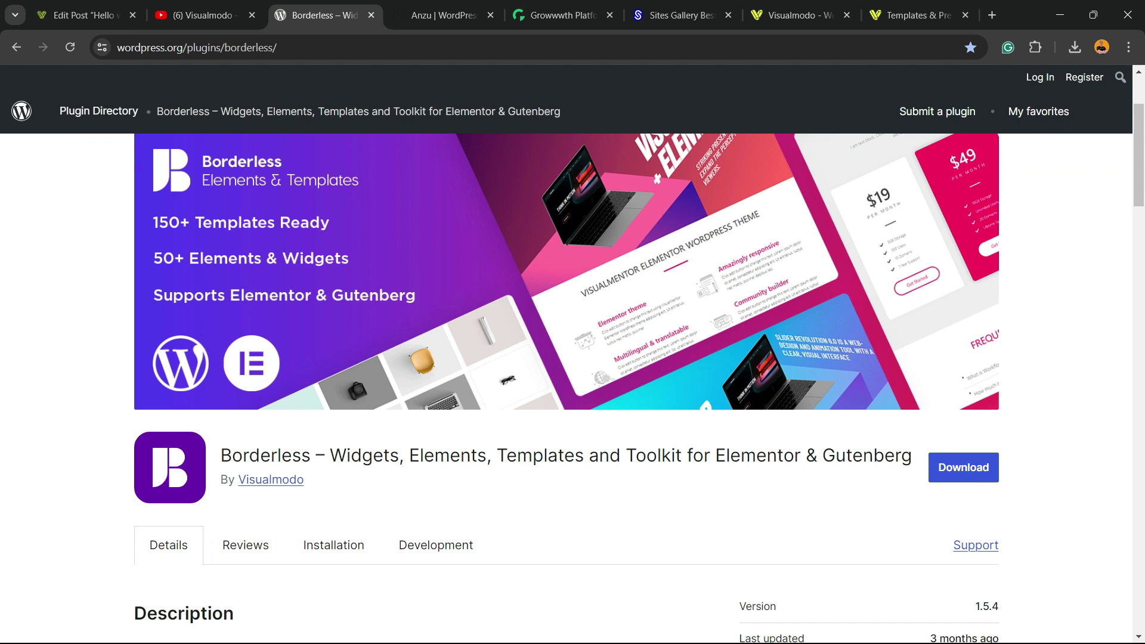
# Move from the Borderless plugin listing to the Anzu theme page with Ctrl+Tab
pyautogui.hotkey('ctrl', 'Tab')
pyautogui.scroll(10, 573, 384)
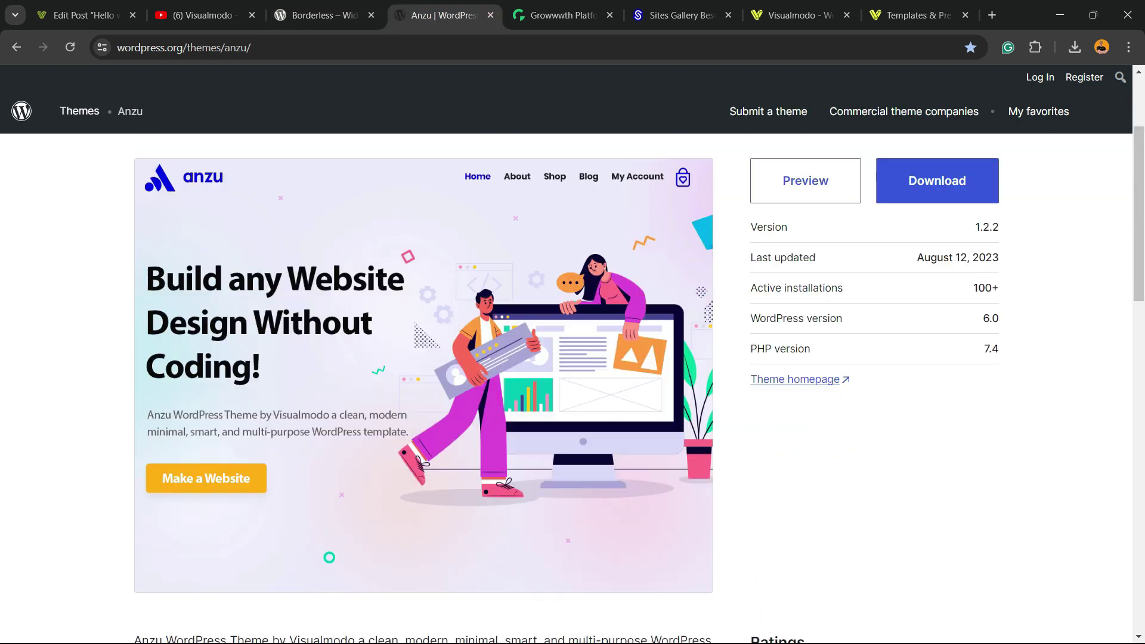
pyautogui.scroll(2, 573, 384)
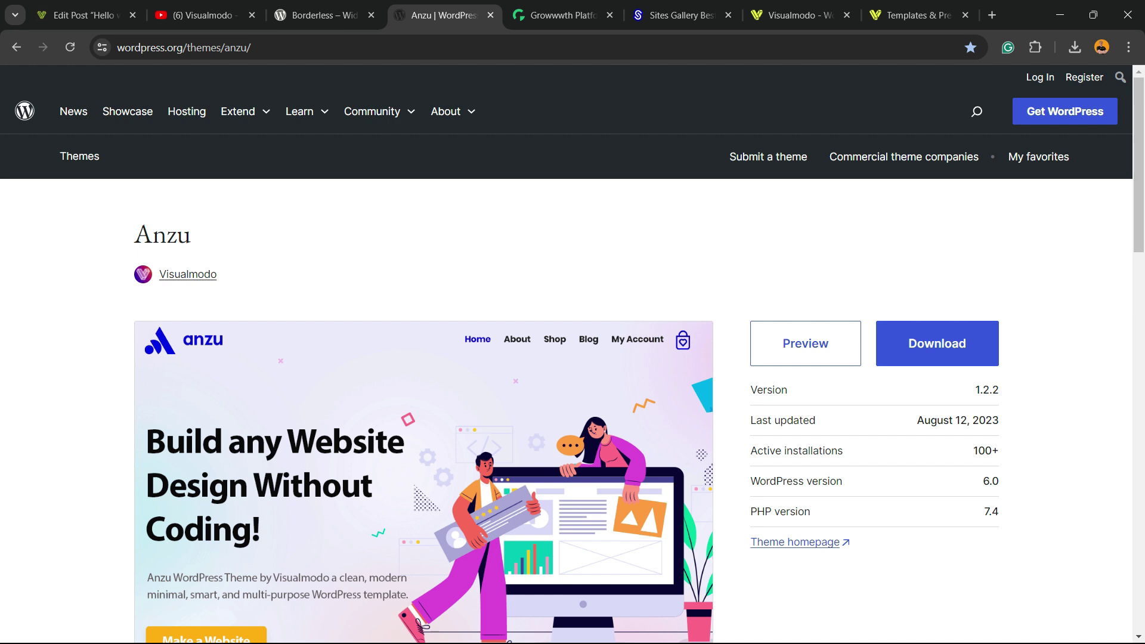
# Move from the Anzu theme page to the Growwwth platform site with Ctrl+Tab
pyautogui.hotkey('ctrl', 'Tab')
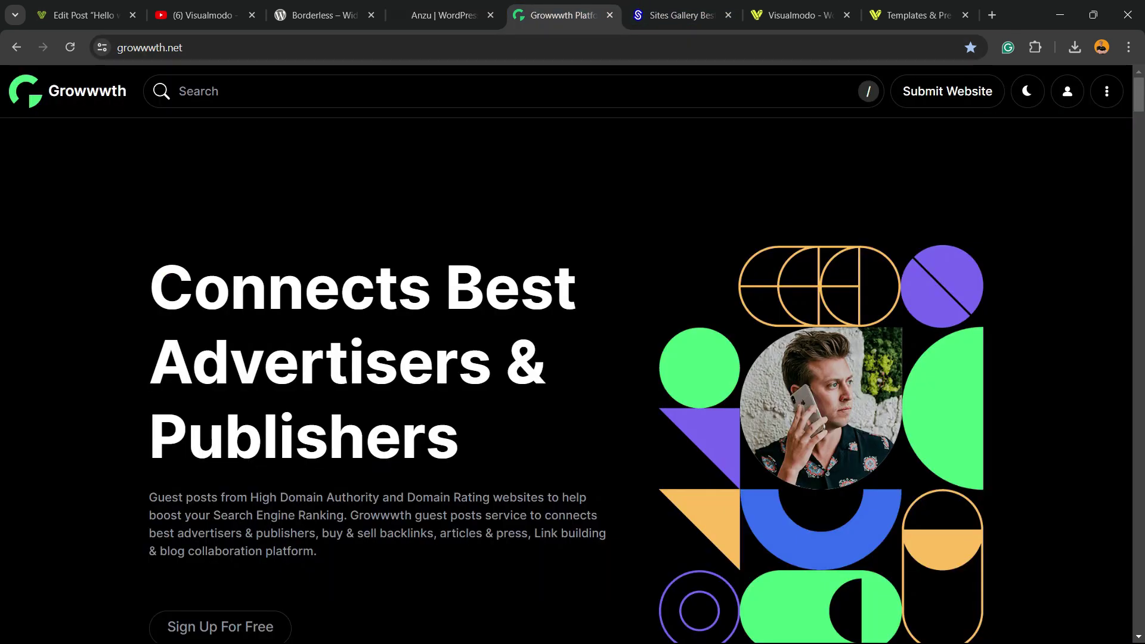
pyautogui.scroll(-3, 573, 381)
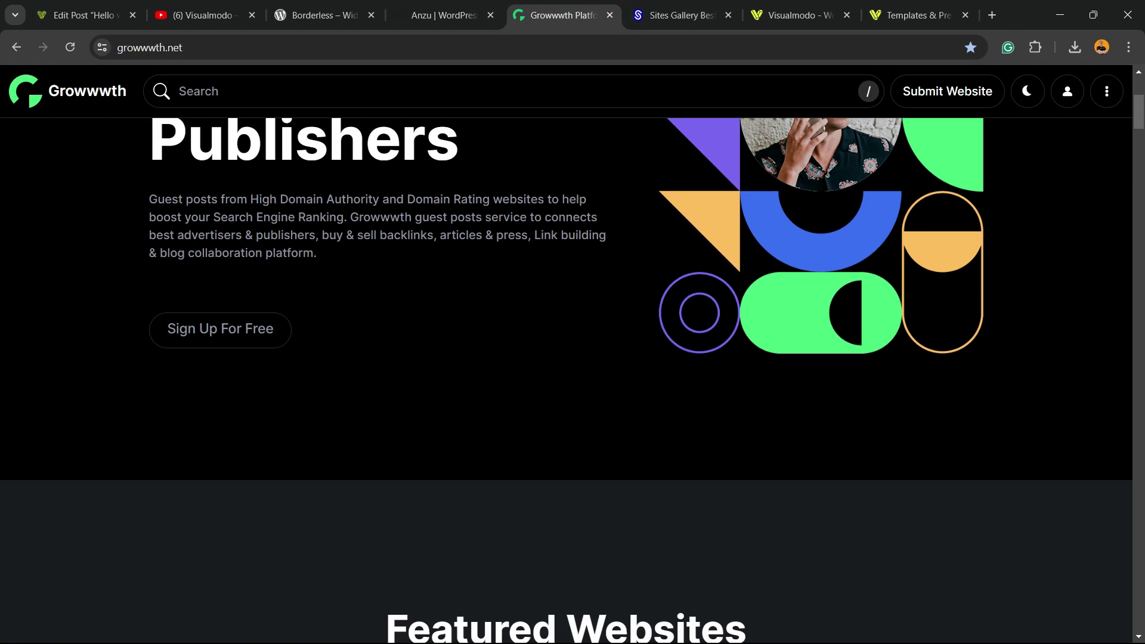
pyautogui.scroll(-2, 573, 381)
pyautogui.scroll(-3, 573, 381)
pyautogui.scroll(-3, 573, 381)
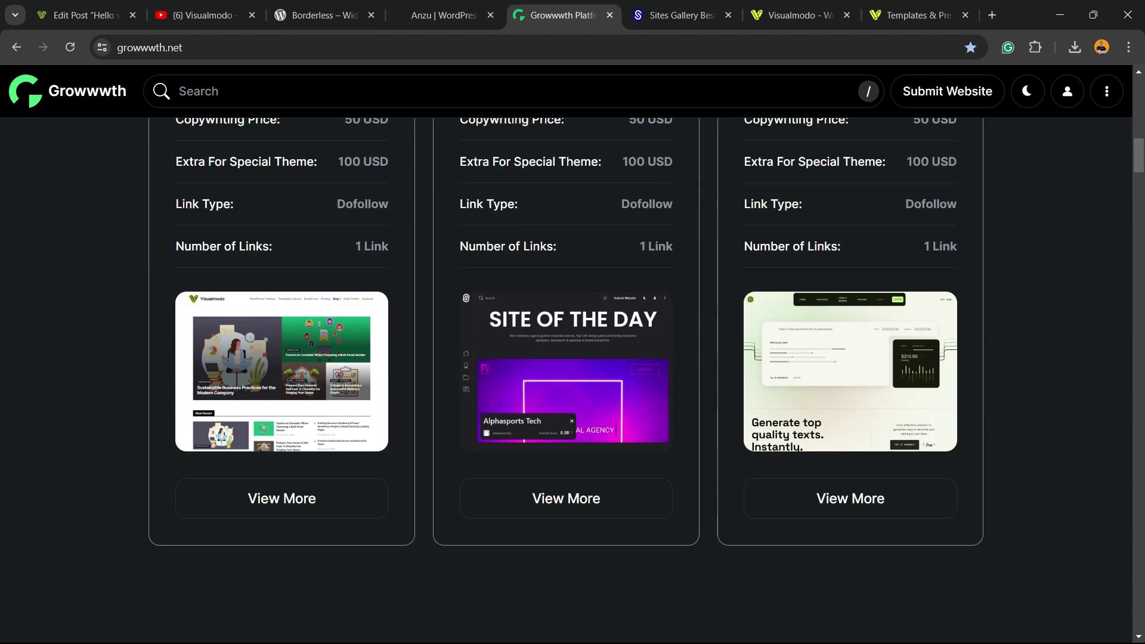
pyautogui.scroll(-3, 572, 381)
pyautogui.scroll(-4, 573, 382)
pyautogui.scroll(-2, 573, 381)
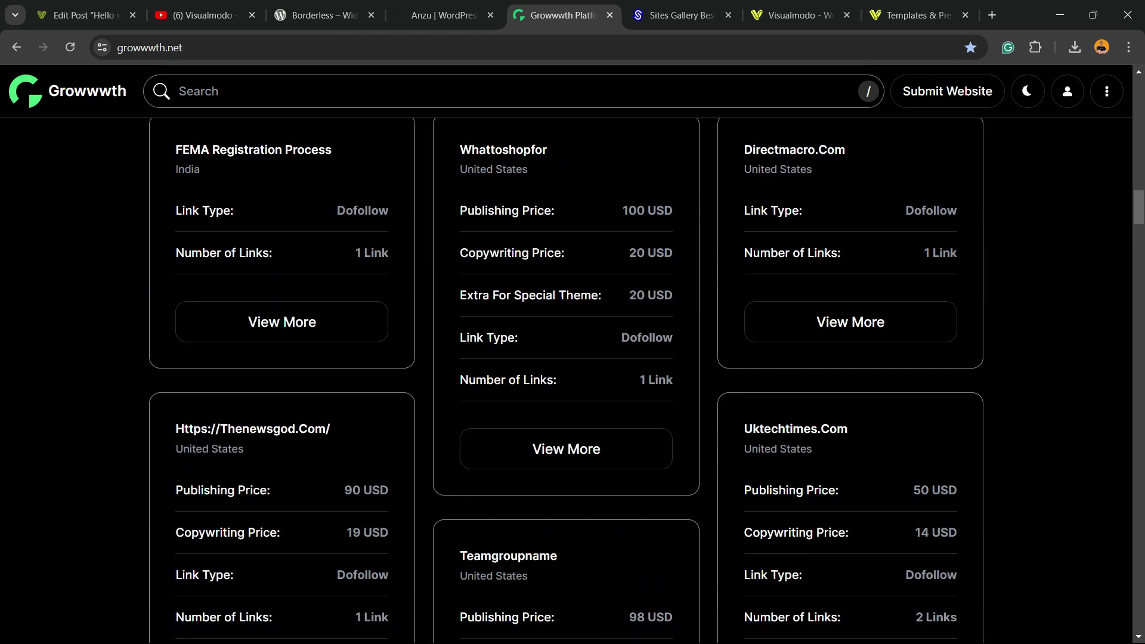
# Select the growwwth.net domain in the address bar after browsing the website listings
pyautogui.doubleClick(174, 48)
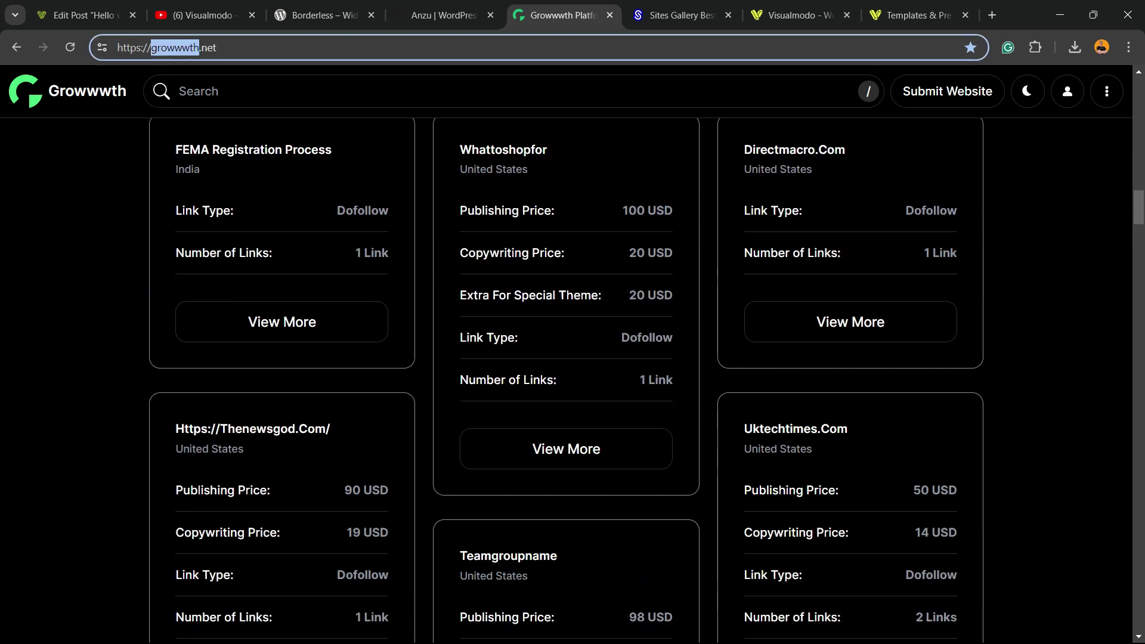
pyautogui.scroll(-3, 572, 381)
pyautogui.scroll(-5, 572, 381)
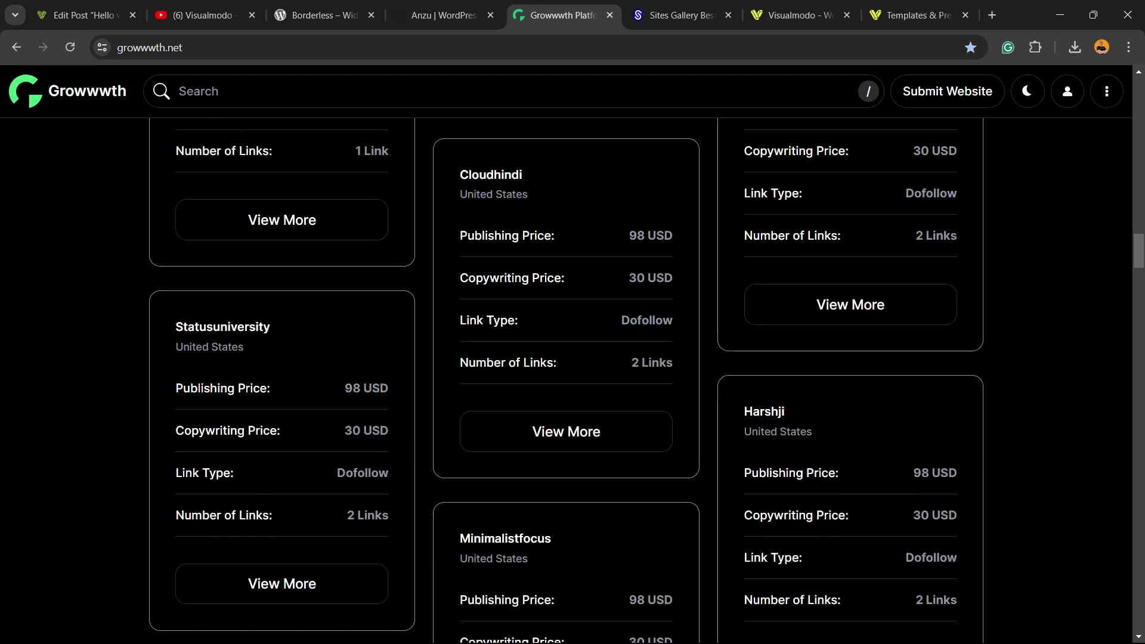
pyautogui.scroll(-4, 572, 382)
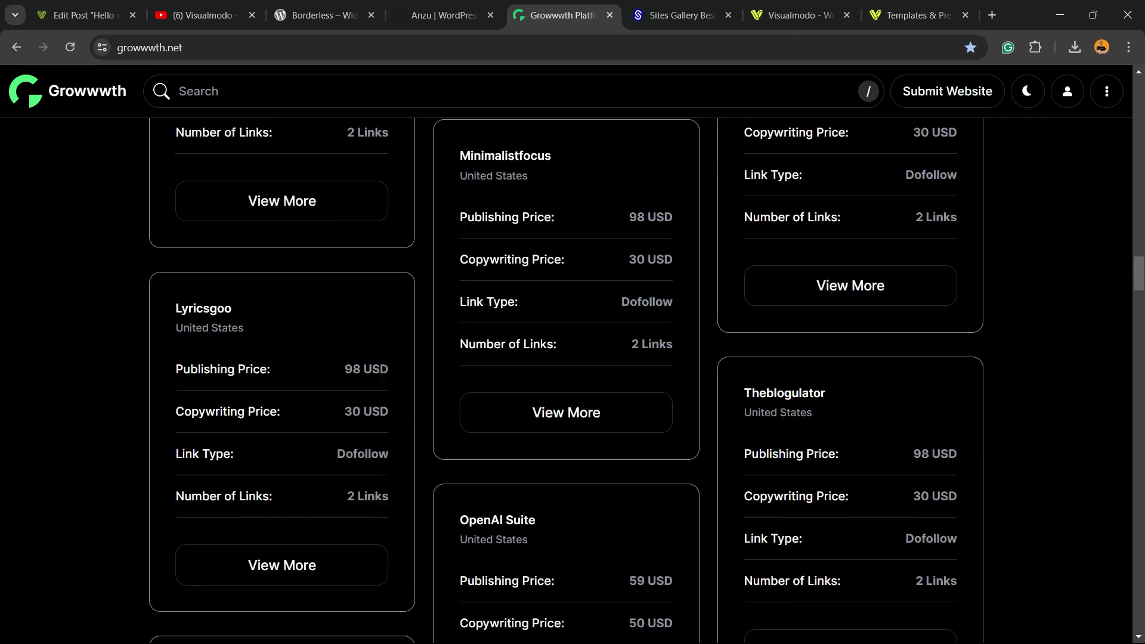
pyautogui.scroll(-2, 573, 381)
pyautogui.scroll(-3, 572, 382)
pyautogui.scroll(-2, 572, 381)
# Switch to the Sites Gallery tab to view its Site of the Day showcase
pyautogui.hotkey('ctrl', 'Tab')
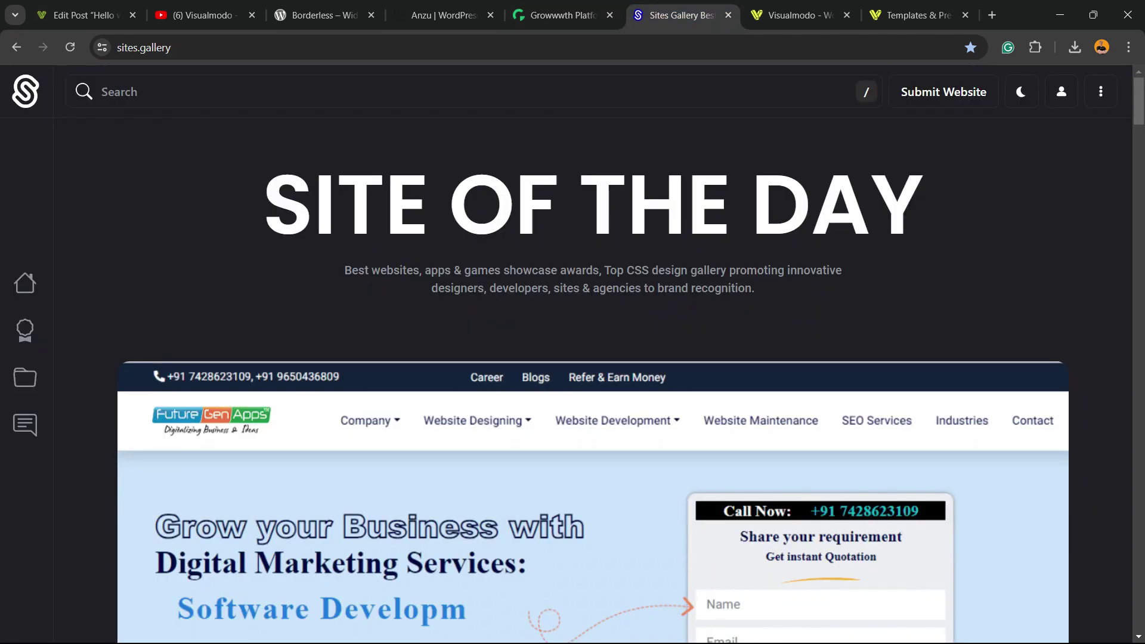
pyautogui.scroll(-3, 573, 381)
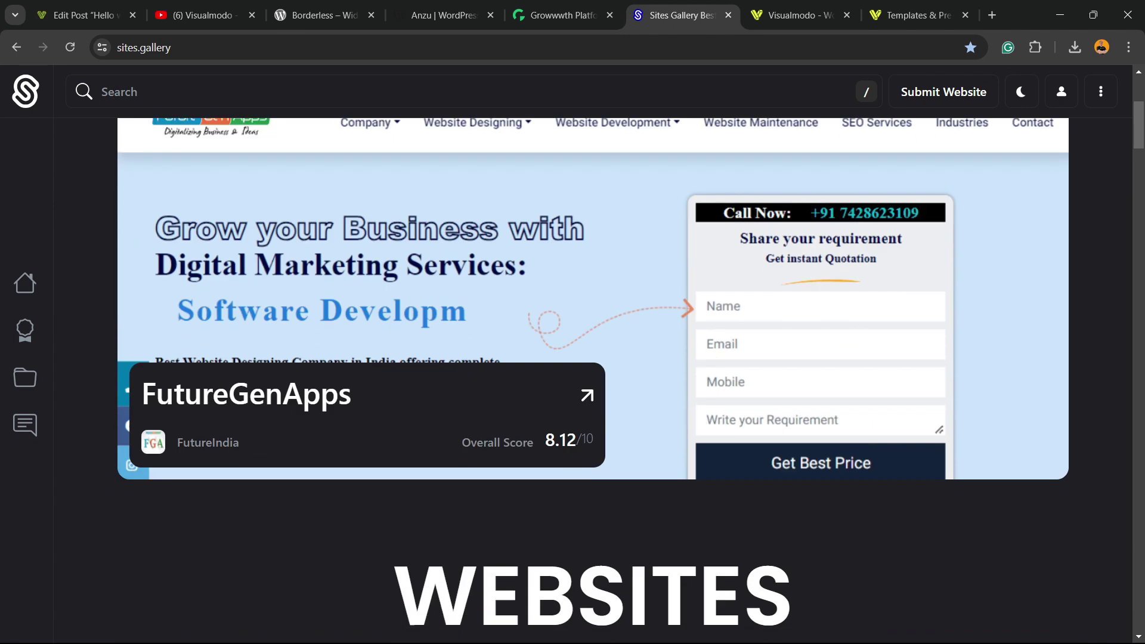
pyautogui.scroll(-2, 573, 382)
pyautogui.scroll(-1, 572, 381)
pyautogui.scroll(-5, 572, 381)
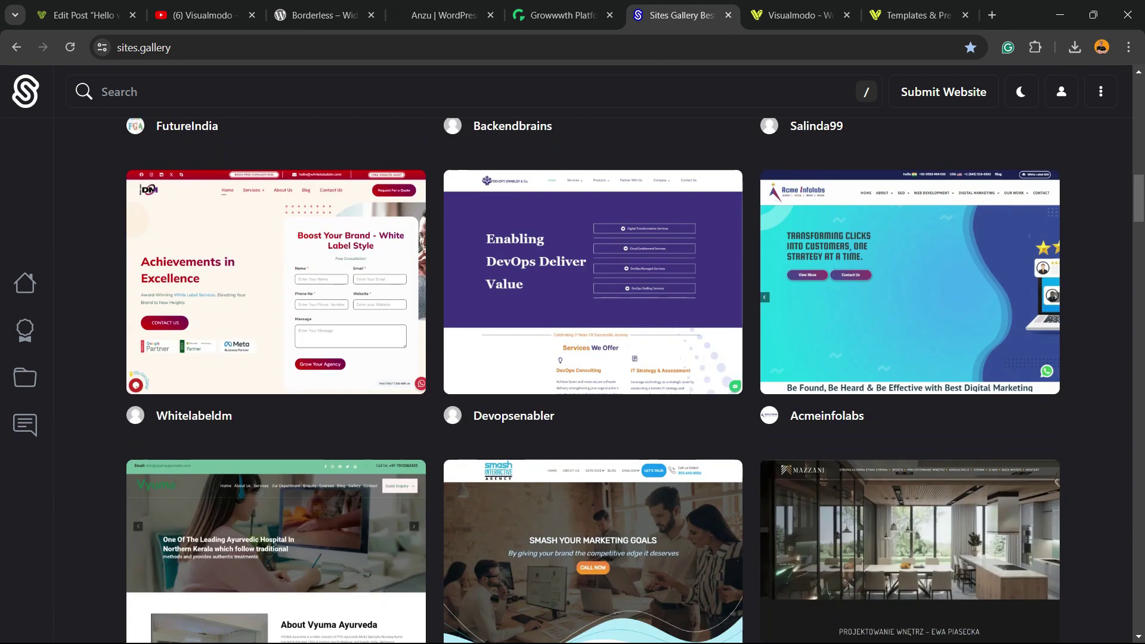
pyautogui.scroll(-2, 591, 381)
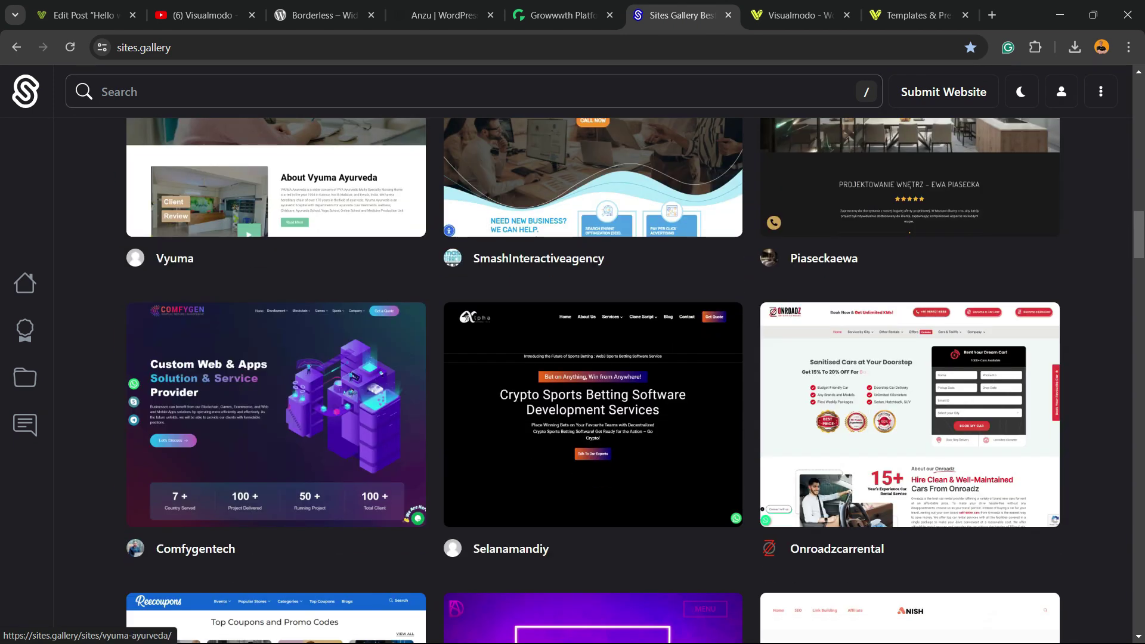
pyautogui.scroll(-2, 591, 381)
pyautogui.scroll(-2, 591, 381)
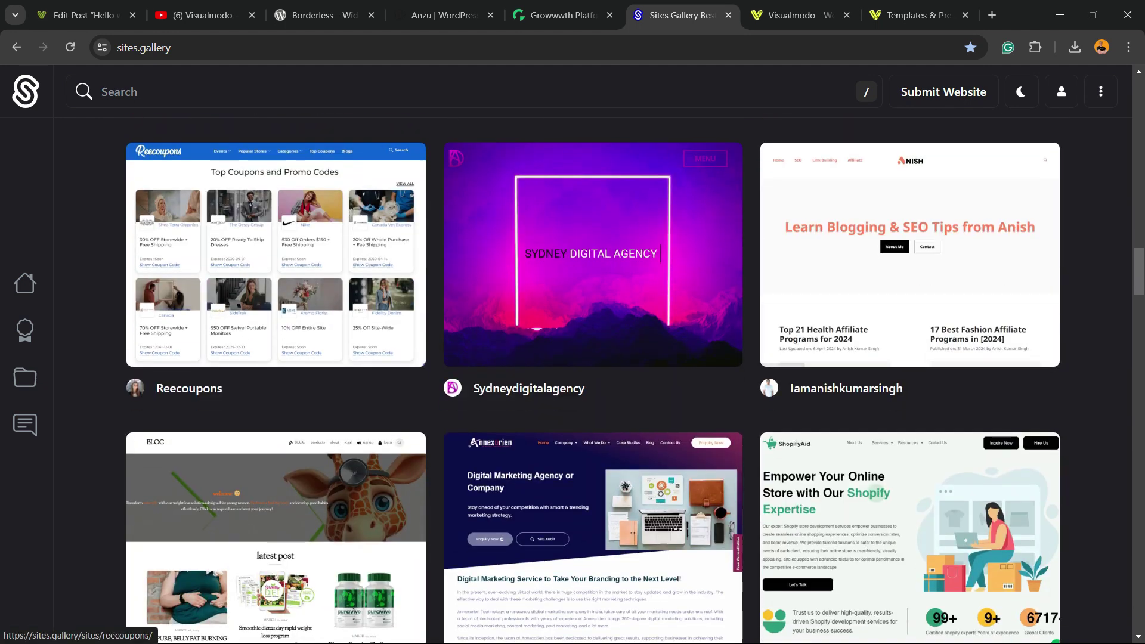
pyautogui.scroll(-5, 269, 268)
pyautogui.scroll(-3, 269, 268)
pyautogui.scroll(-3, 268, 269)
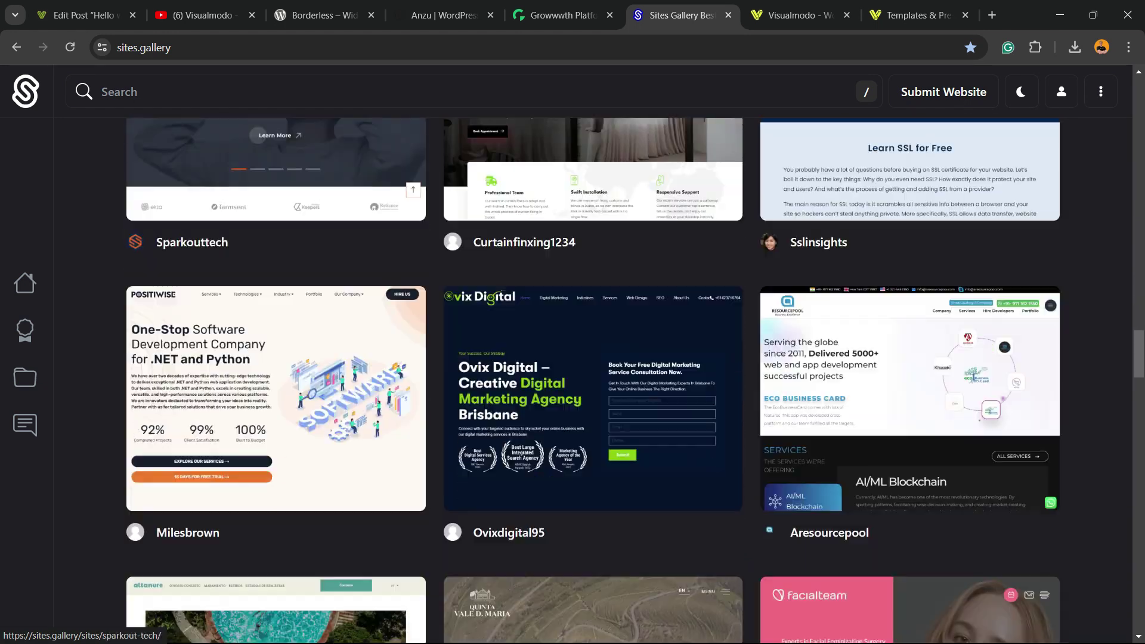
pyautogui.scroll(-3, 268, 268)
pyautogui.scroll(-2, 590, 376)
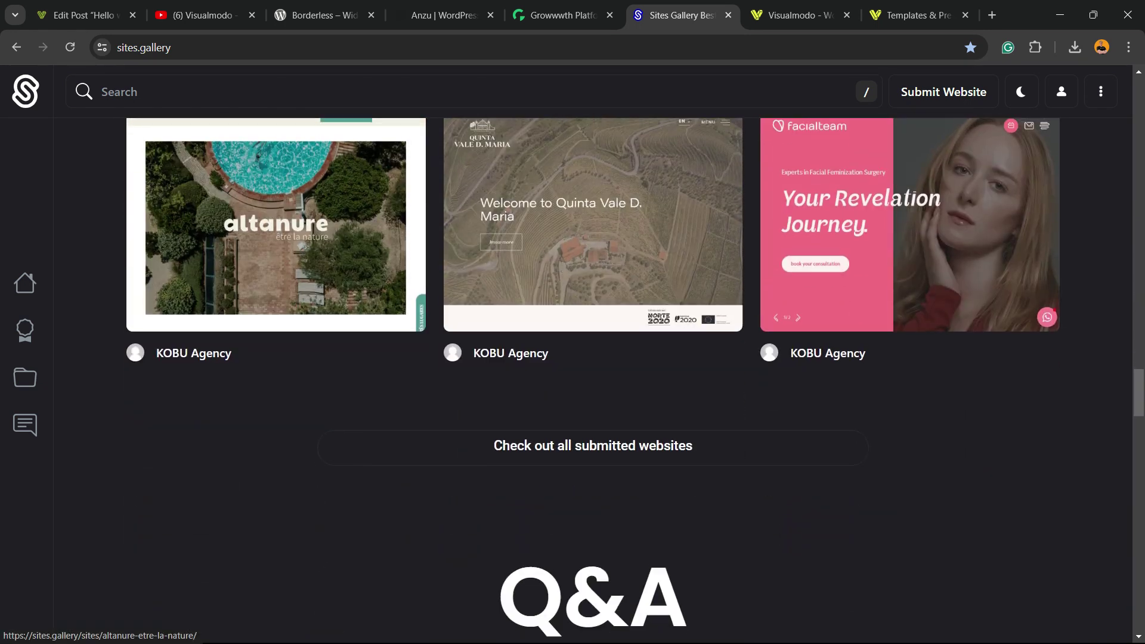
pyautogui.scroll(5, 590, 376)
pyautogui.scroll(3, 276, 322)
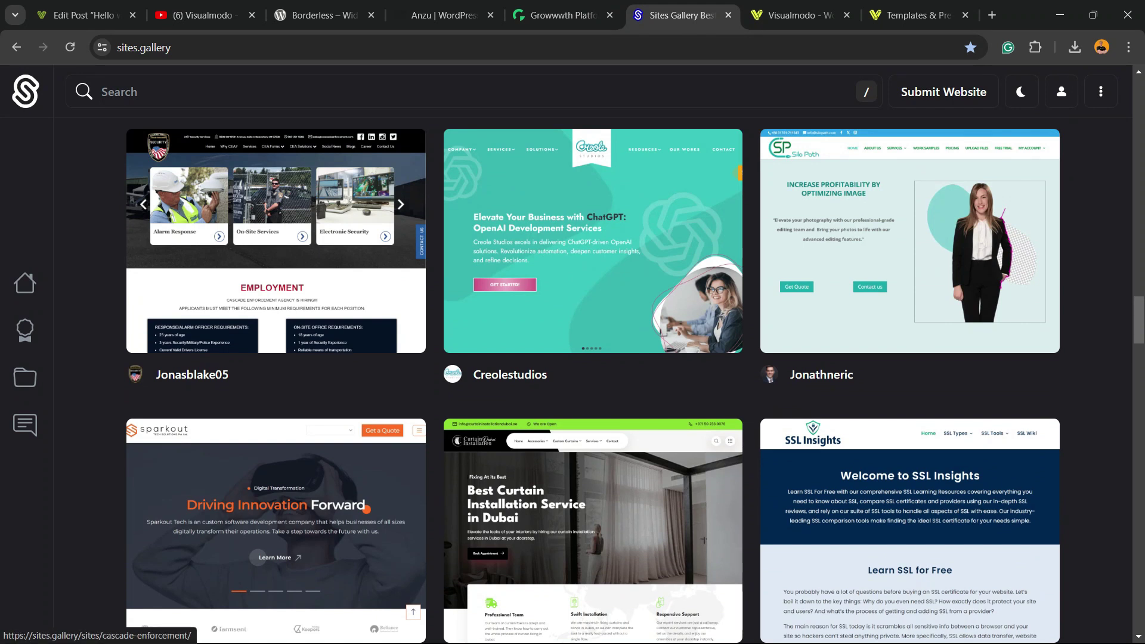
# Switch to the Visualmodo homepage tab with its theme showcases and 50-themes offer
pyautogui.click(797, 16)
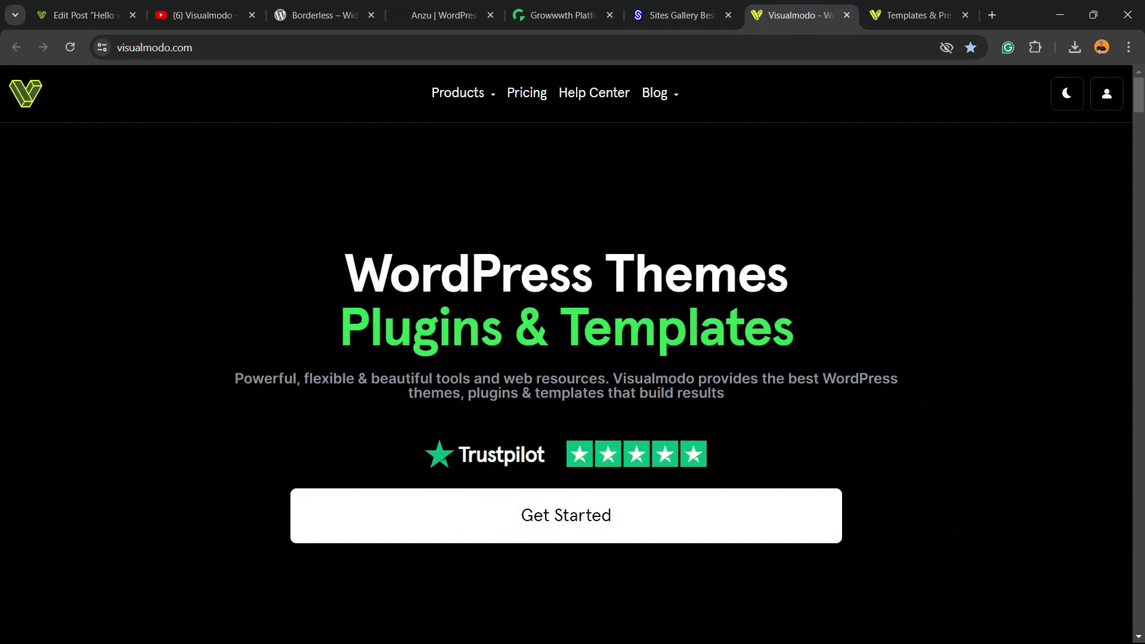
pyautogui.scroll(-2, 572, 358)
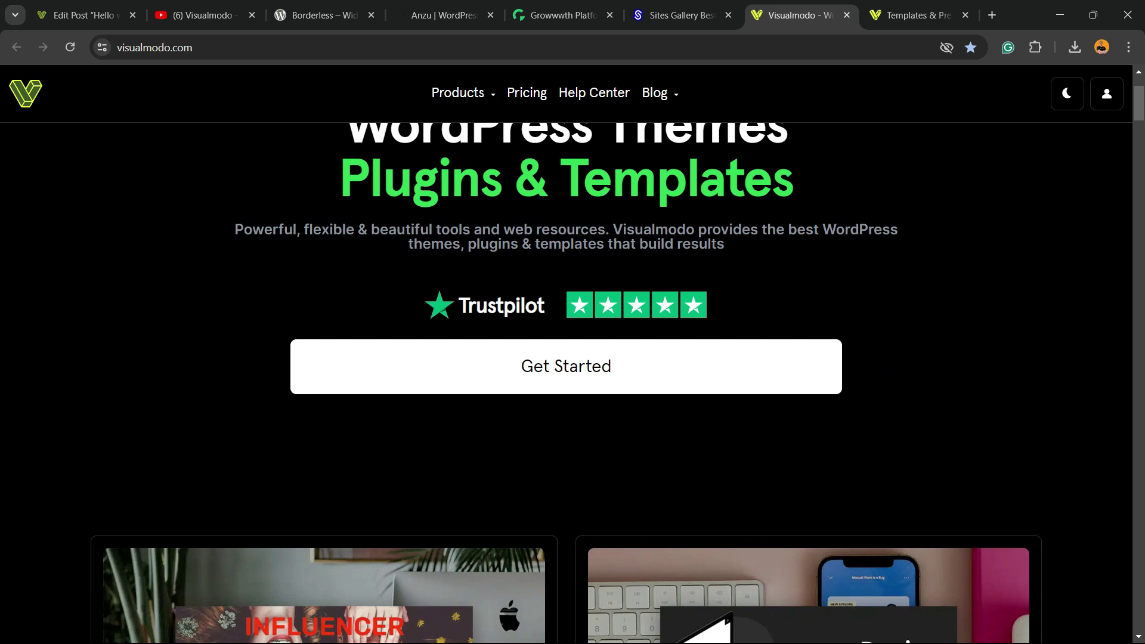
pyautogui.scroll(-6, 573, 359)
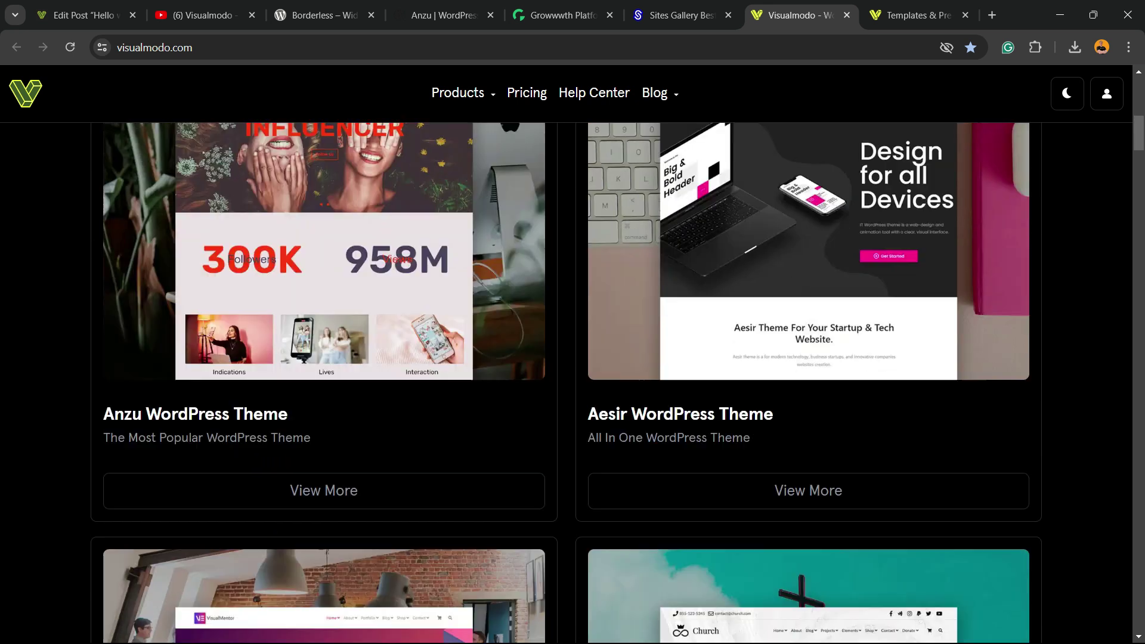
pyautogui.scroll(-2, 572, 383)
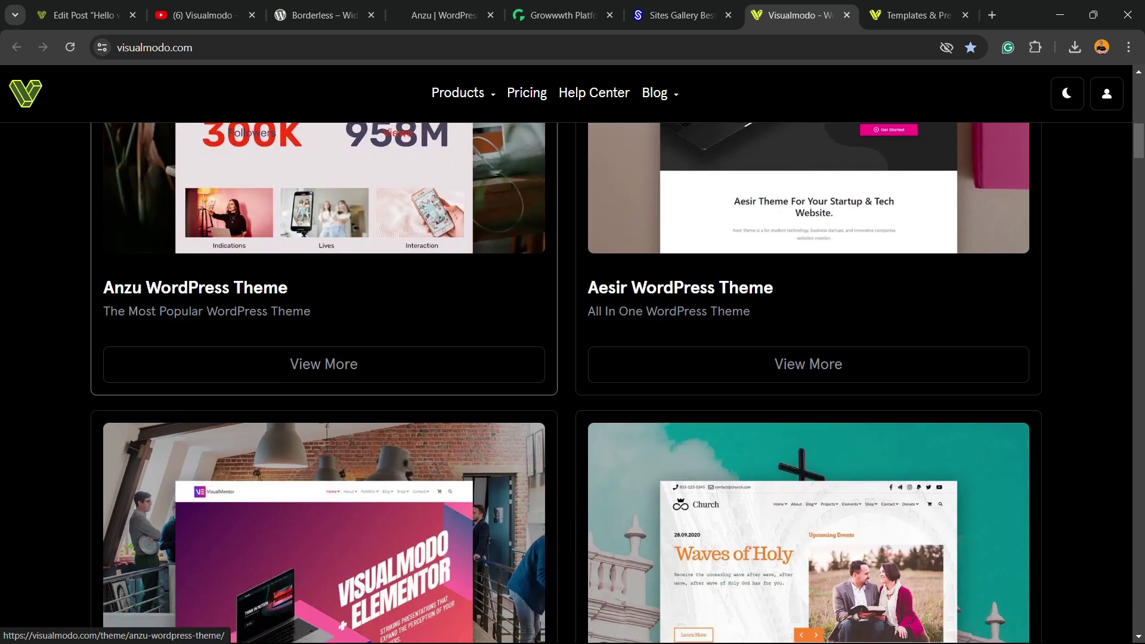
pyautogui.scroll(-4, 573, 383)
pyautogui.scroll(-2, 573, 383)
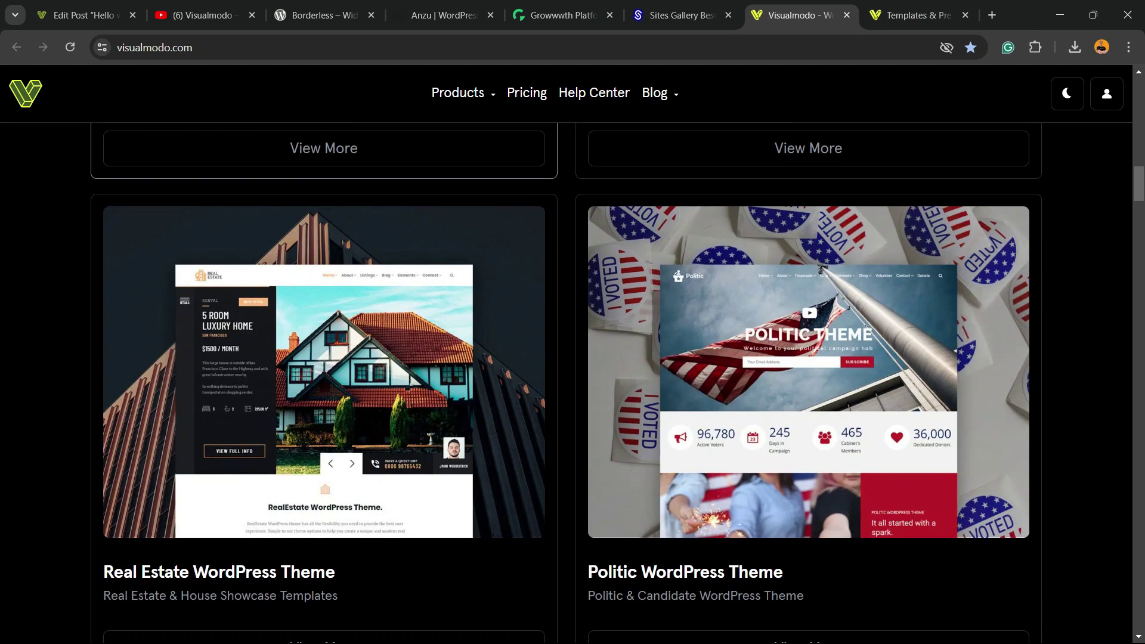
pyautogui.scroll(-2, 573, 383)
pyautogui.scroll(-4, 572, 384)
pyautogui.scroll(-4, 572, 383)
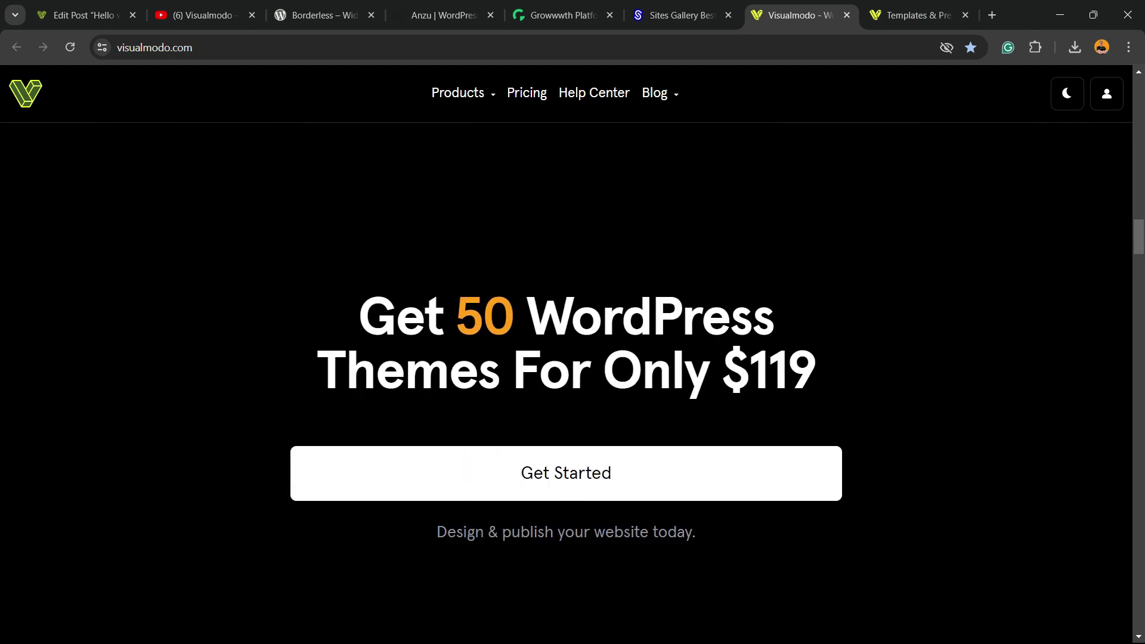
pyautogui.scroll(-1, 572, 382)
pyautogui.scroll(-5, 573, 383)
# Switch to the Visualmodo Templates & Presets tab to browse ready-made site templates
pyautogui.hotkey('ctrl', 'Tab')
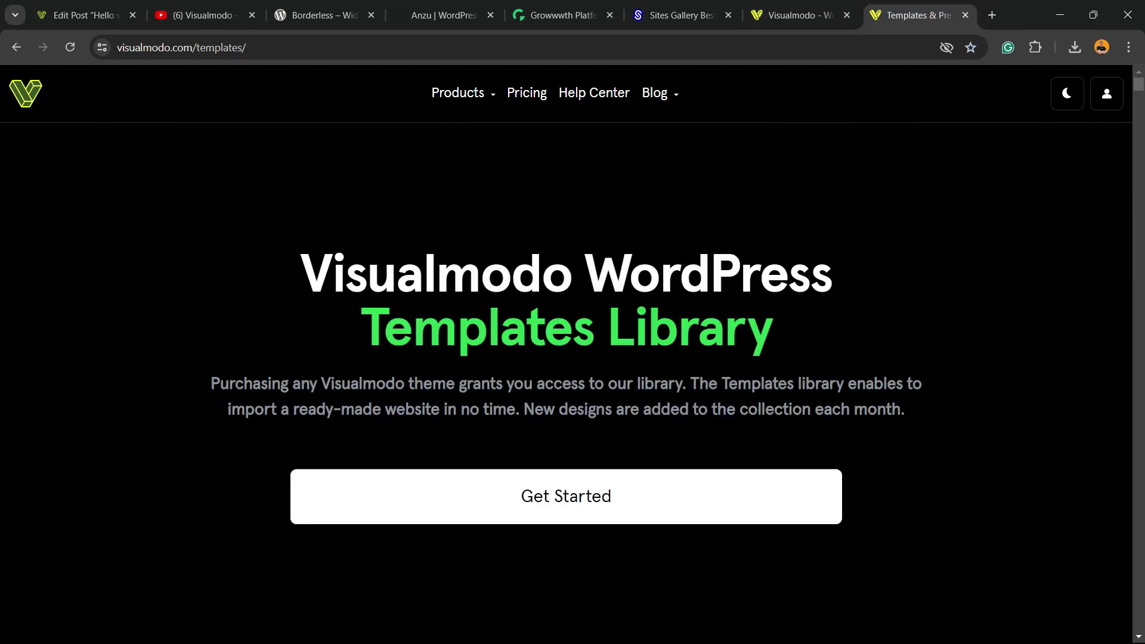
pyautogui.scroll(-5, 573, 382)
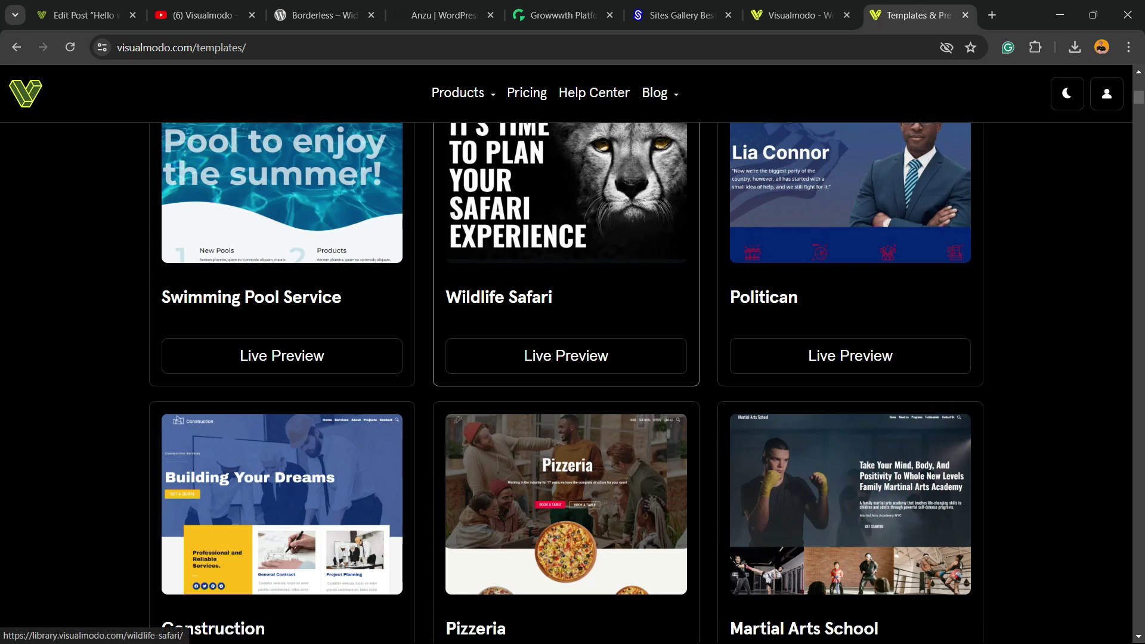
pyautogui.scroll(-2, 573, 383)
pyautogui.scroll(-2, 572, 383)
pyautogui.scroll(-2, 573, 383)
pyautogui.scroll(-3, 573, 383)
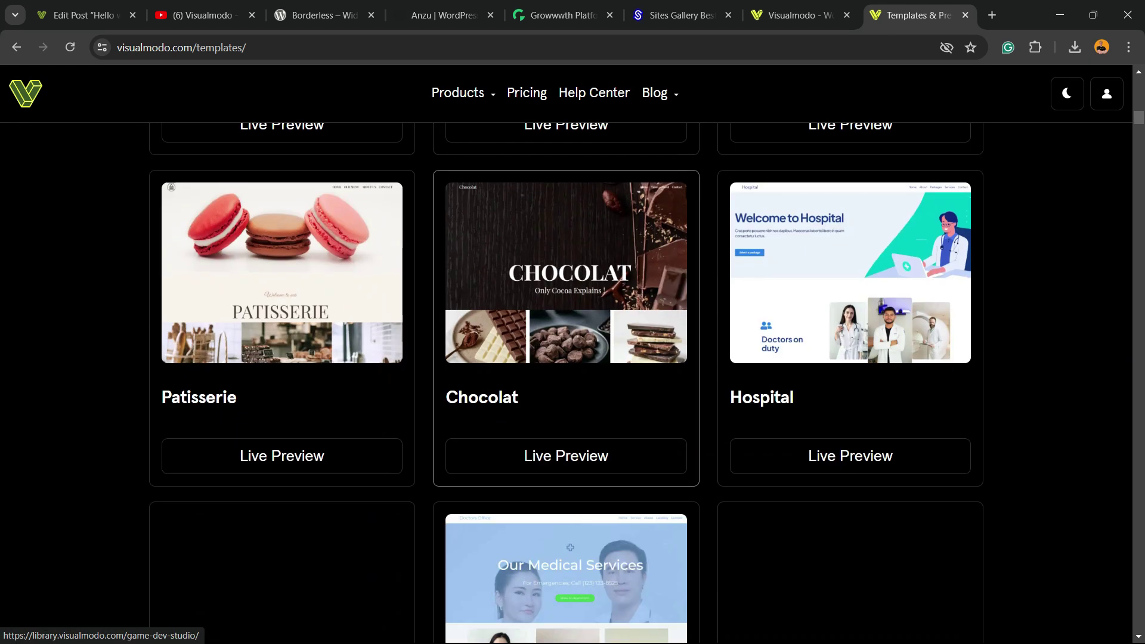
pyautogui.scroll(-2, 573, 383)
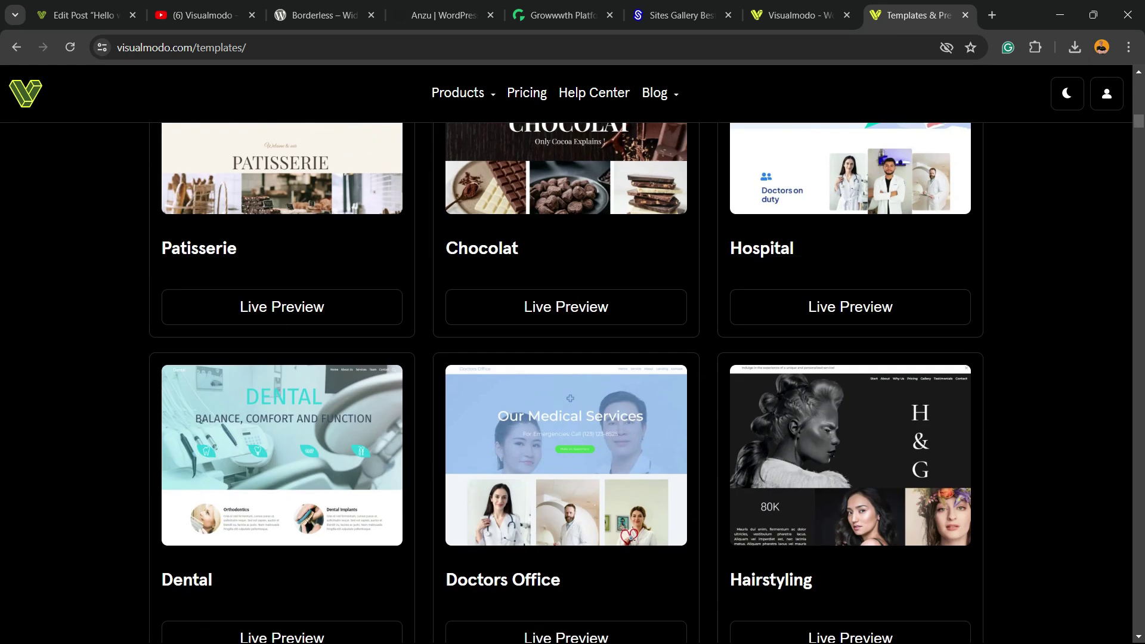
pyautogui.scroll(-3, 572, 383)
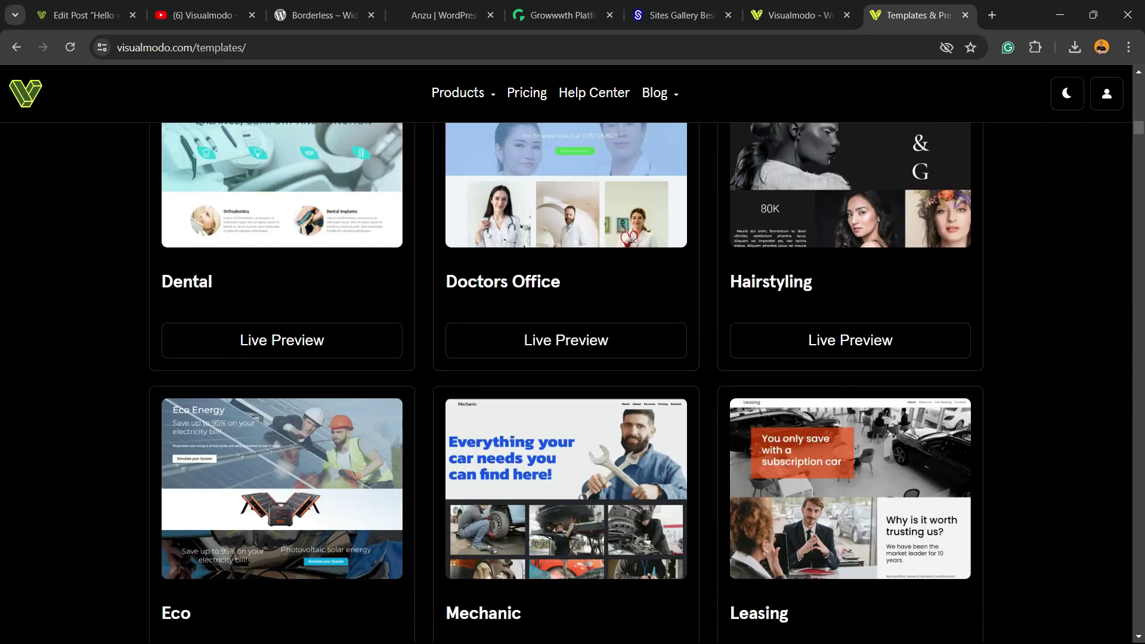
pyautogui.scroll(-1, 572, 383)
pyautogui.scroll(-4, 573, 383)
pyautogui.scroll(-3, 572, 383)
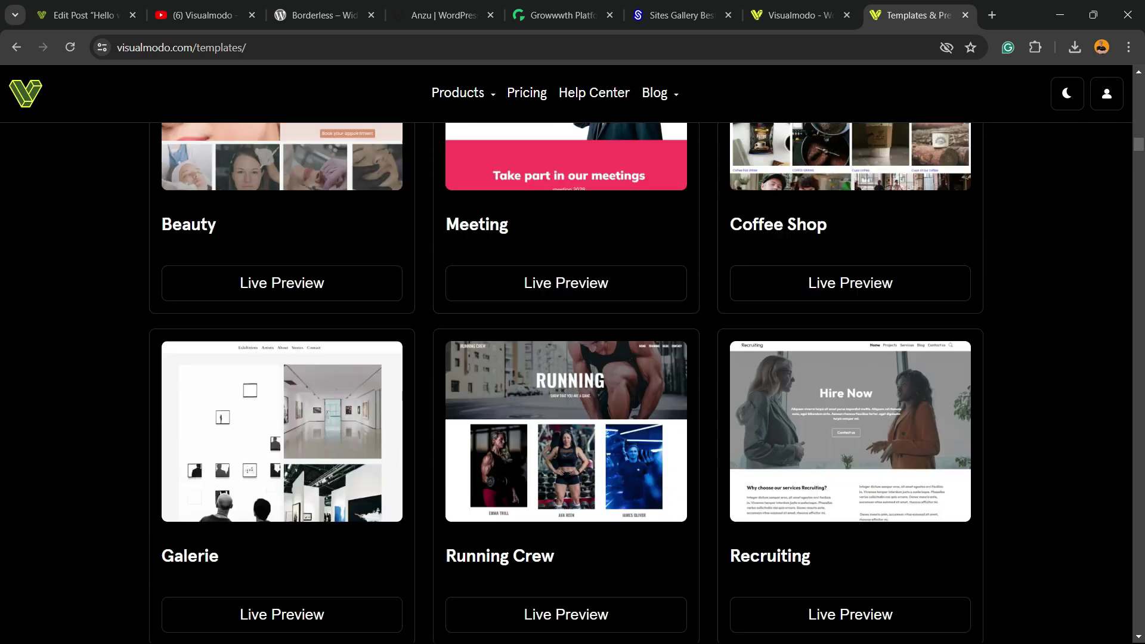
pyautogui.scroll(-3, 572, 383)
pyautogui.scroll(-2, 572, 383)
pyautogui.scroll(-4, 572, 383)
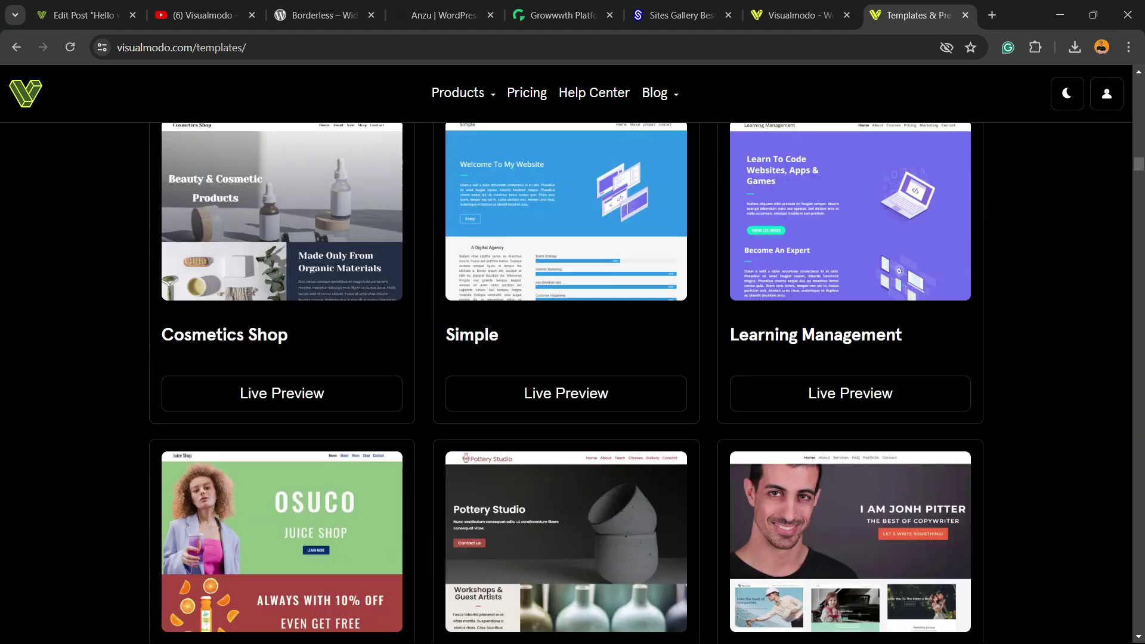
pyautogui.scroll(-2, 572, 382)
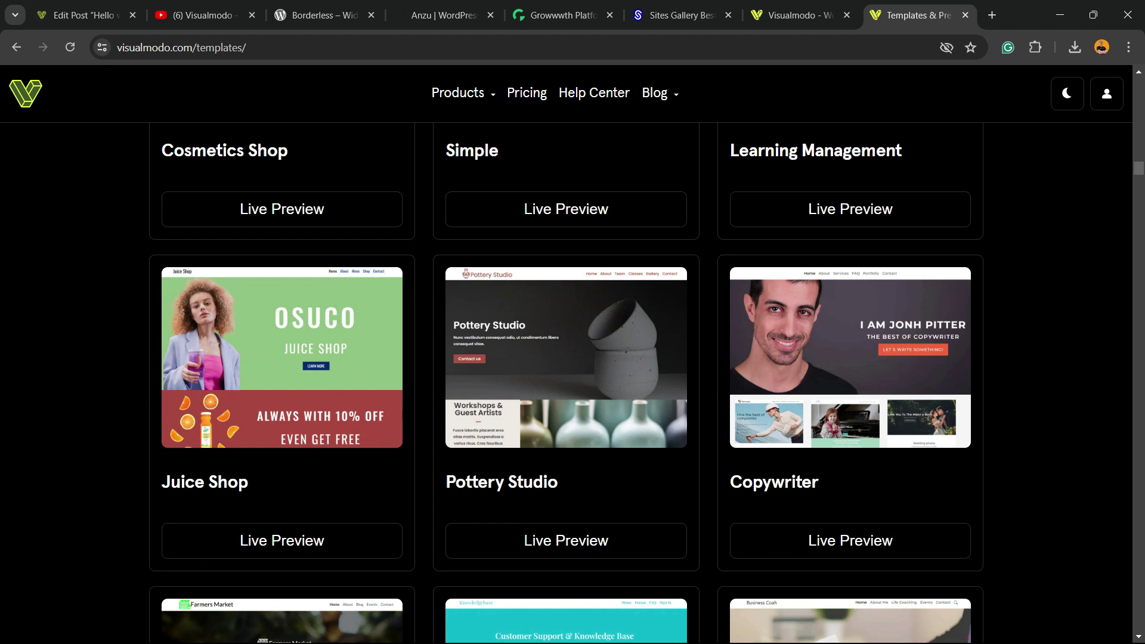
pyautogui.scroll(-2, 572, 383)
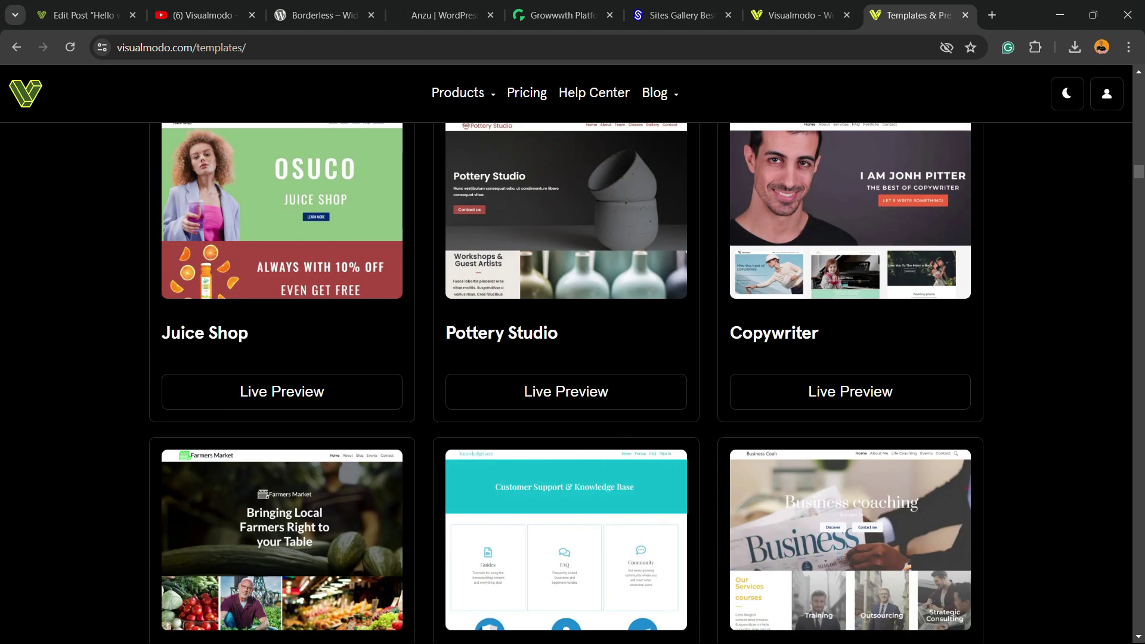